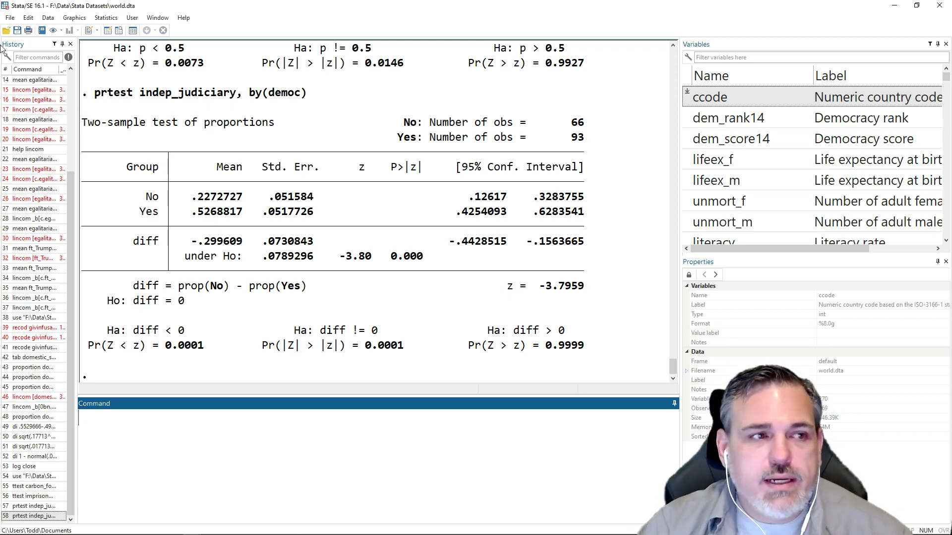
Open the nes.dta dataset from the Stata Datasets folder.
left_click(10, 18)
left_click(22, 40)
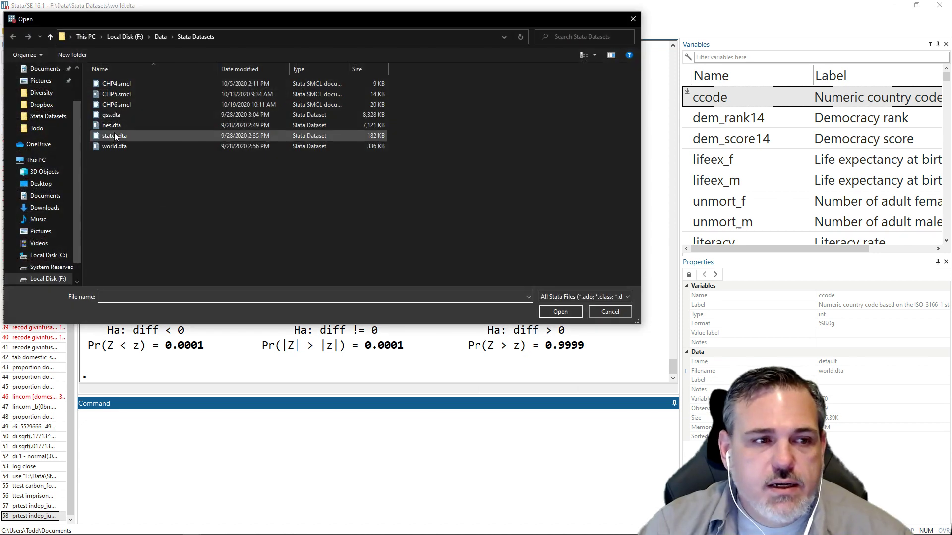
left_click(112, 126)
left_click(560, 312)
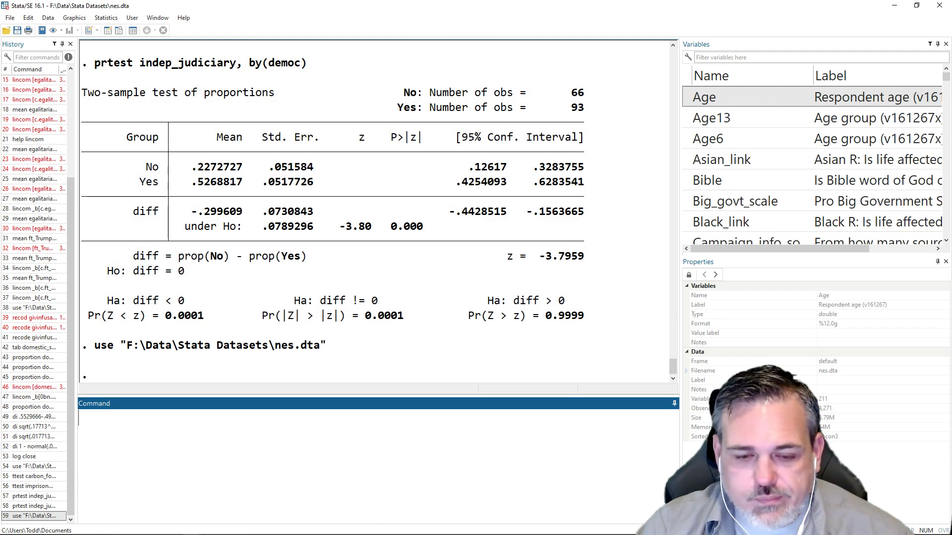
Estimate the weighted mean of egalitarianism by running mean egalitarianism [pw=nesw].
type("mean")
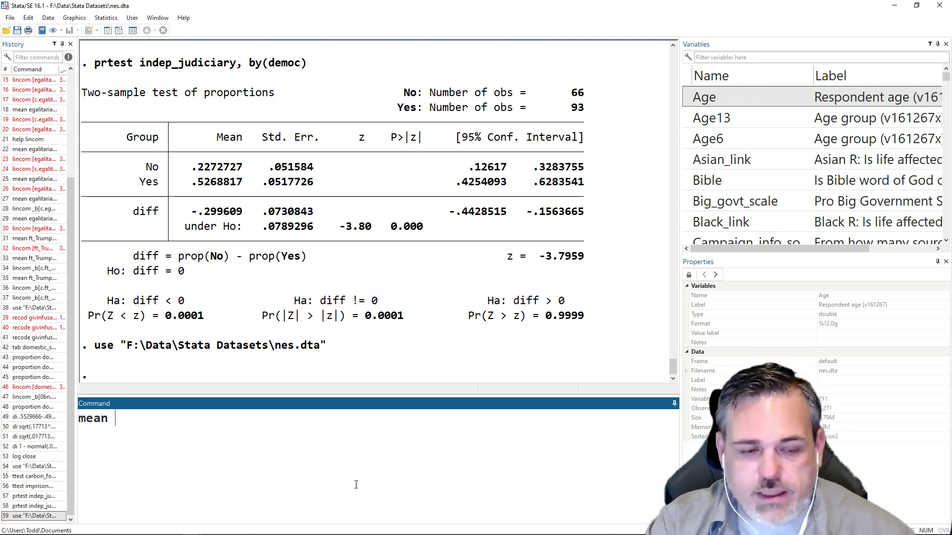
type(" eg")
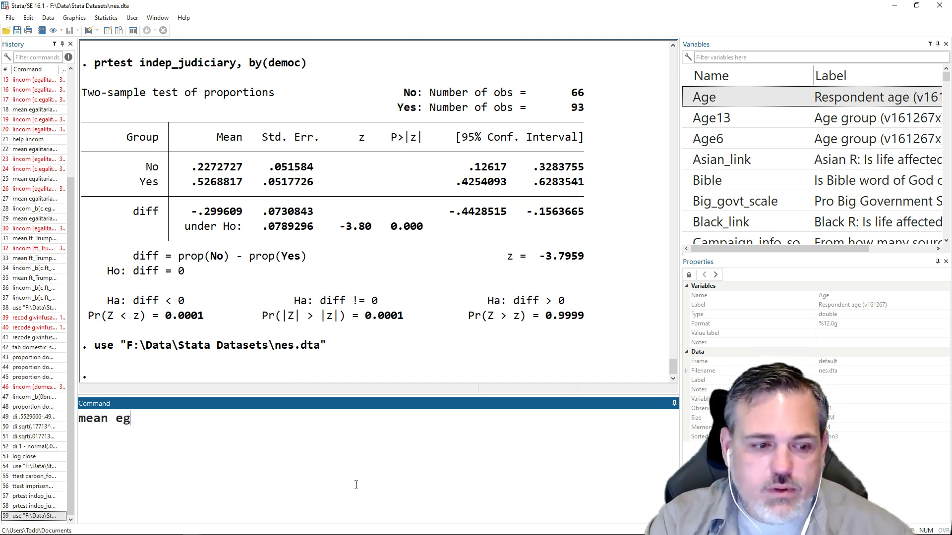
type("alitarianism [")
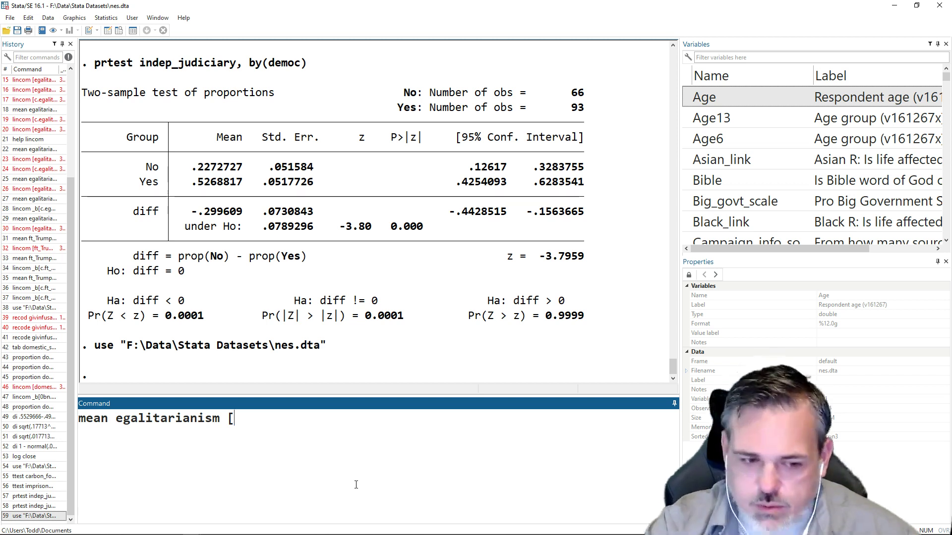
type("pw=")
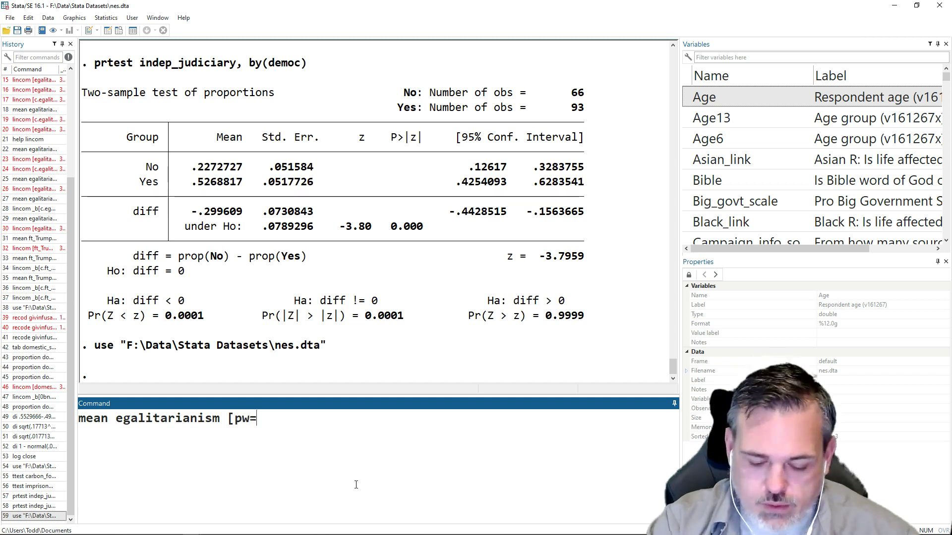
type("nesw]")
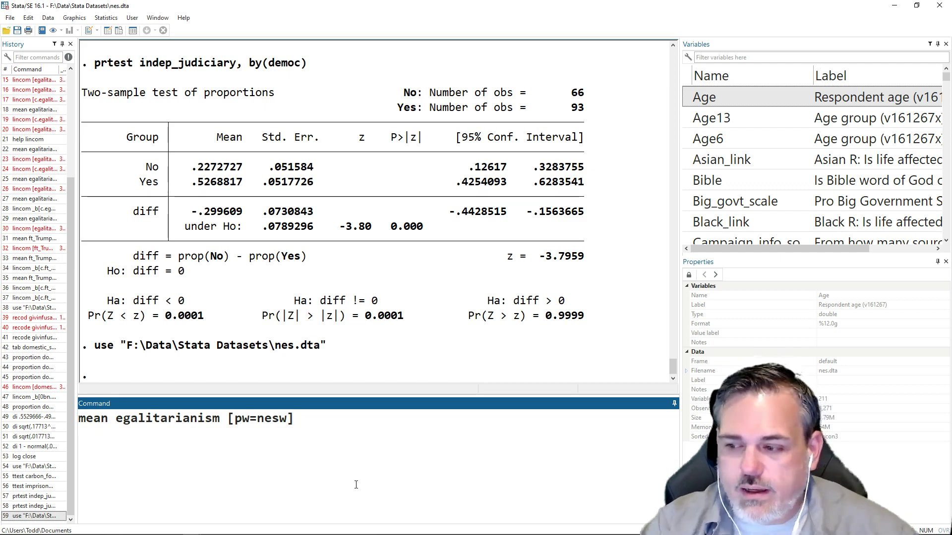
key("Return")
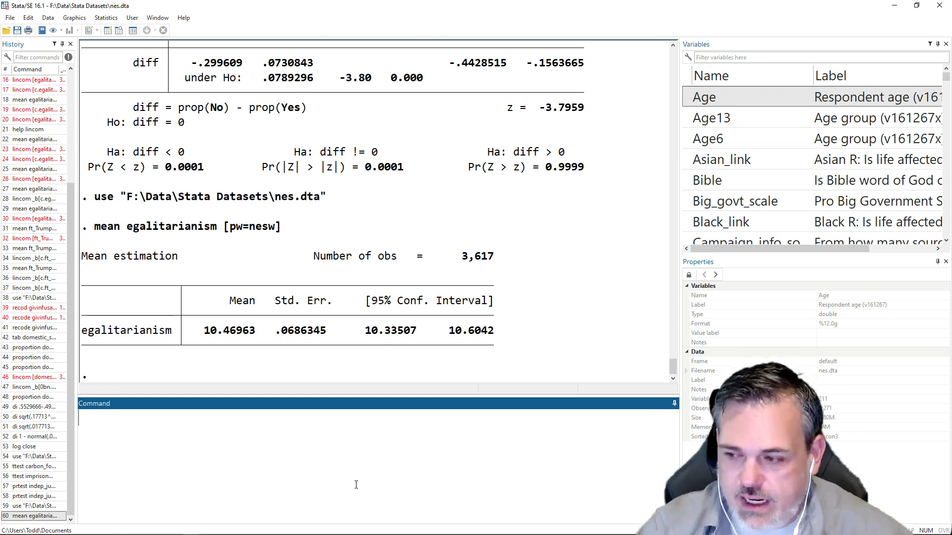
Calculate the lower 95% confidence bound with di 10.46963 - 1.96*.0686345 and highlight the matching bound in the mean table.
type("di")
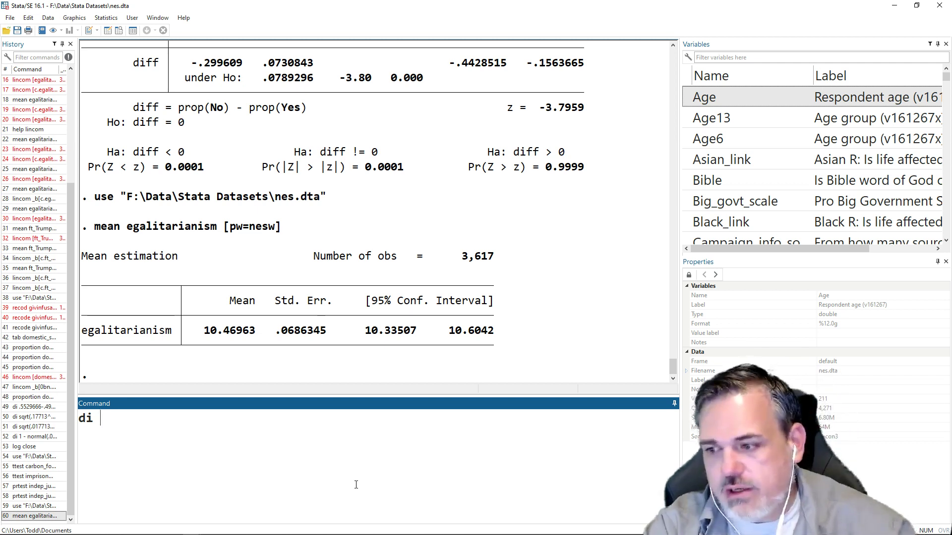
type("1")
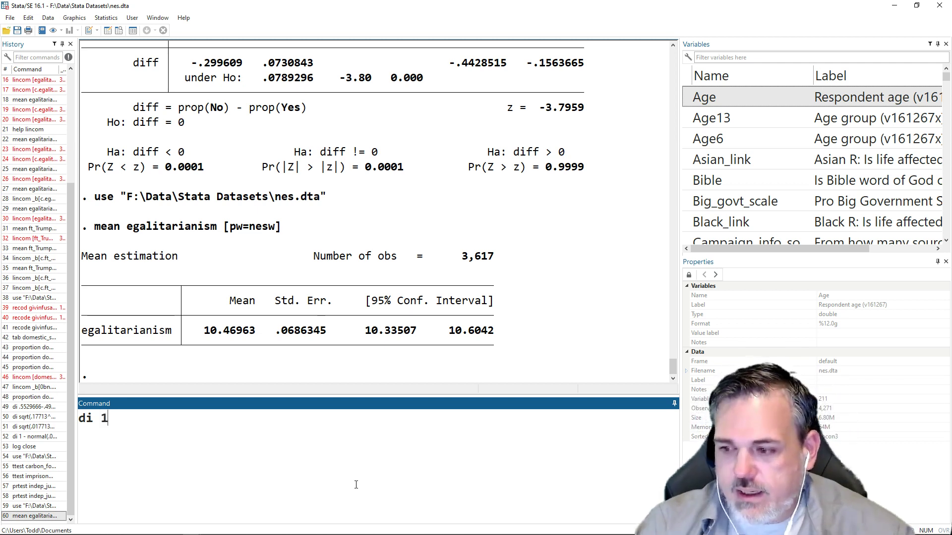
type("0.469.63")
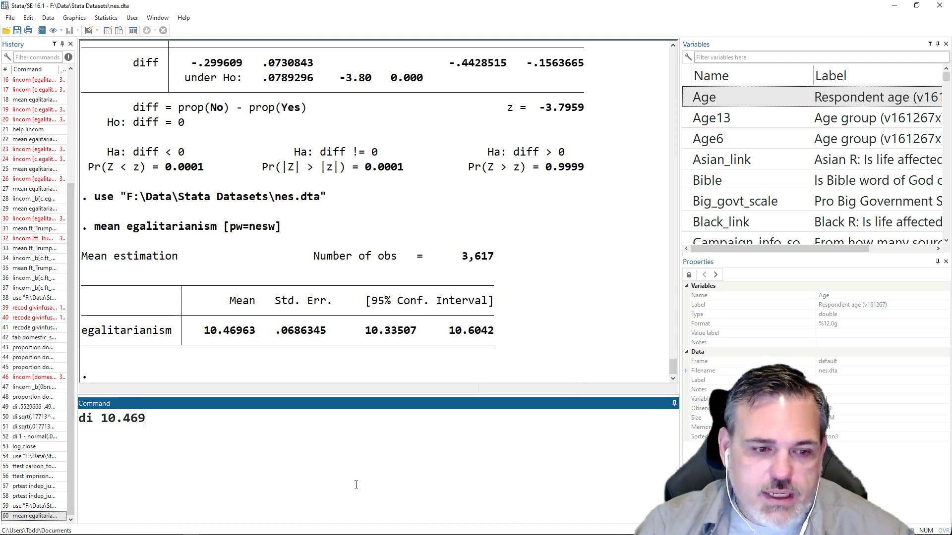
key("BackSpace")
key("BackSpace")
key("BackSpace")
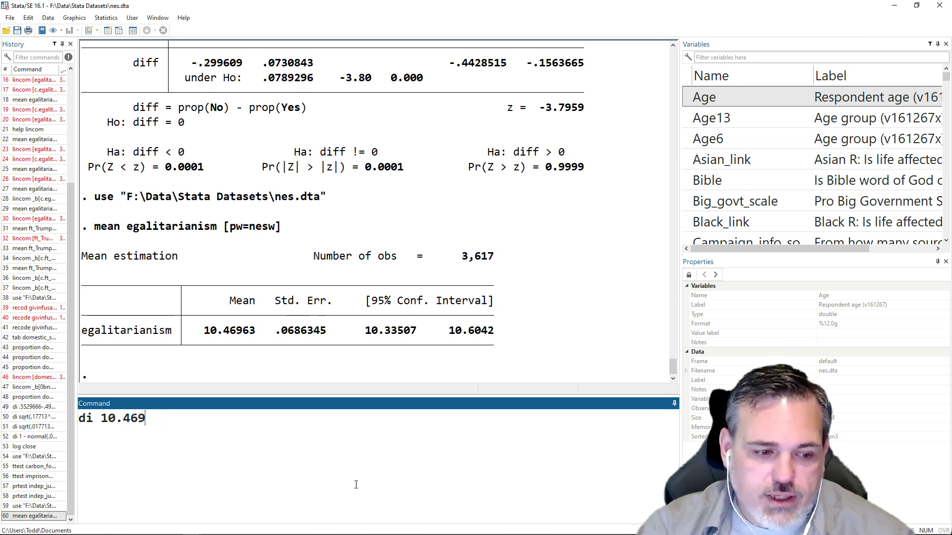
type("63")
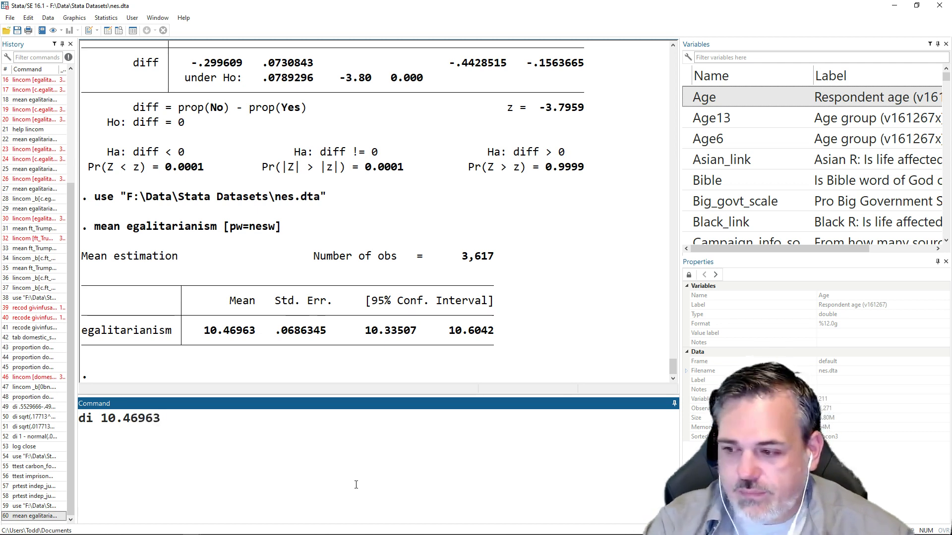
type(" - 1.96")
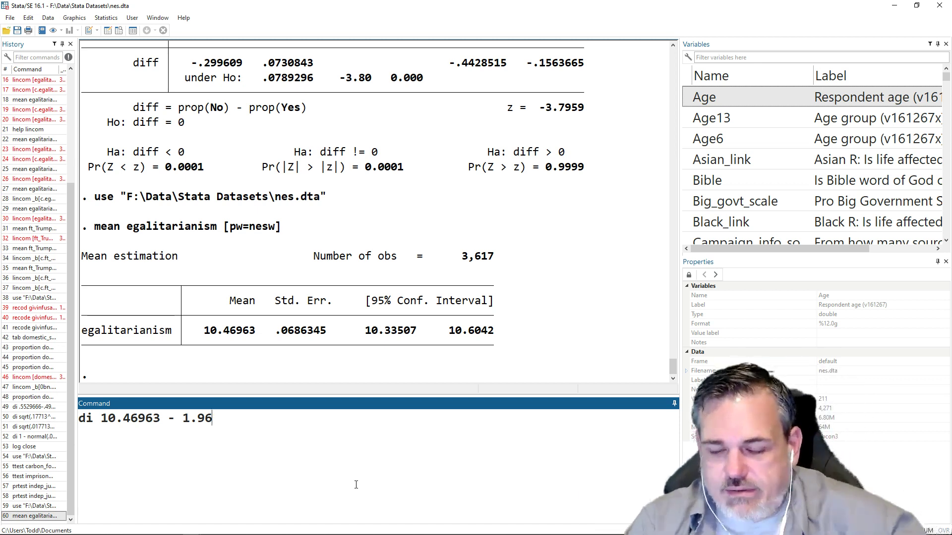
type("*")
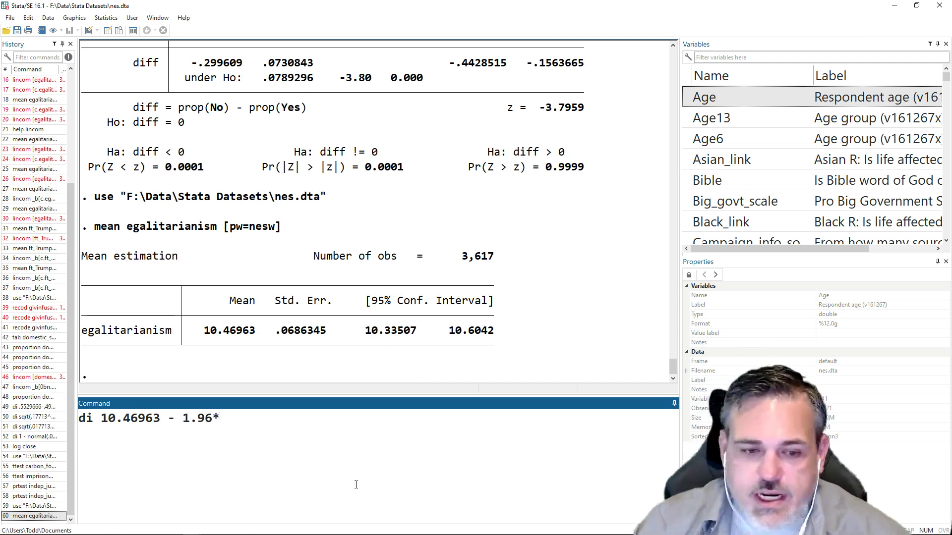
type(".0")
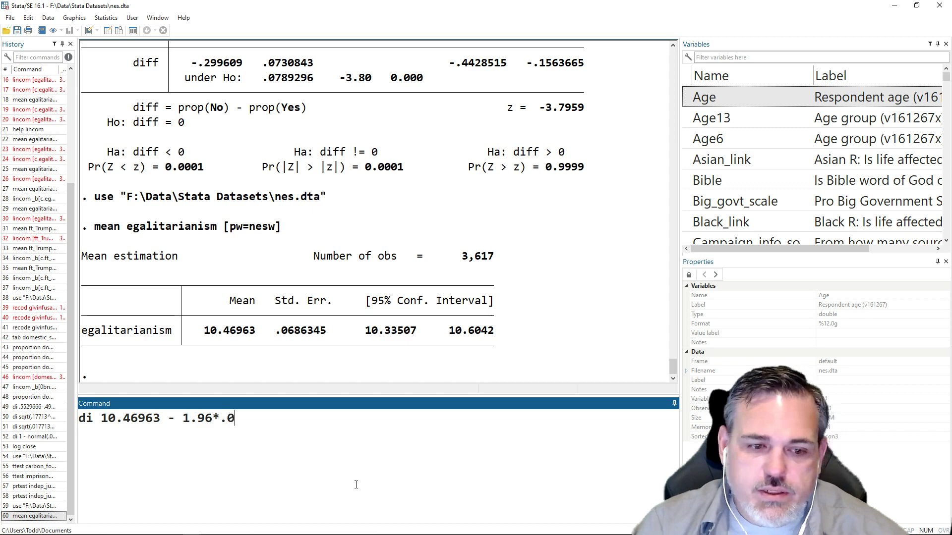
type("686345")
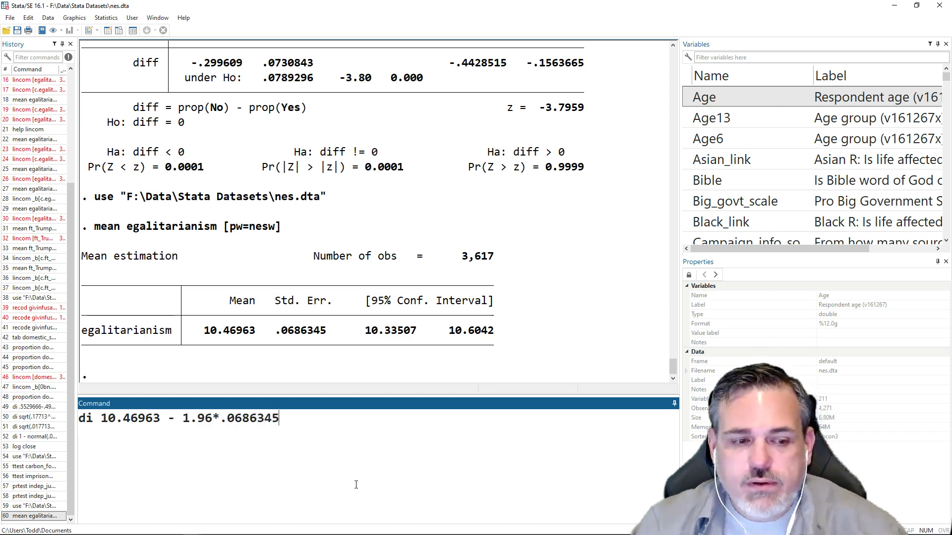
key("Return")
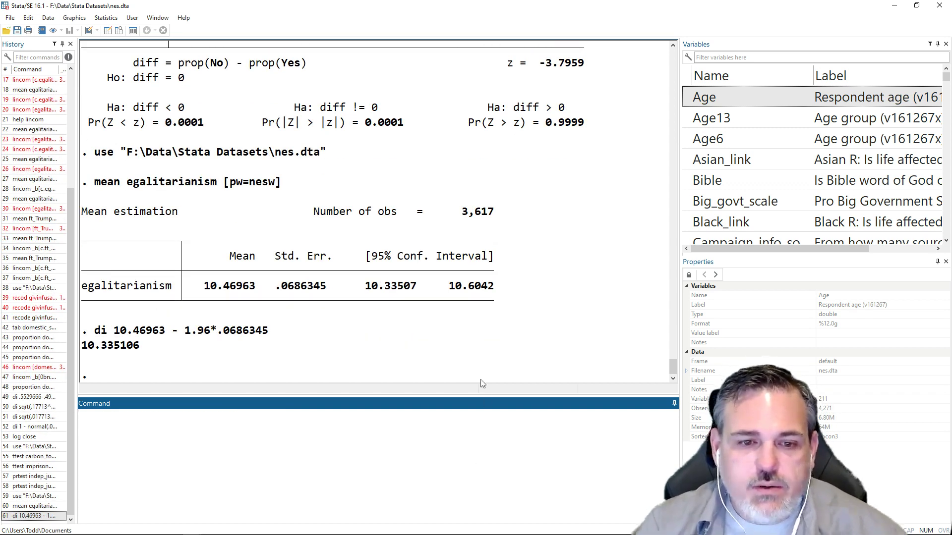
left_click_drag(423, 287, 365, 287)
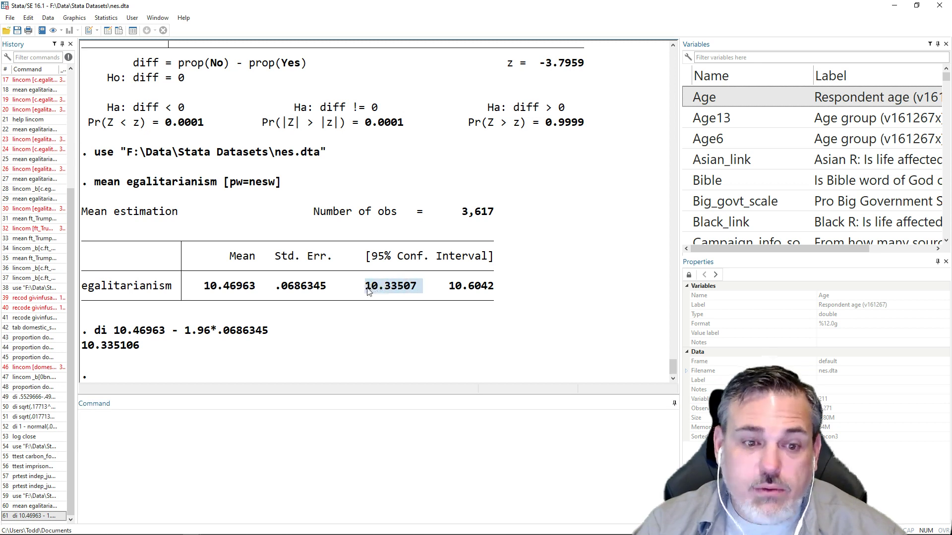
Reuse the previous calculation with a plus sign to compute the upper confidence bound: di 10.46963 + 1.96*.0686345.
left_click(360, 488)
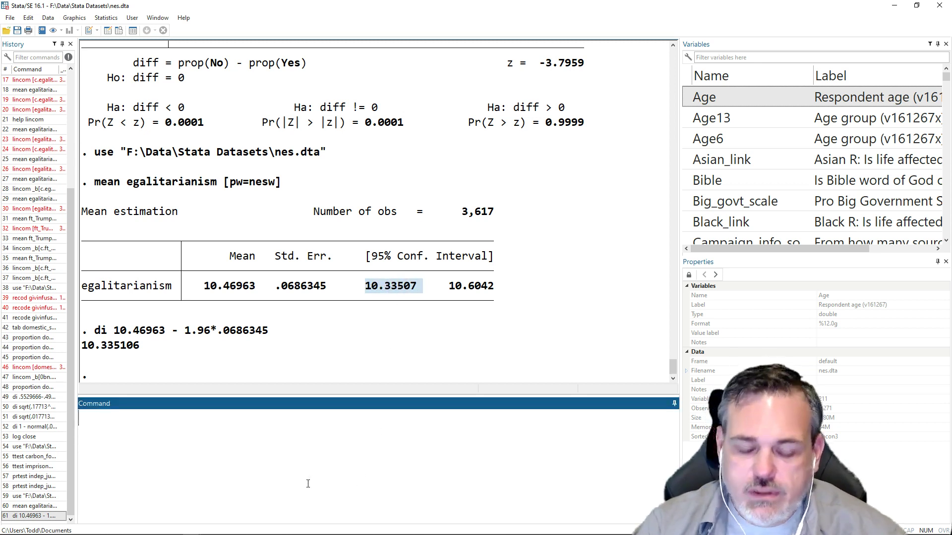
key("Page_Up")
key("Left")
key("Left")
key("Left")
key("Left")
key("Left")
key("Left")
key("Left")
key("Left")
key("Left")
key("Left")
key("Left")
key("Left")
key("Left")
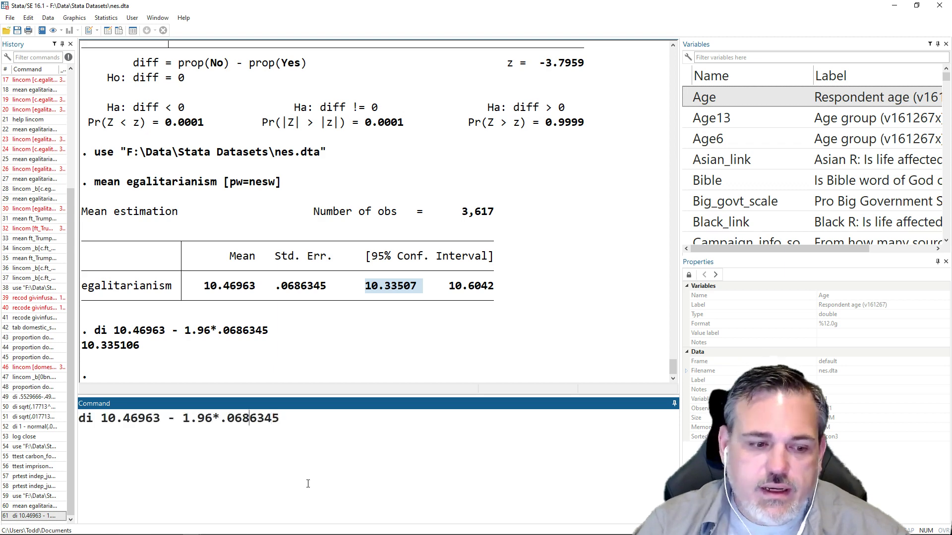
key("Left")
key("BackSpace")
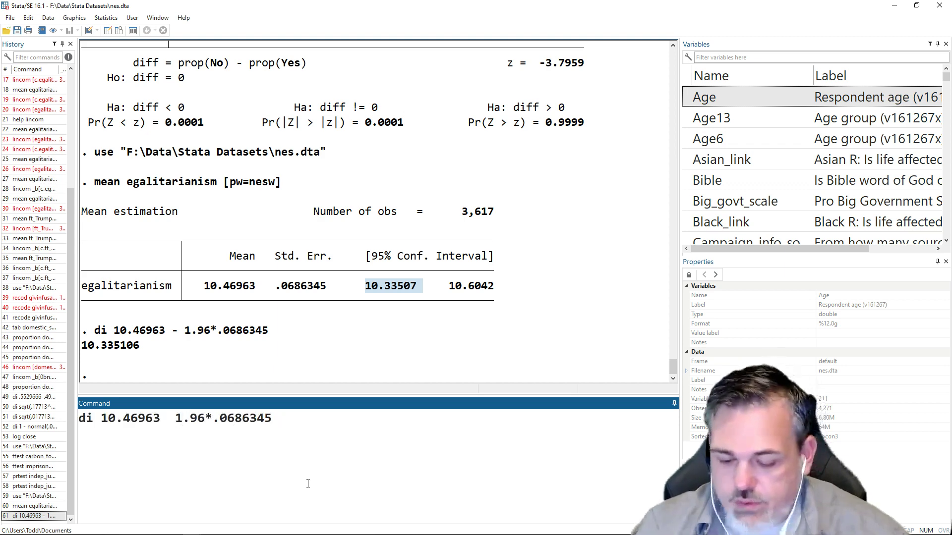
type("+")
key("Return")
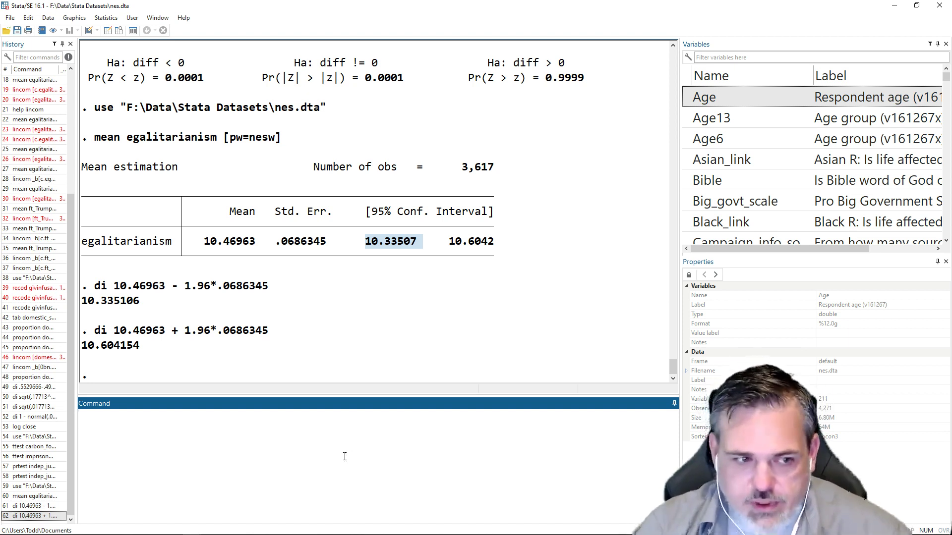
Test whether the egalitarianism mean differs from 12 by running lincom egalitarianism - 12.
type("lincom ")
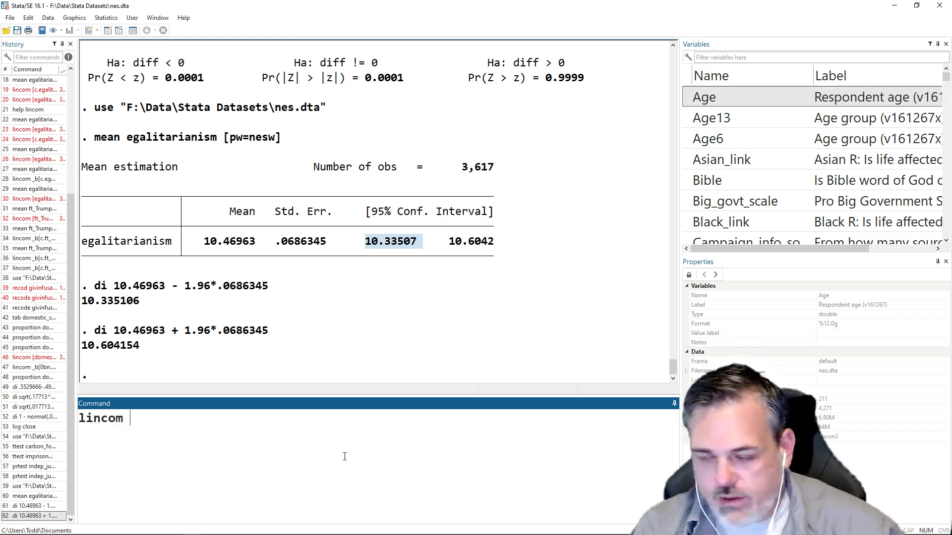
type("egalit")
key("Return")
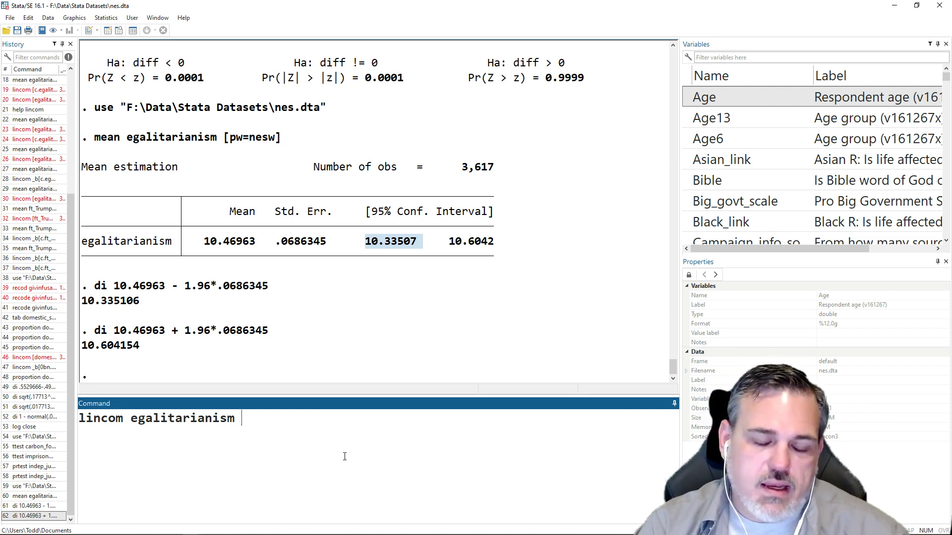
type("-12")
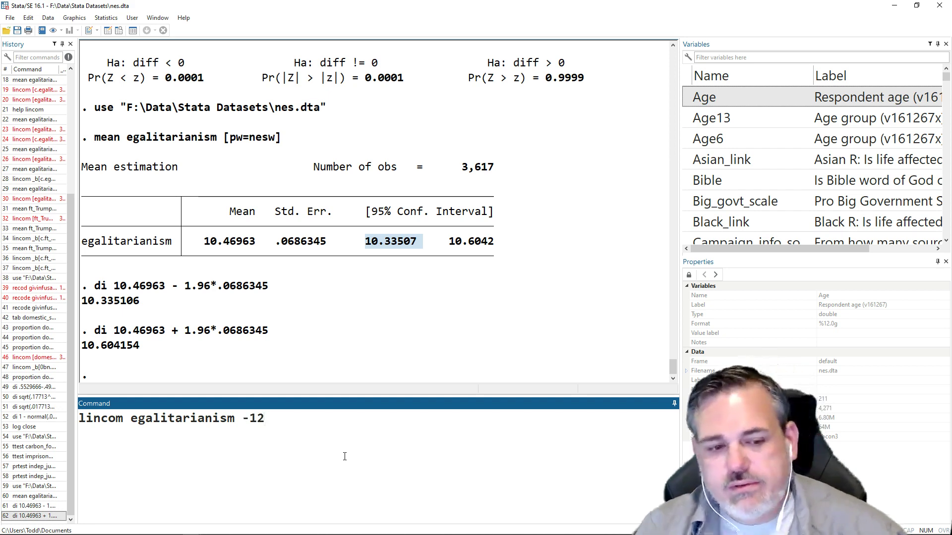
key("Left")
key("Left")
key("Return")
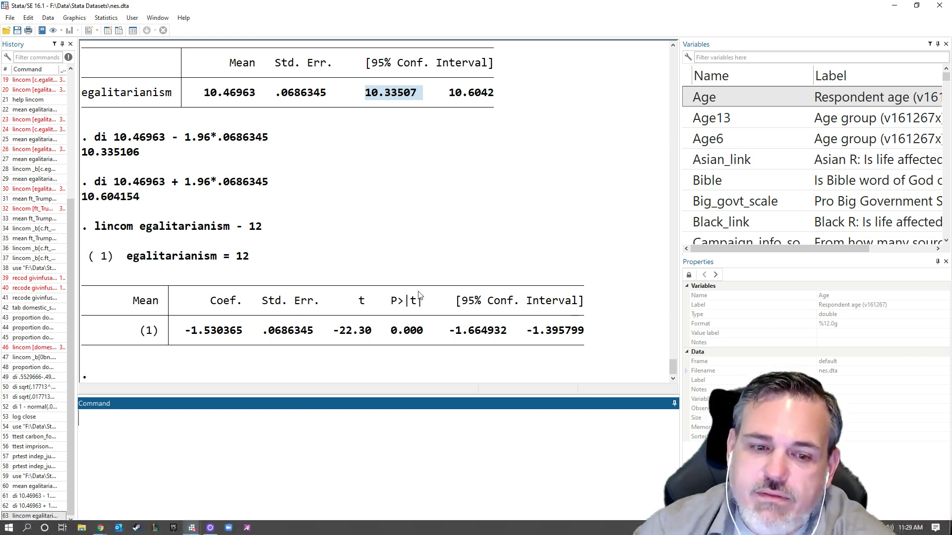
Highlight the p-value and then the t statistic in the lincom results table.
left_click(420, 332)
left_click_drag(420, 333, 385, 331)
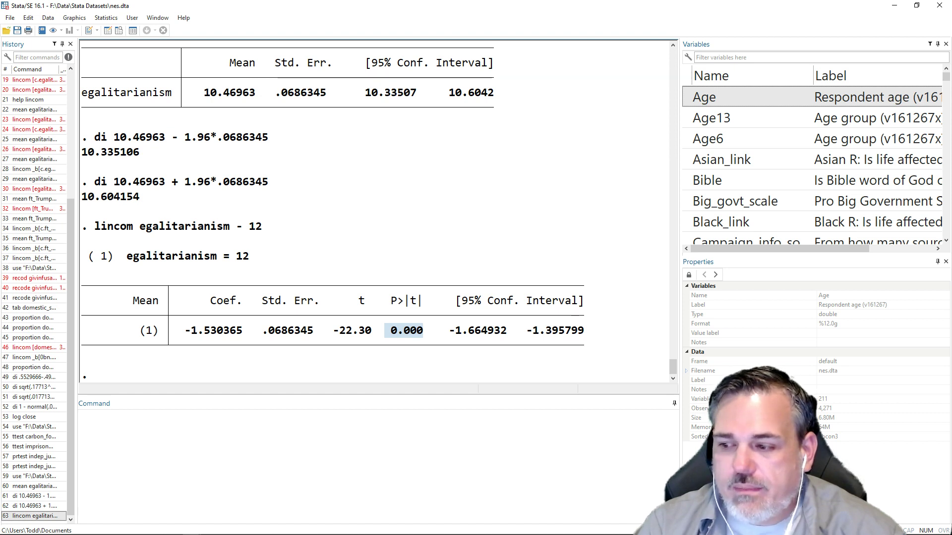
left_click(405, 442)
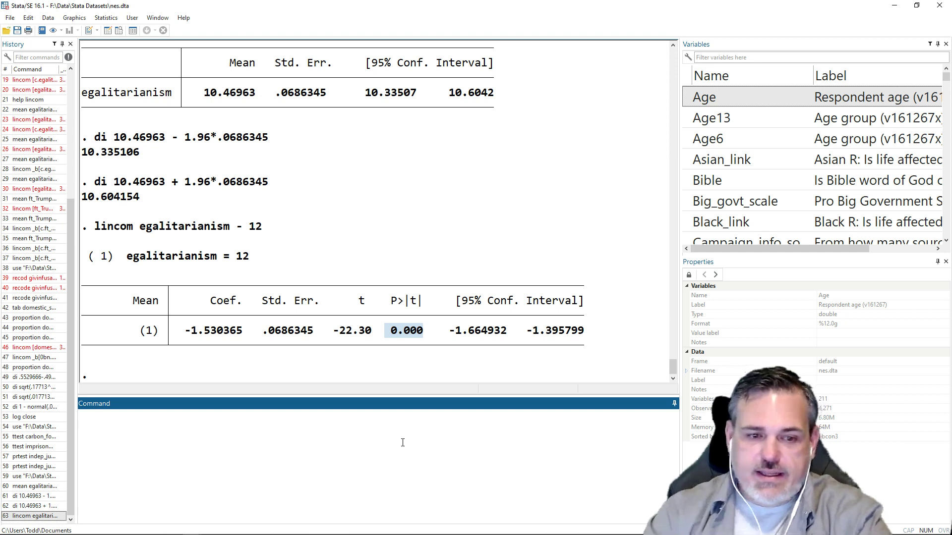
left_click_drag(377, 325, 330, 333)
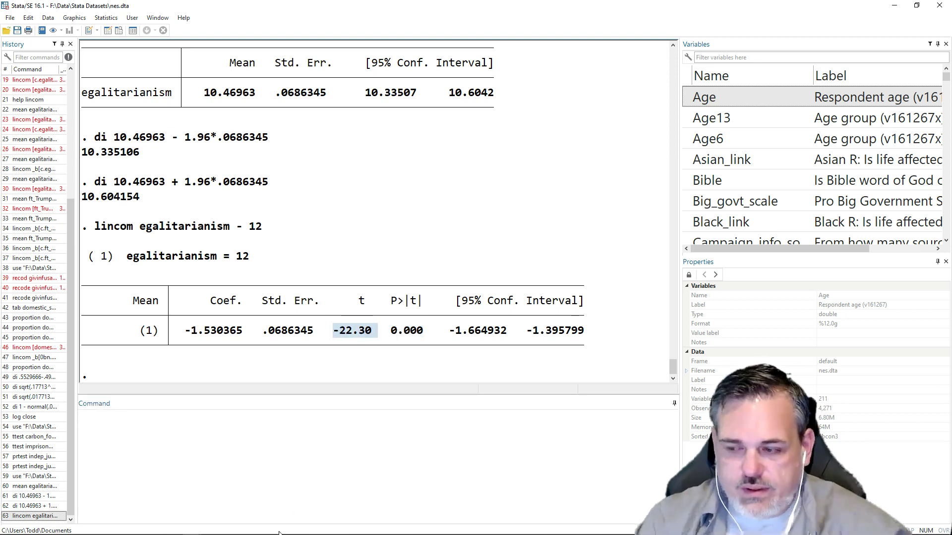
Calculate the t statistic by hand by running di (10.46963-12)/.0686345.
left_click(254, 459)
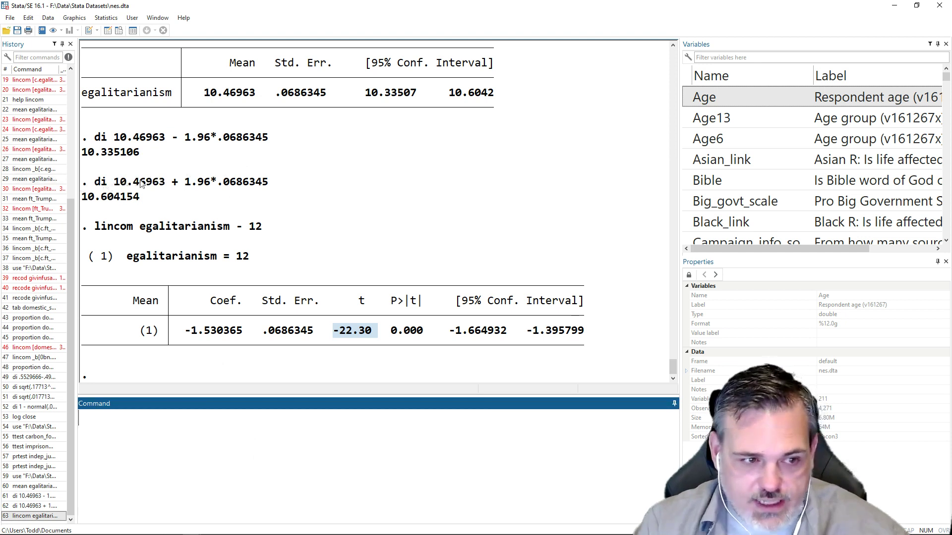
type("di")
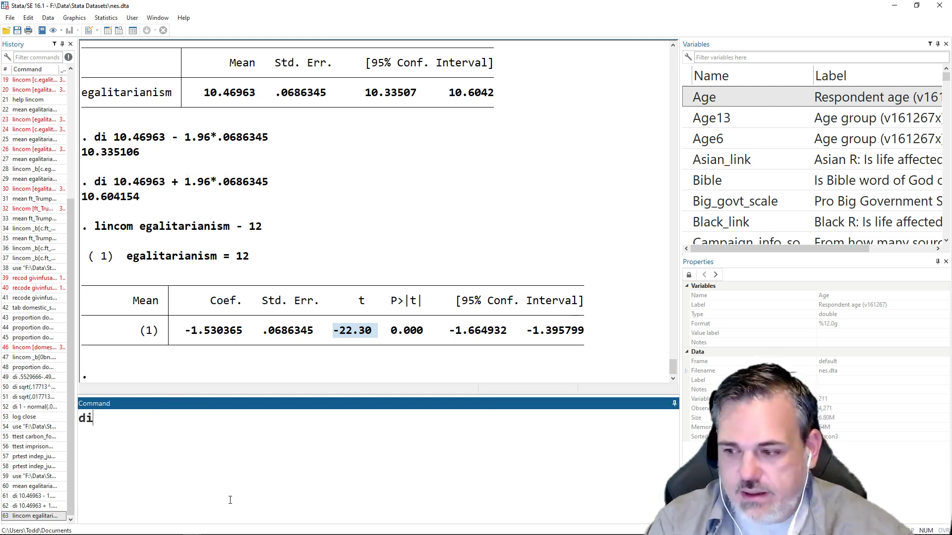
type(" ()")
key("BackSpace")
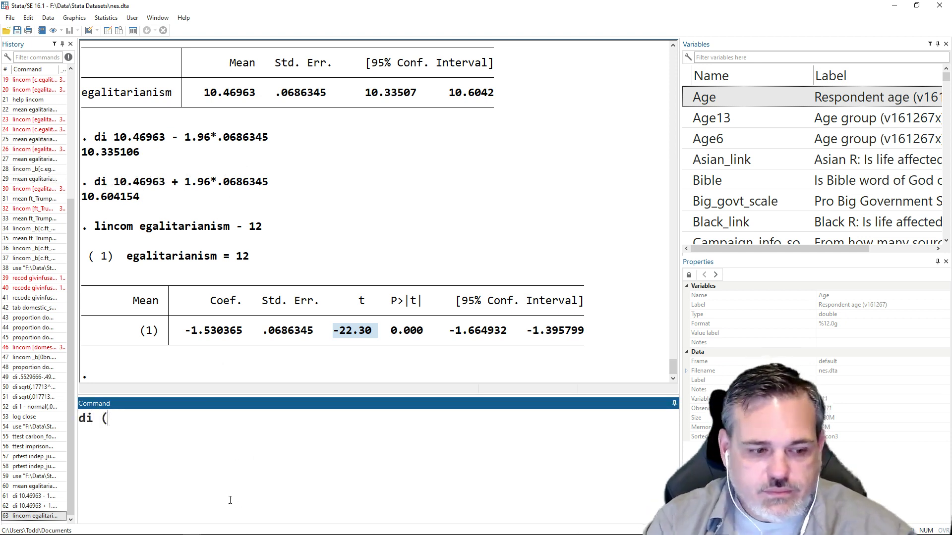
type("10")
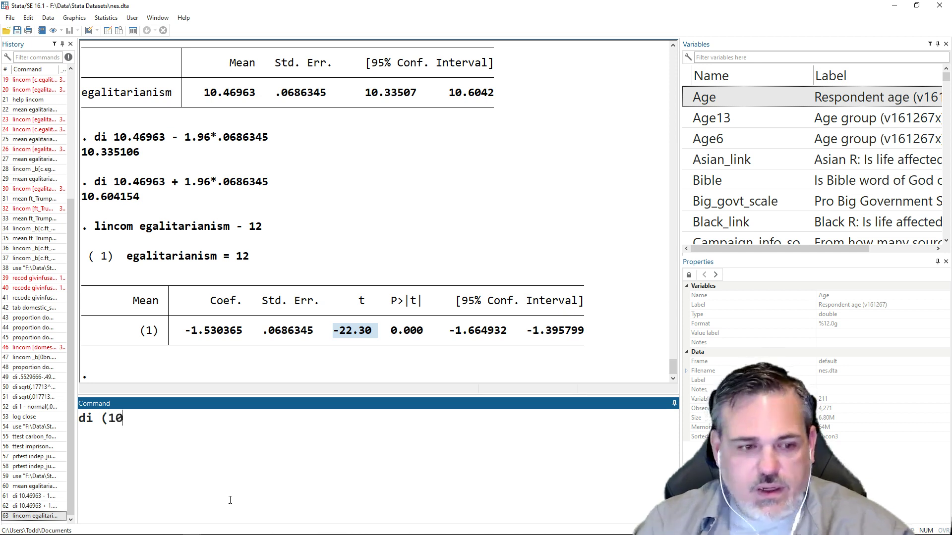
type(".469")
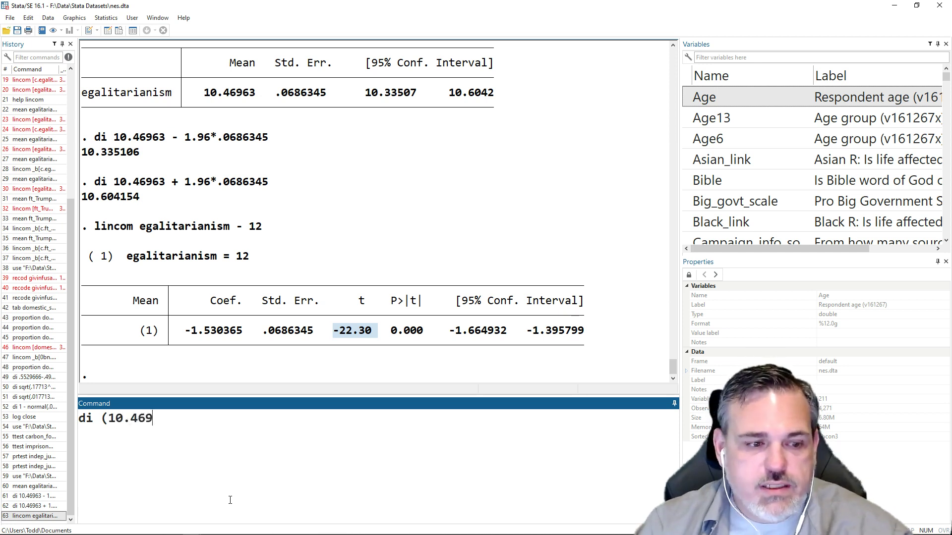
type("63")
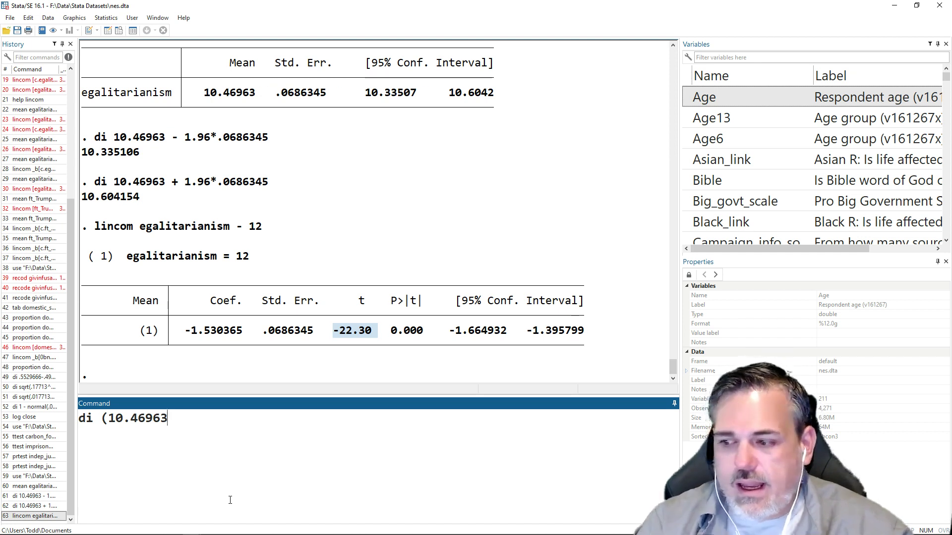
type("-12")
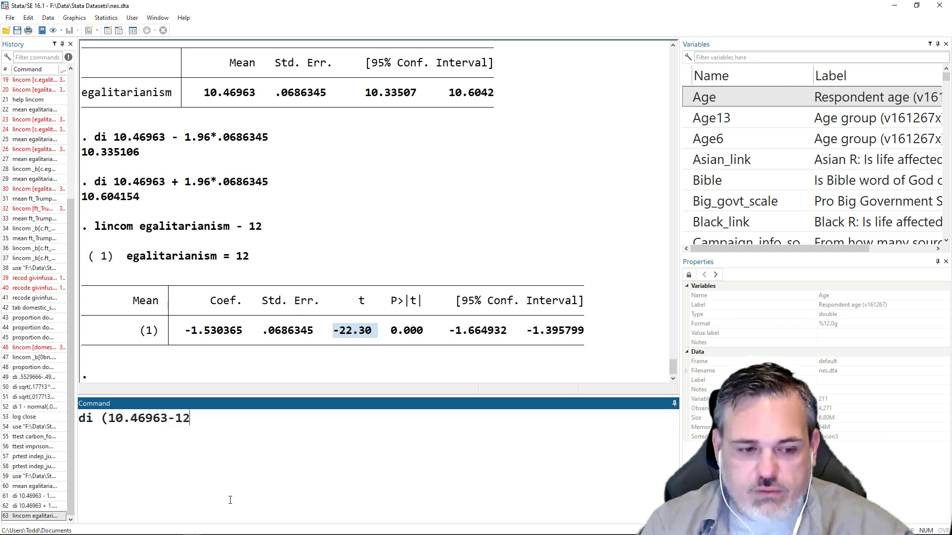
type(")")
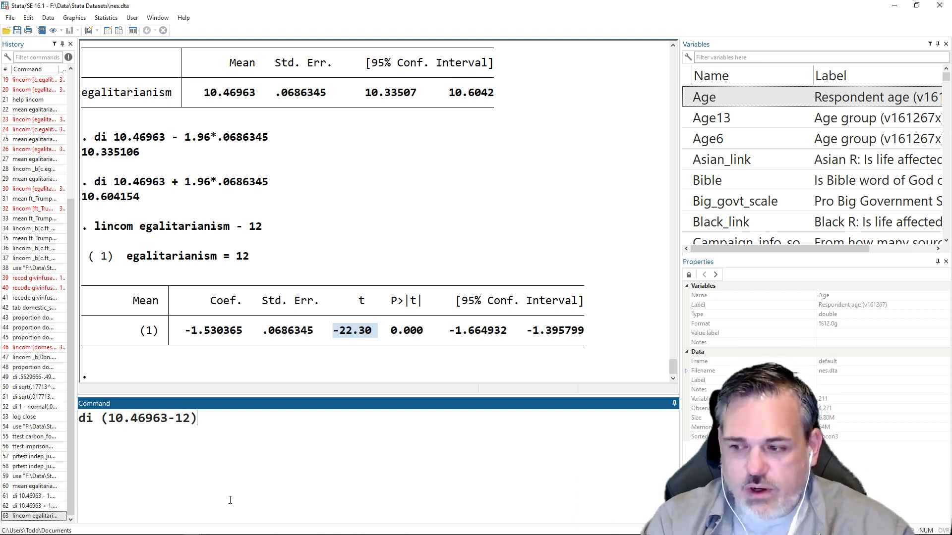
type("/")
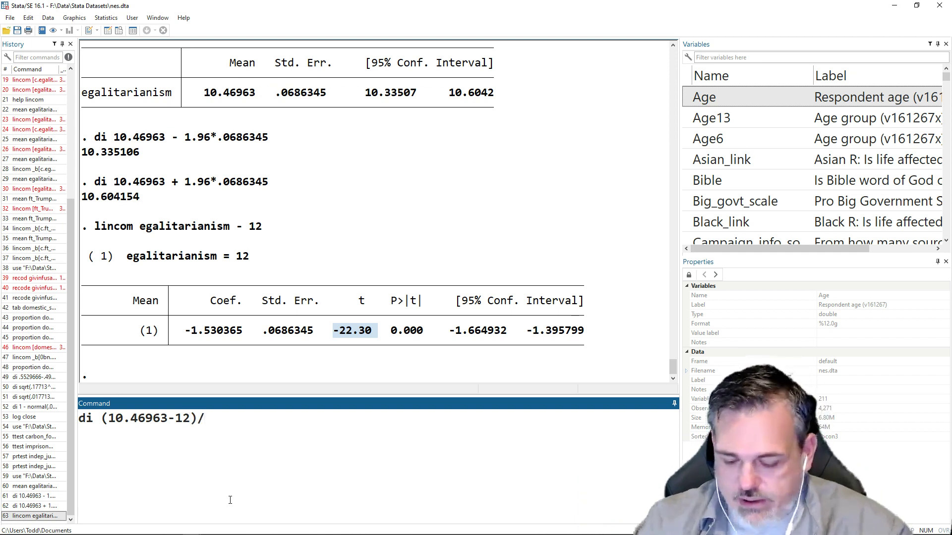
type(".068")
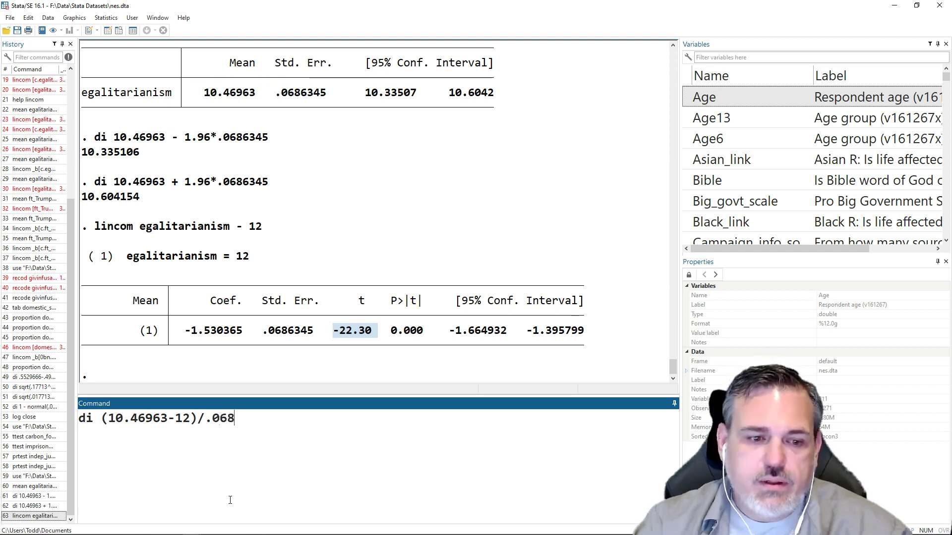
type("6345")
key("Return")
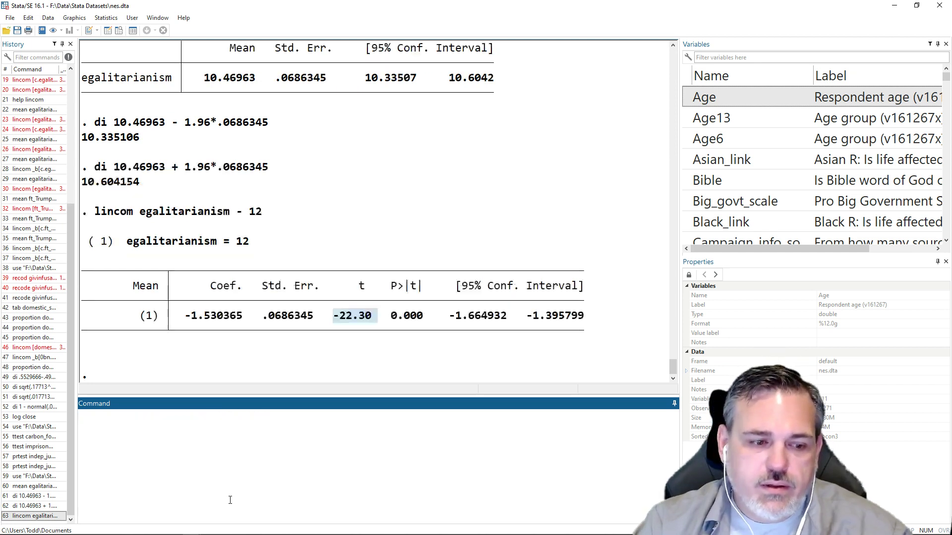
Highlight the hand-calculated t statistic in the output for comparison with the lincom table.
left_click_drag(147, 348, 88, 349)
left_click(262, 360)
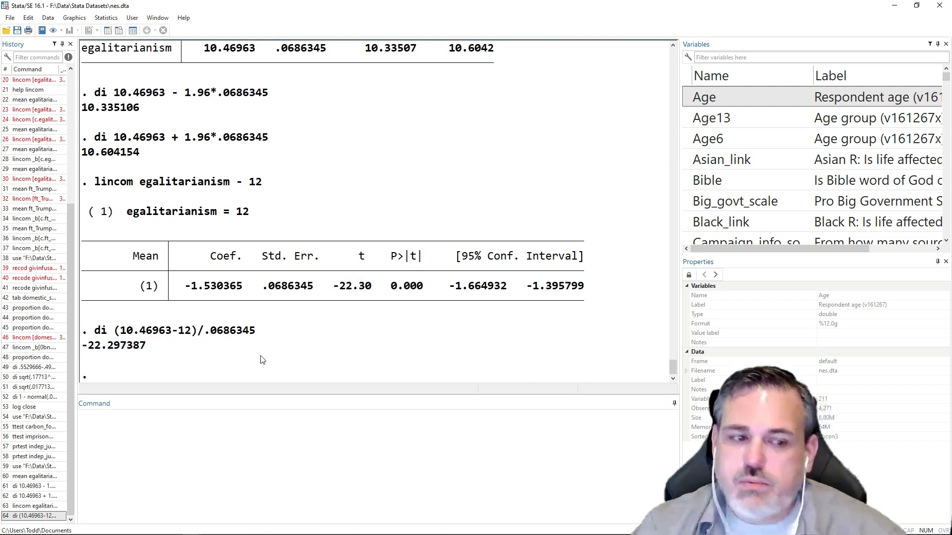
left_click_drag(83, 346, 152, 345)
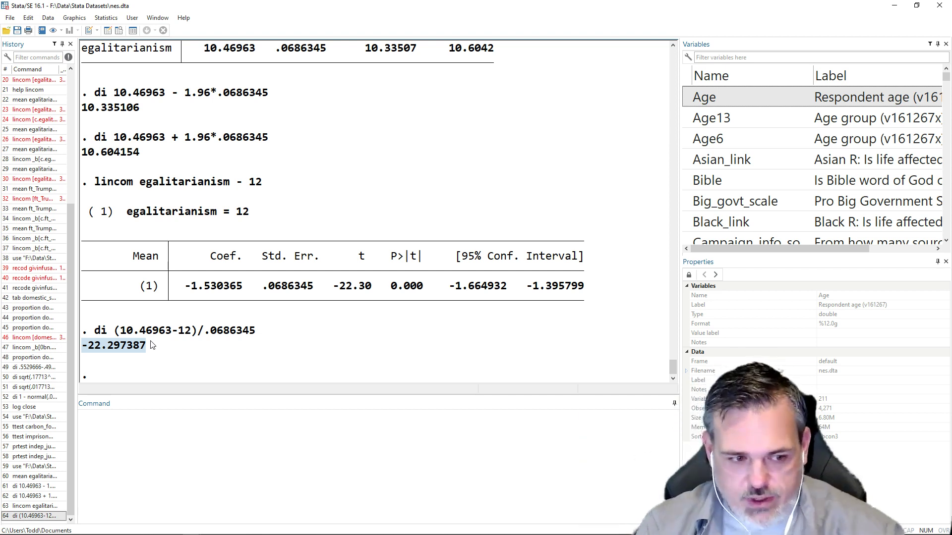
Recall the weighted mean command and estimate egalitarianism by gender with mean egalitarianism [pw=nesw], over(Female).
left_click(187, 470)
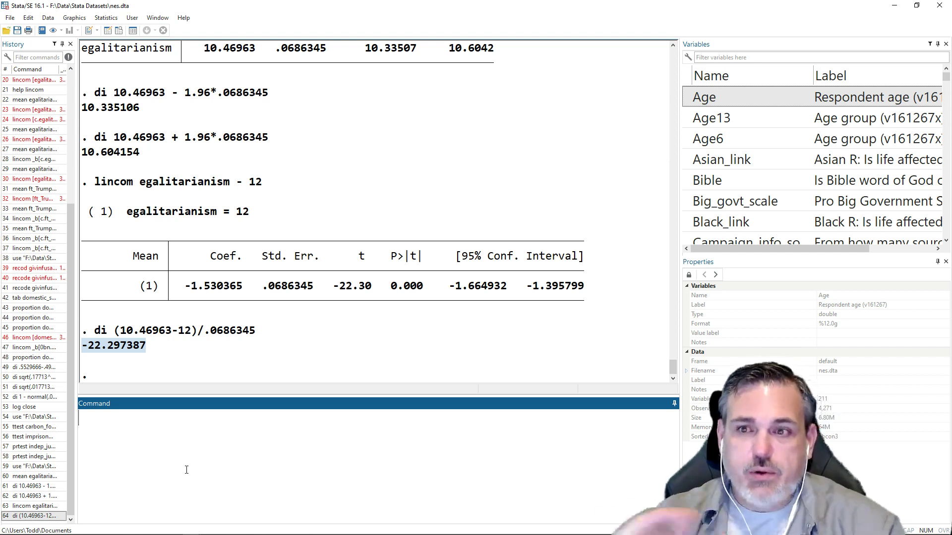
key("Page_Up")
key("Page_Up")
key("Page_Up")
key("Page_Up")
key("Page_Up")
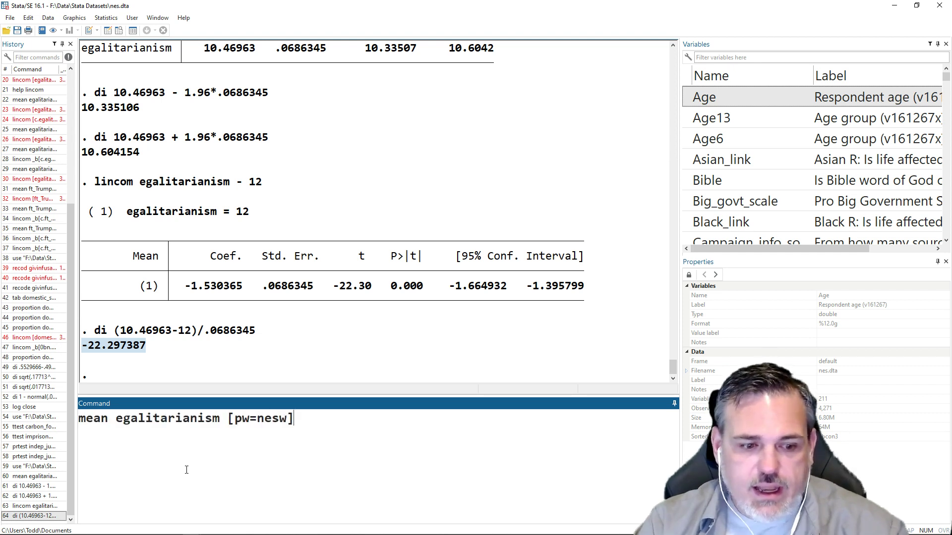
type(", over")
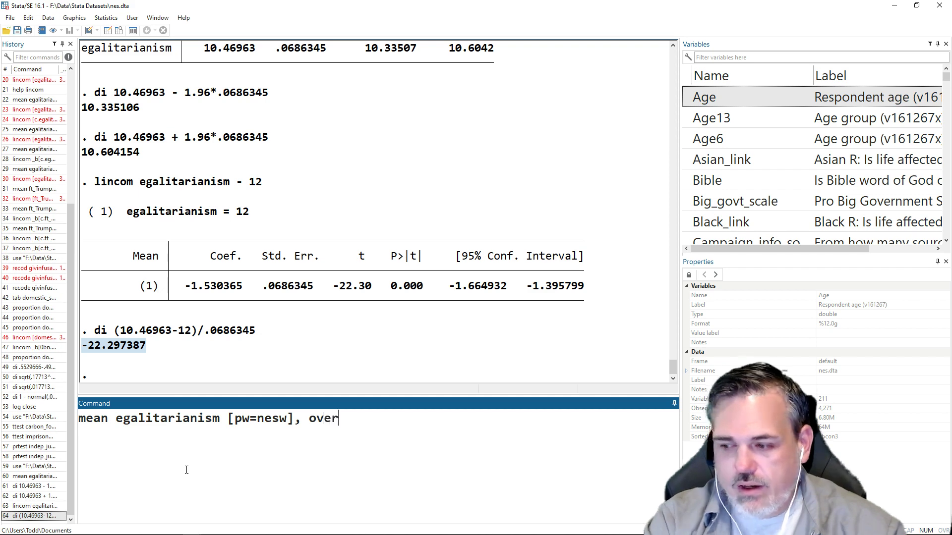
type("(Female)")
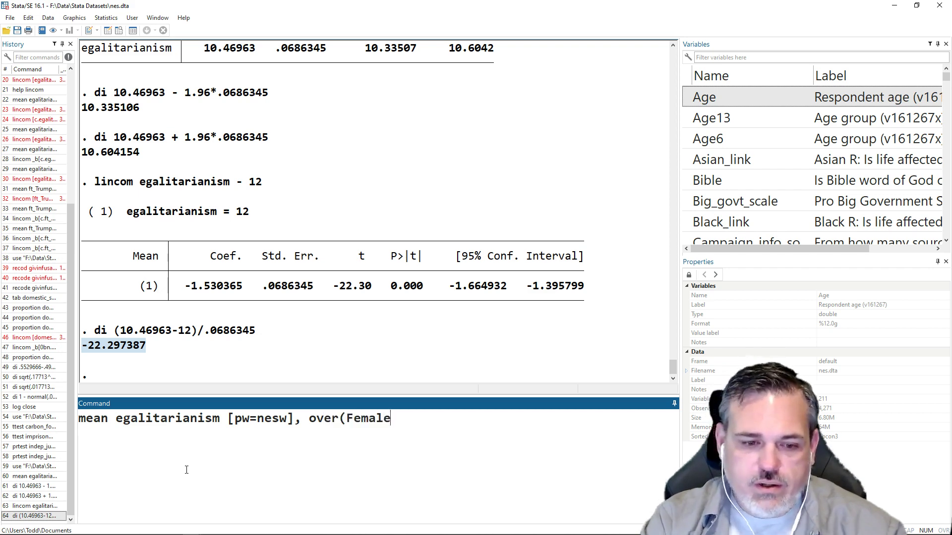
key("Return")
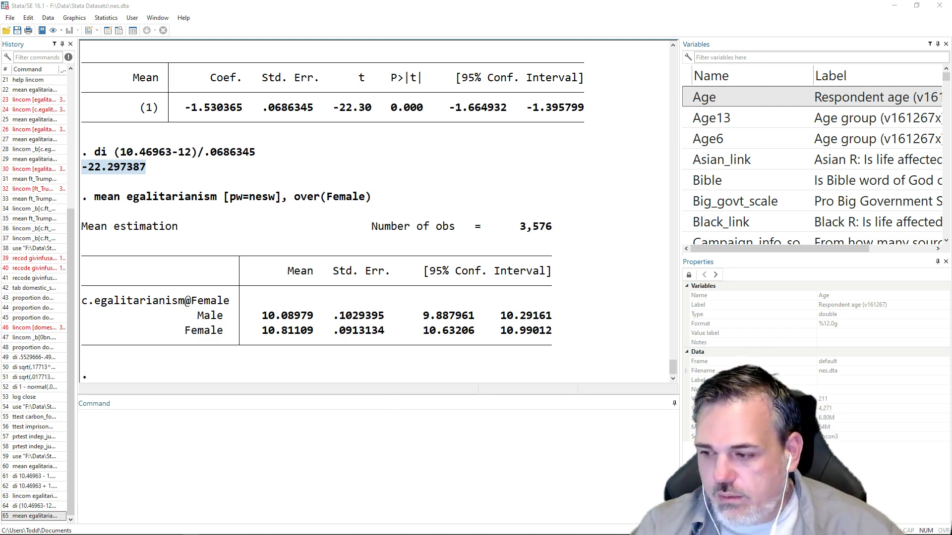
Rerun the gender-split mean command with the coeflegend option and check its output against the previous table.
left_click(336, 508)
key("Page_Up")
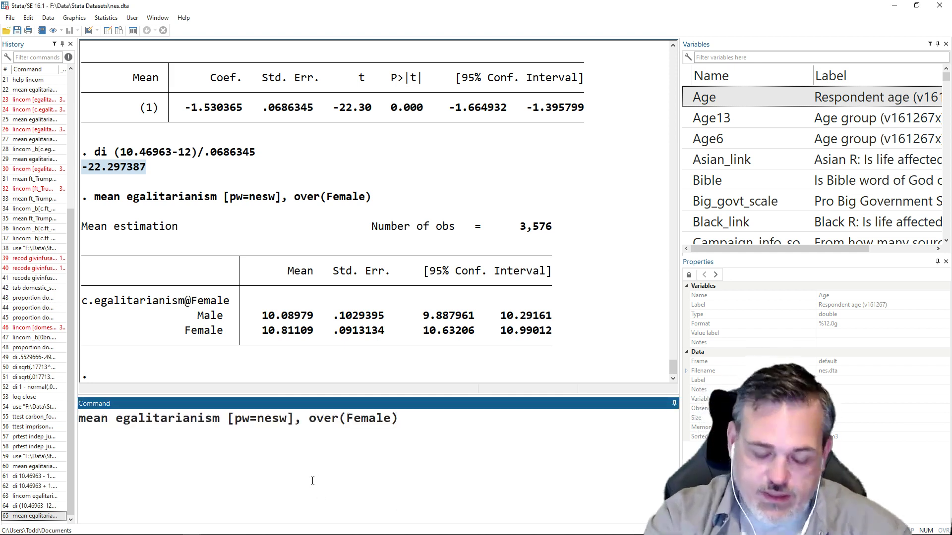
type("coefle")
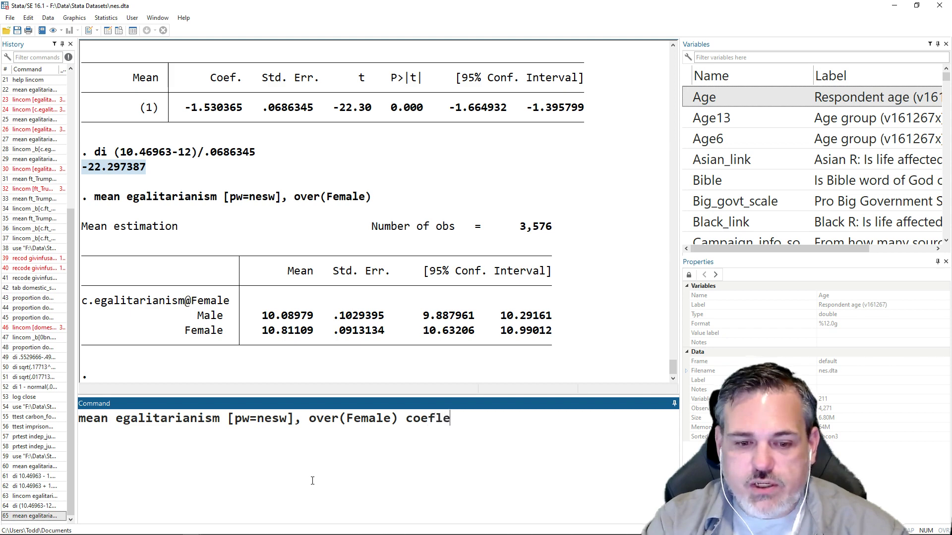
type("gend")
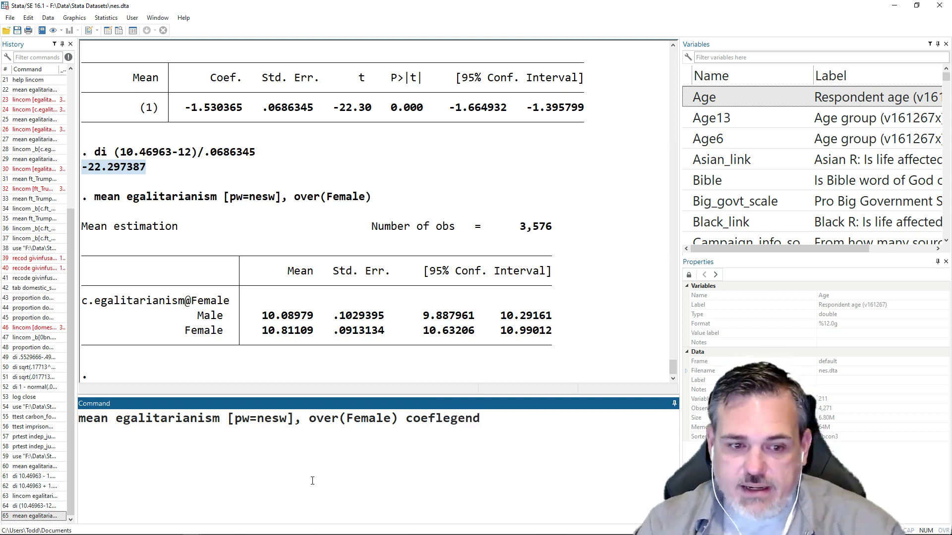
key("Return")
scroll(473, 209, "up", 2)
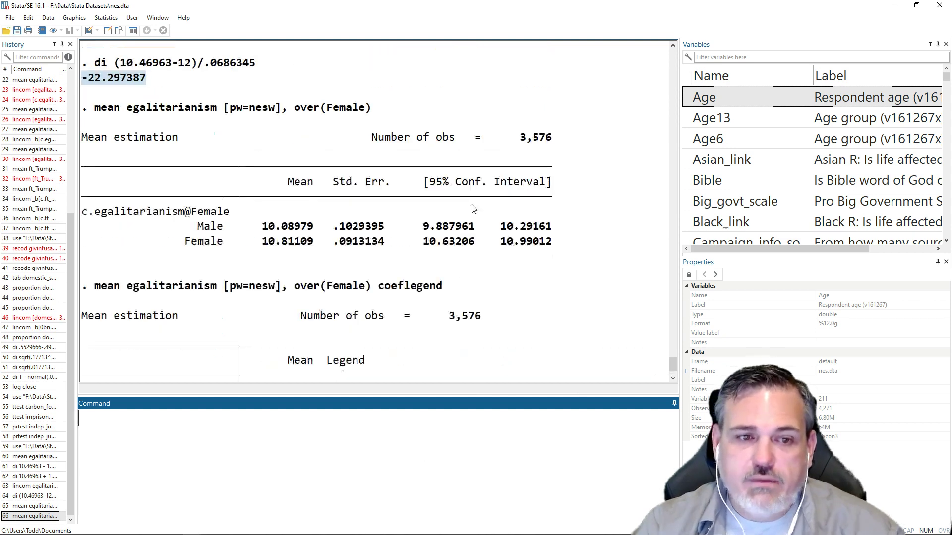
scroll(367, 159, "down", 2)
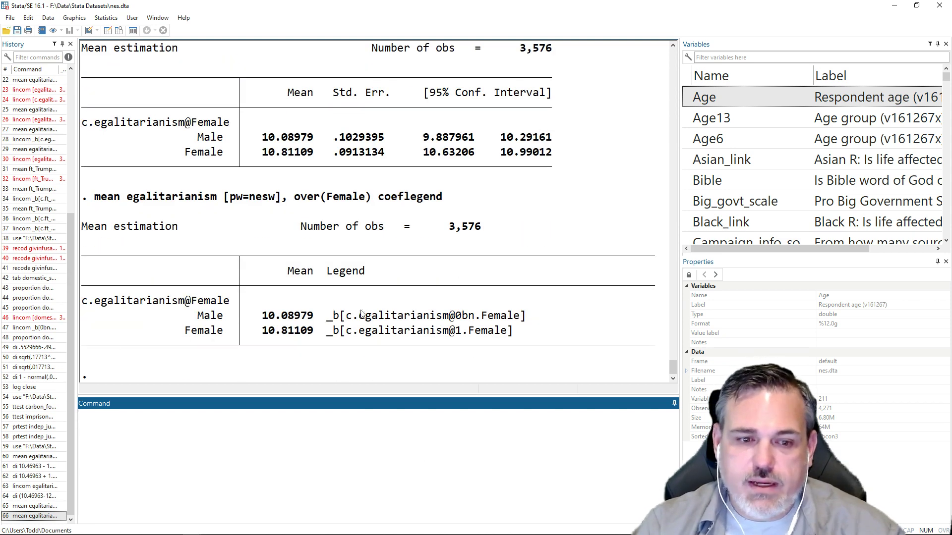
Highlight the male coefficient name in the legend, followed by the male and female means in the table above.
left_click_drag(327, 316, 529, 317)
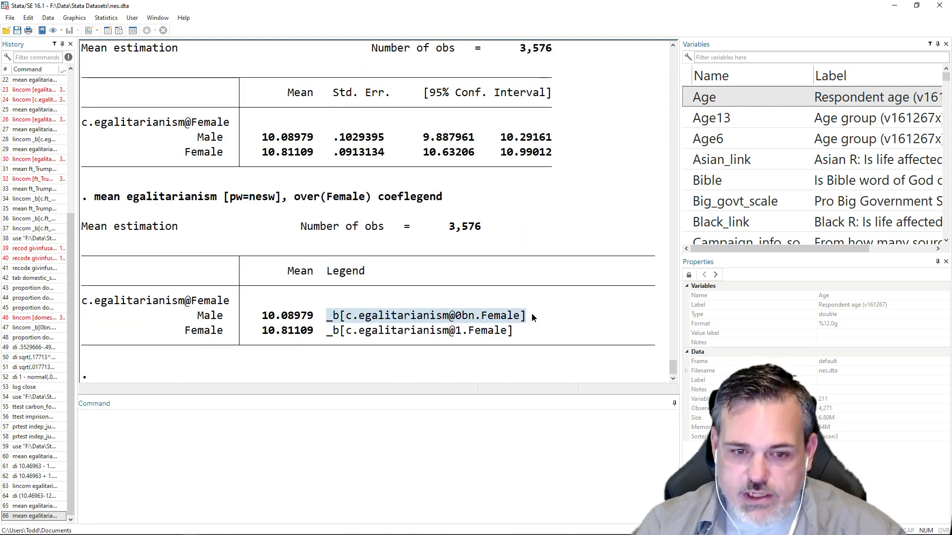
left_click(471, 333)
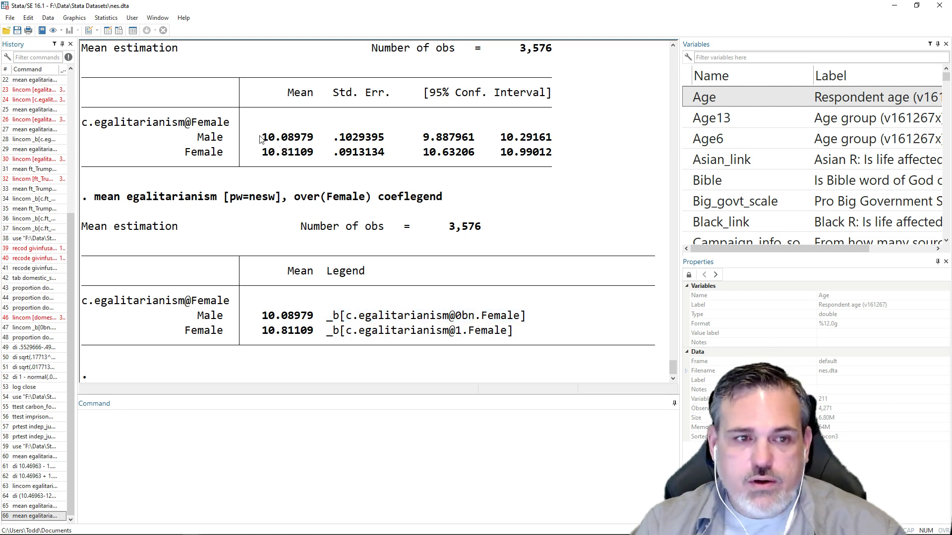
left_click_drag(260, 139, 316, 142)
left_click_drag(261, 153, 316, 155)
left_click(331, 327)
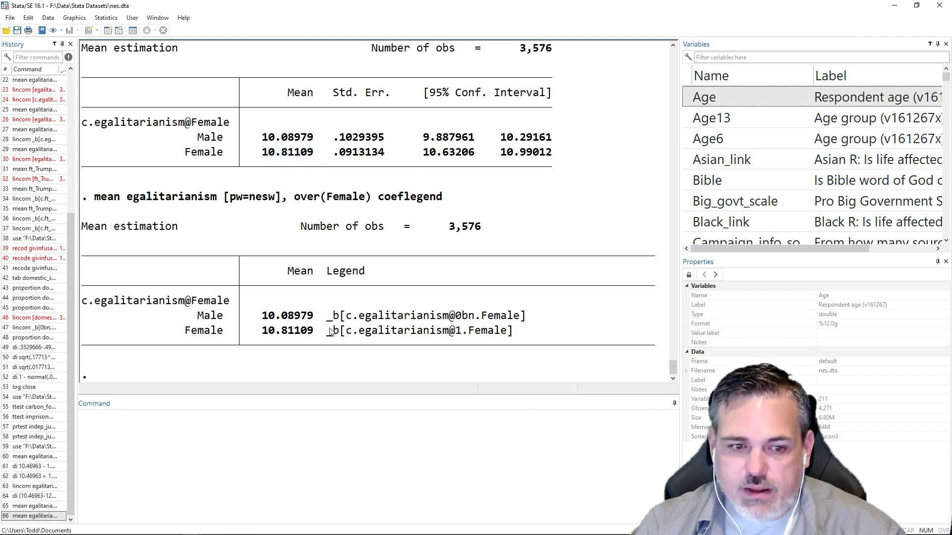
left_click(283, 486)
type("lincom")
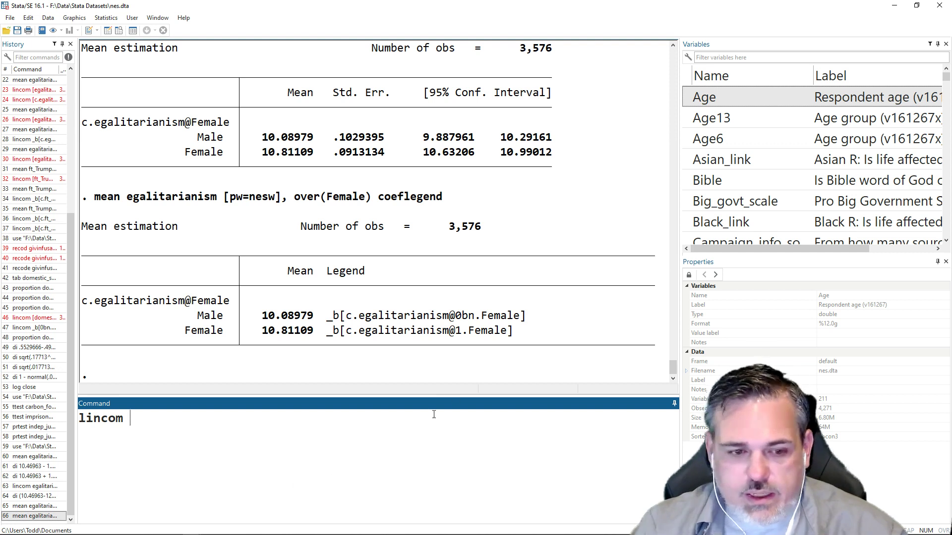
left_click_drag(529, 316, 329, 323)
key("ctrl+c")
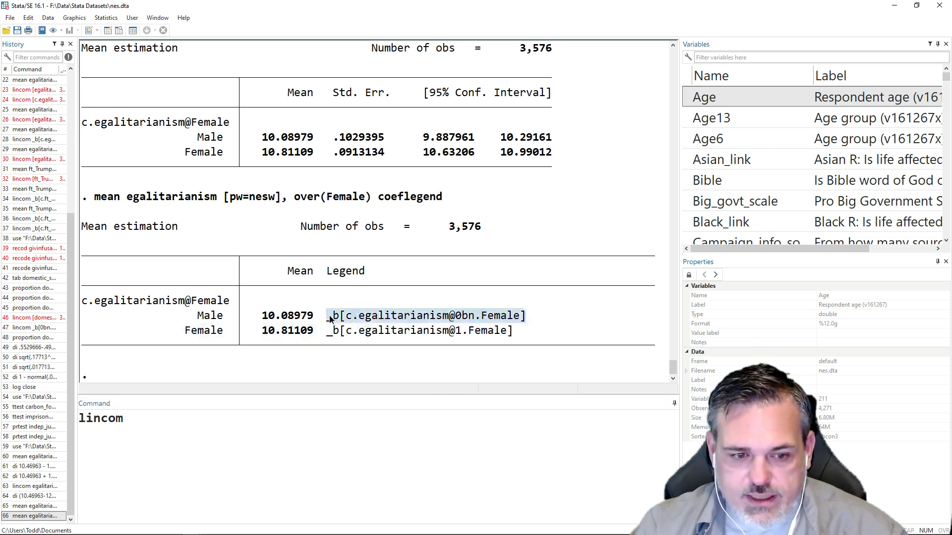
left_click(206, 447)
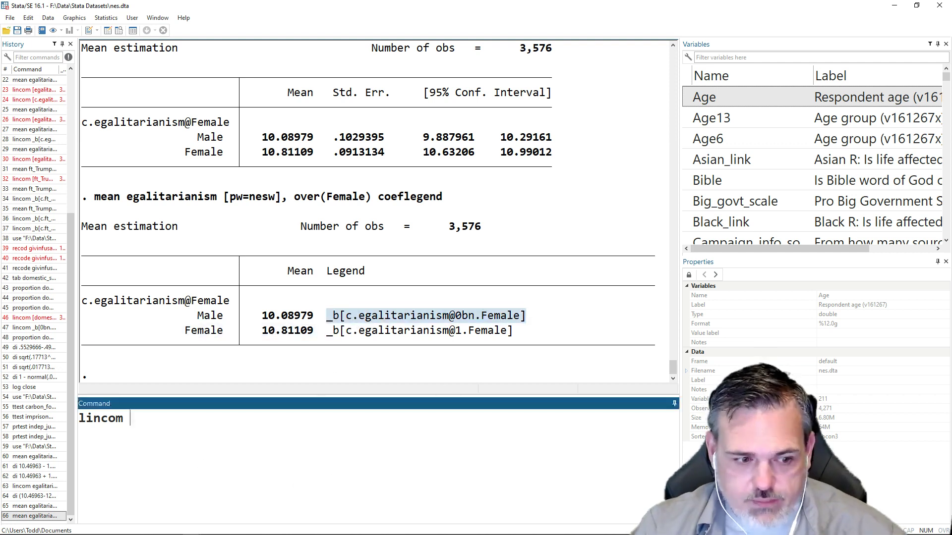
key("ctrl+v")
type("-")
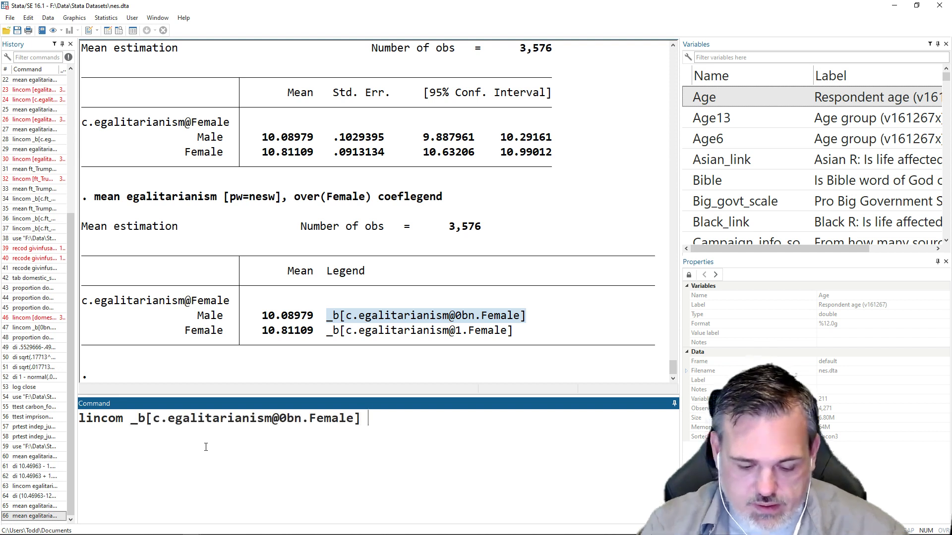
left_click_drag(518, 332, 327, 340)
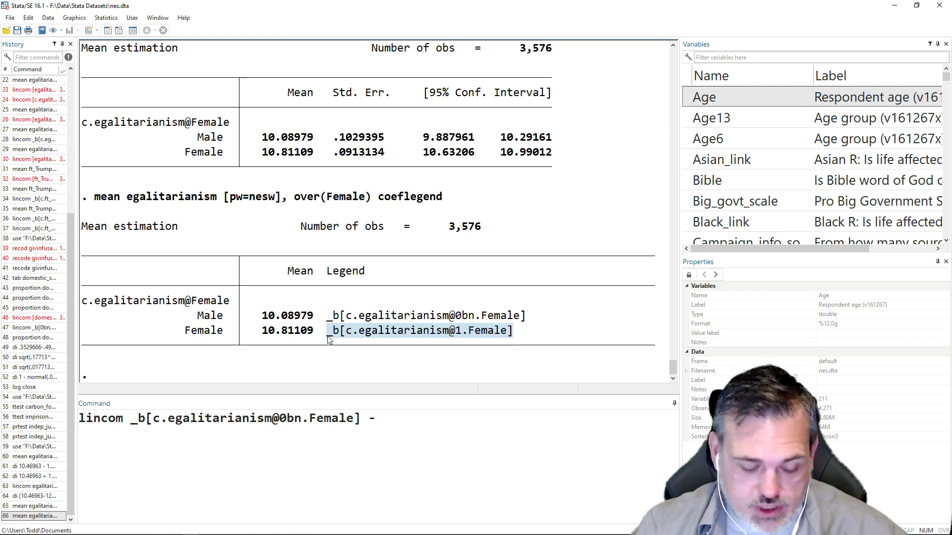
key("ctrl+c")
left_click(395, 419)
key("ctrl+v")
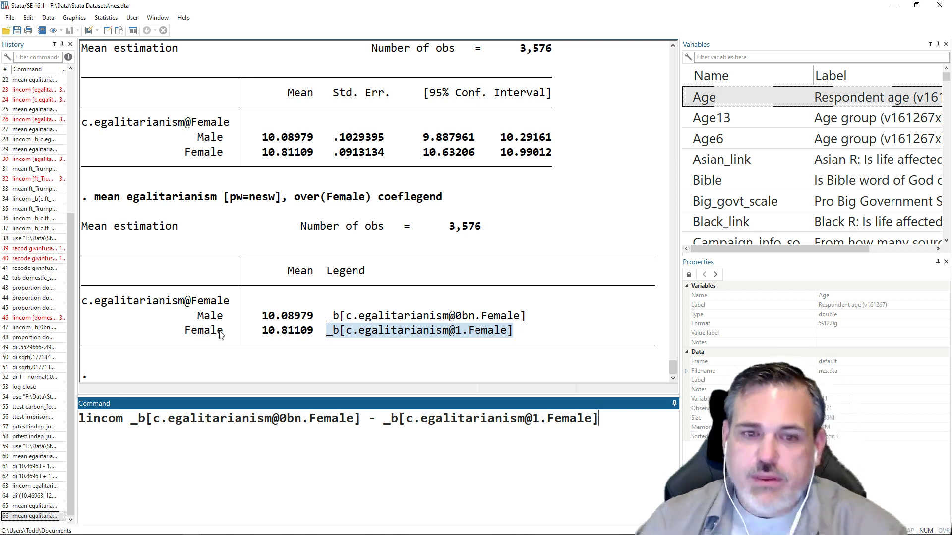
Highlight the coeflegend option and the male coefficient name in the output, and return to the lincom command.
left_click_drag(442, 197, 382, 198)
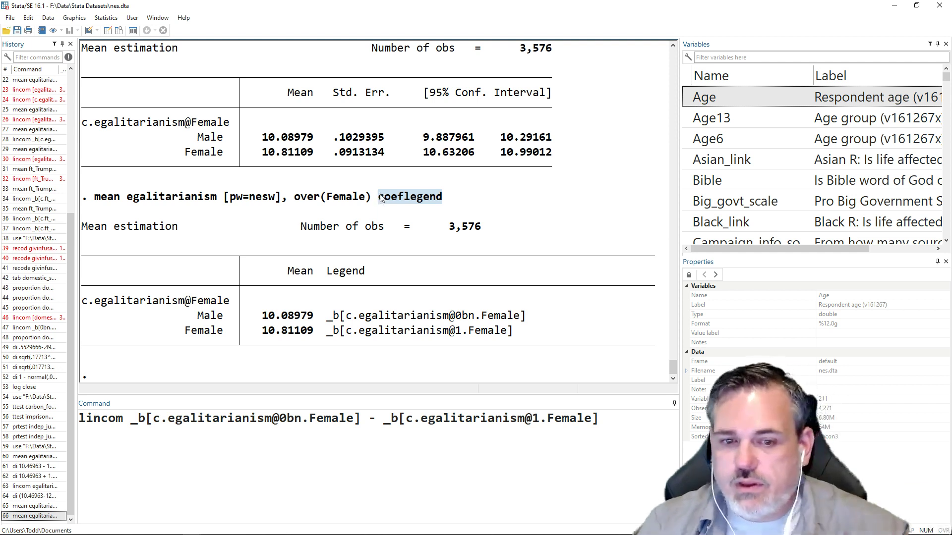
left_click_drag(530, 316, 331, 322)
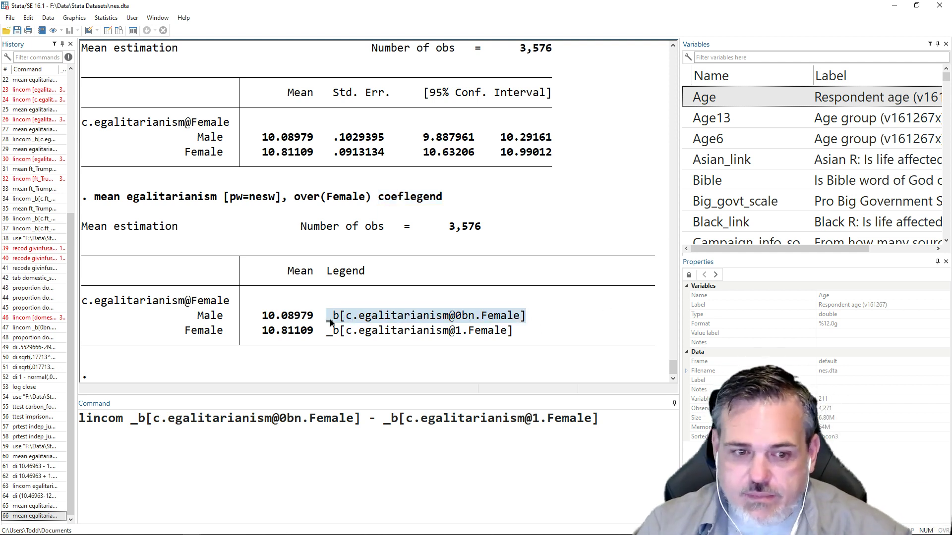
left_click(638, 448)
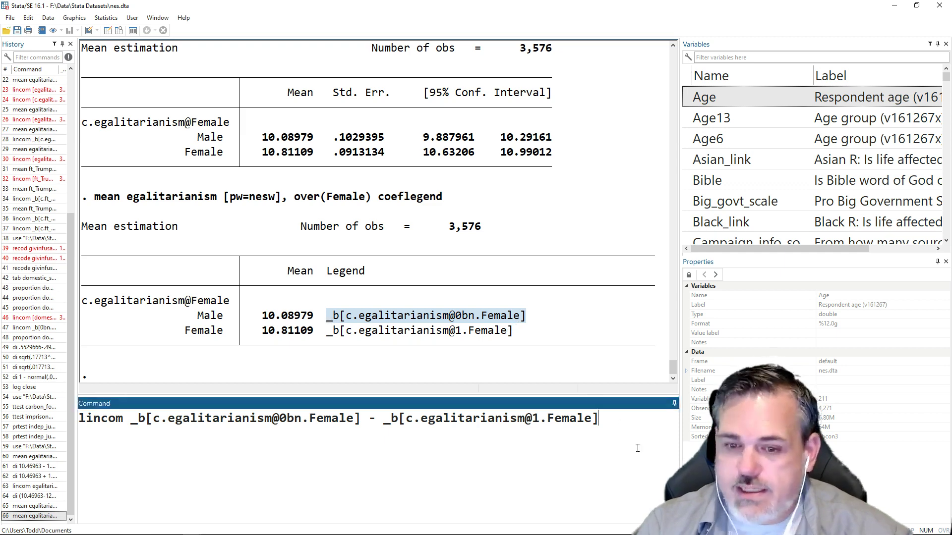
Run the lincom test of the male minus female egalitarianism difference and review its output against the group means above.
key("Return")
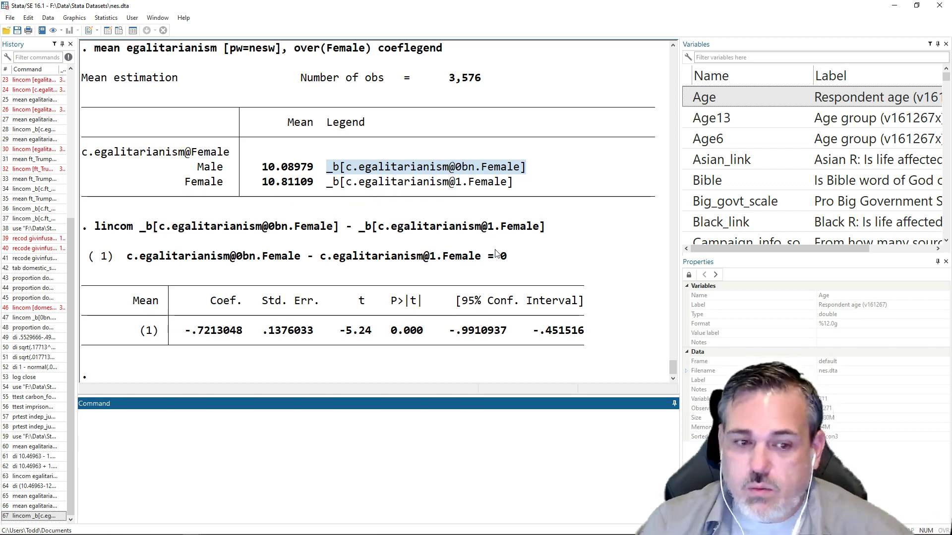
scroll(485, 294, "up", 3)
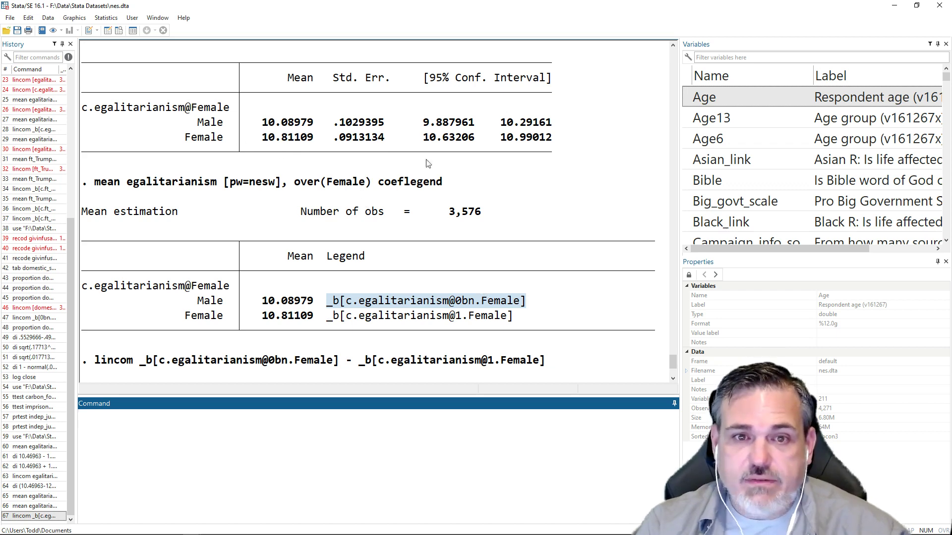
scroll(488, 180, "down", 3)
scroll(490, 183, "up", 1)
scroll(490, 230, "down", 1)
Highlight the t statistic and the p-value in the lincom output for the male-female difference.
left_click(429, 326)
left_click_drag(428, 330, 340, 333)
left_click(372, 335)
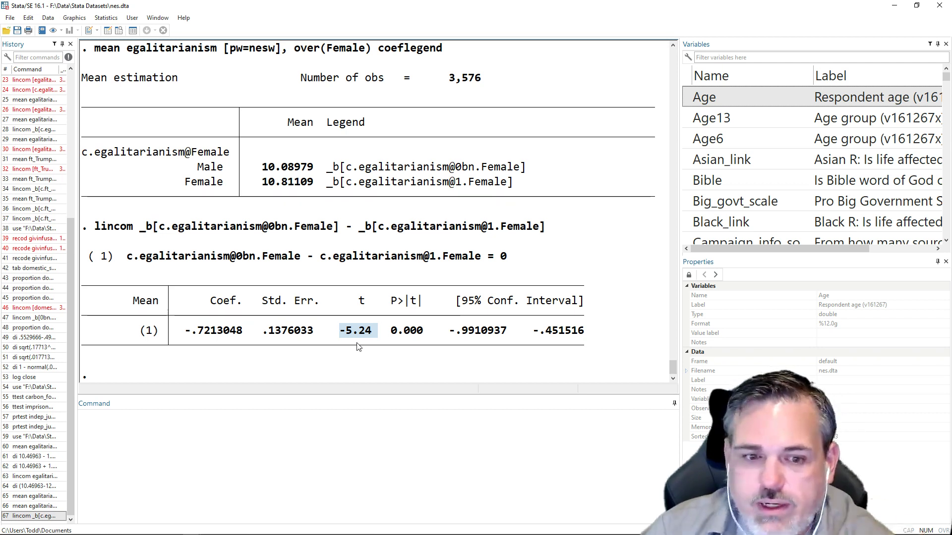
left_click(431, 355)
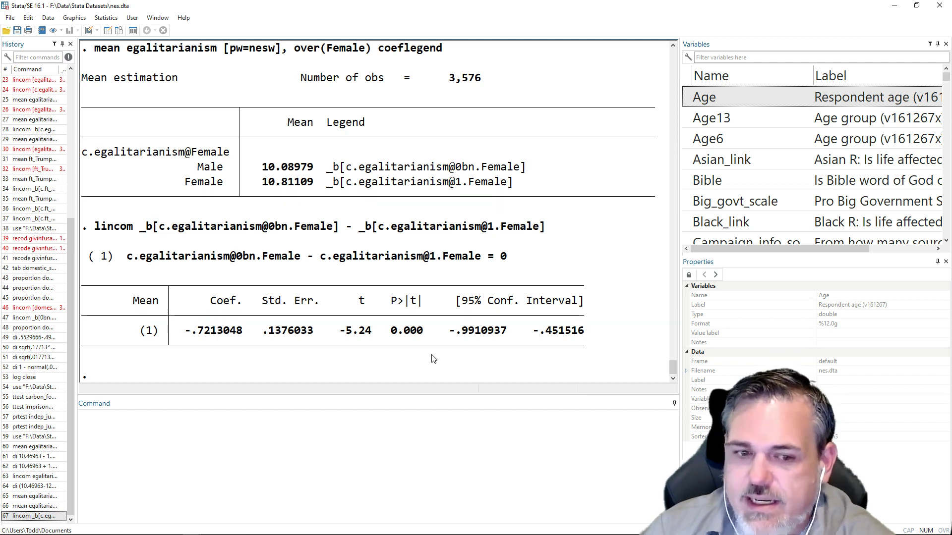
left_click_drag(435, 331, 388, 335)
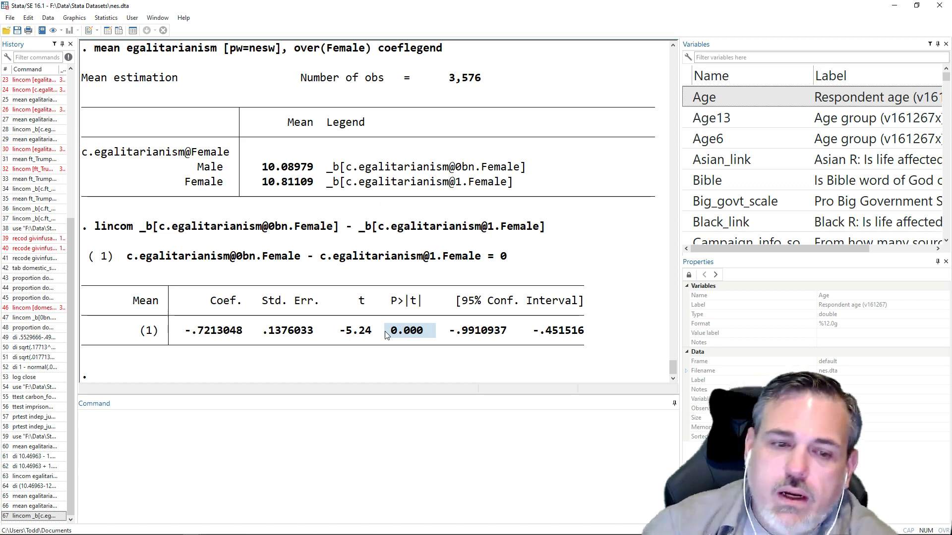
scroll(384, 335, "up", 1)
left_click_drag(376, 337, 342, 334)
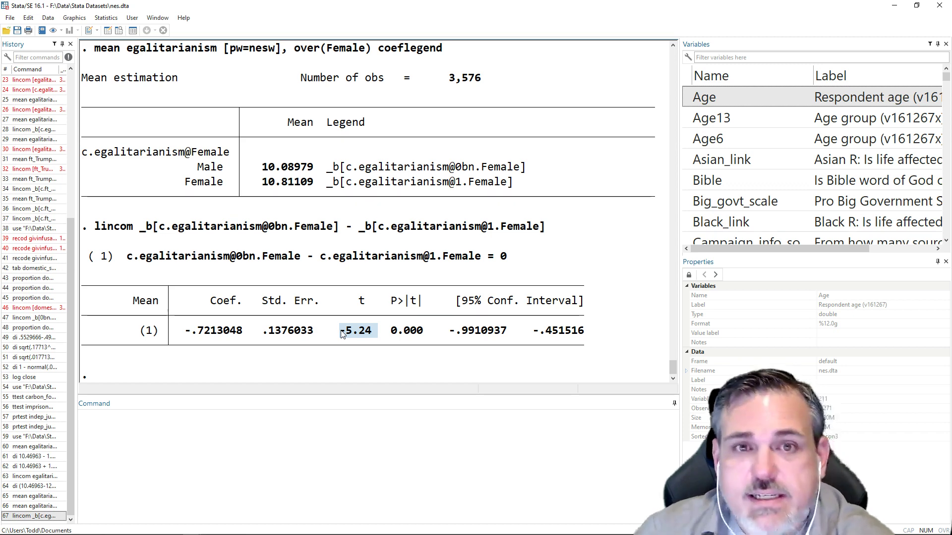
Compare the male and female egalitarianism means against each other's 95% confidence intervals, and return to the lincom output.
scroll(411, 354, "up", 2)
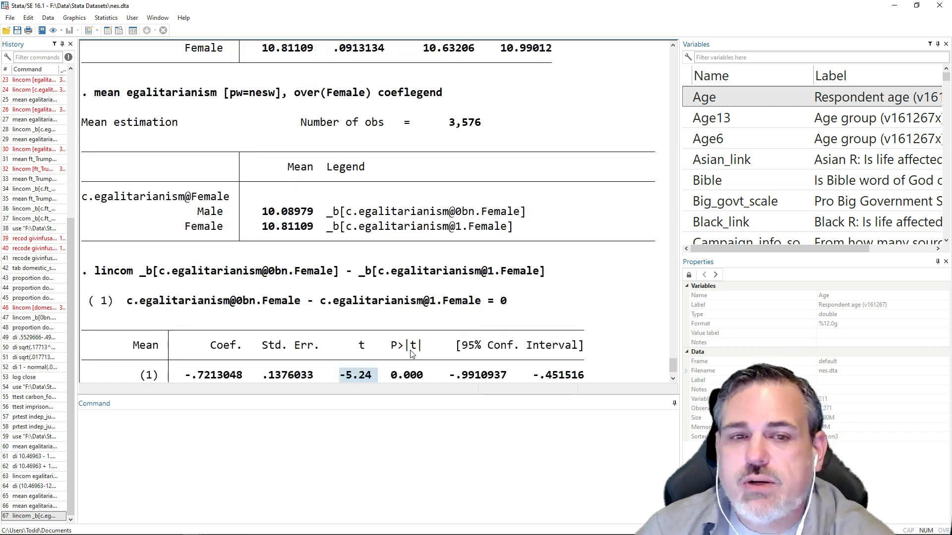
scroll(411, 354, "up", 2)
scroll(411, 354, "up", 2)
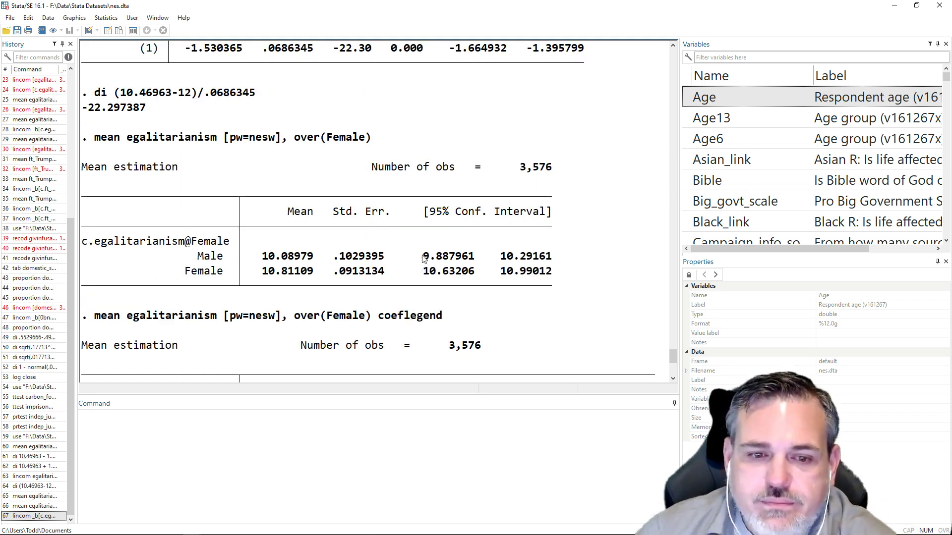
left_click_drag(427, 257, 553, 260)
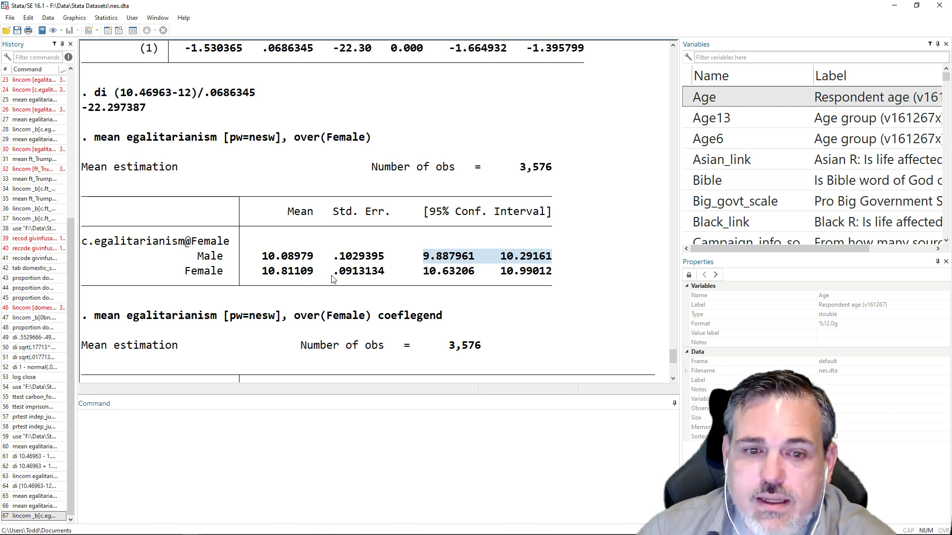
left_click_drag(256, 272, 320, 273)
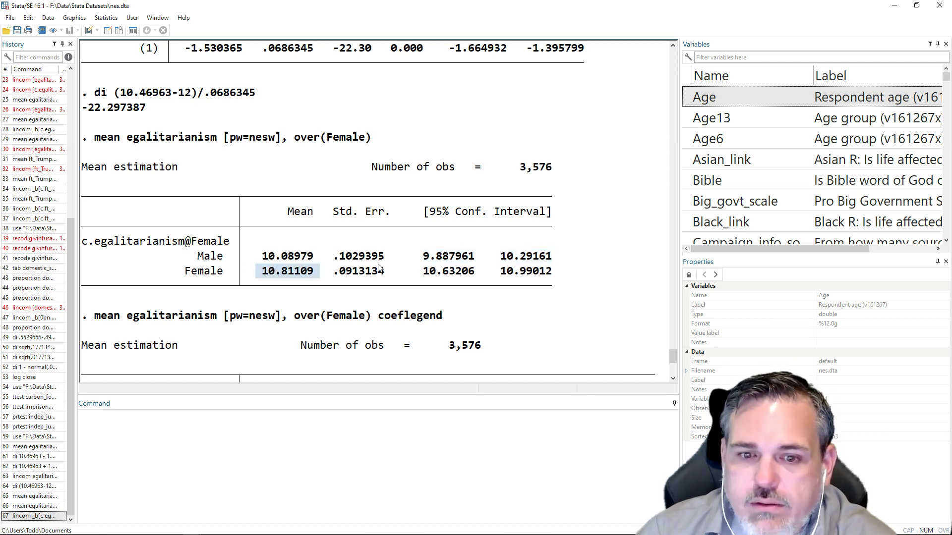
left_click_drag(411, 256, 554, 262)
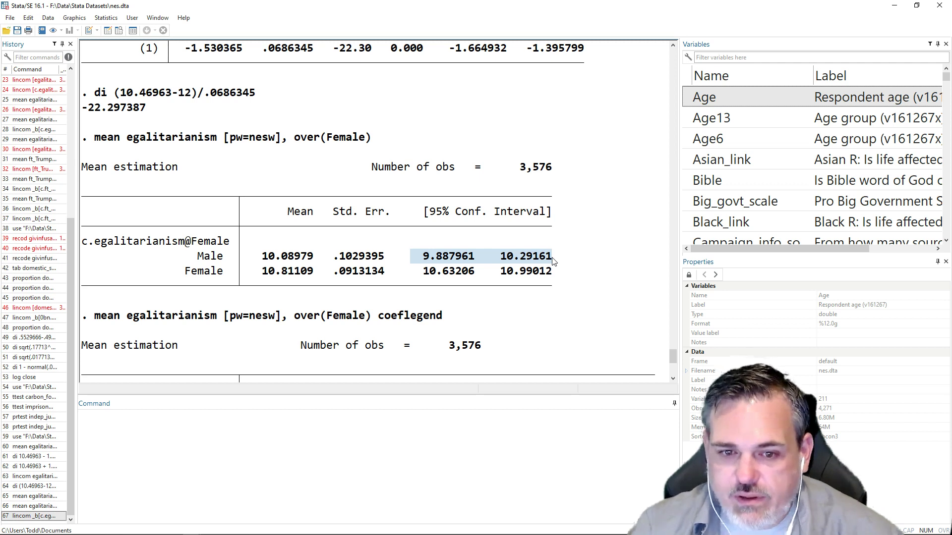
left_click_drag(314, 257, 264, 267)
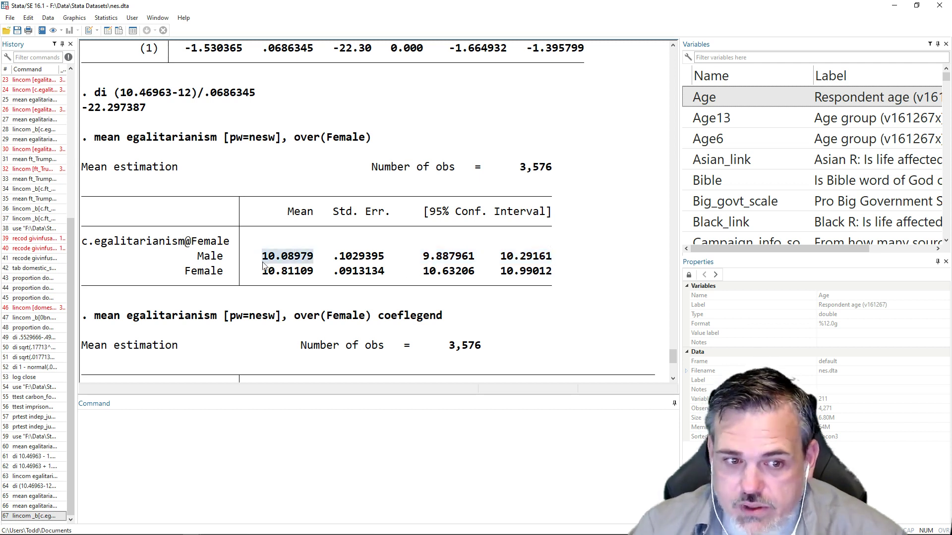
left_click_drag(418, 273, 551, 275)
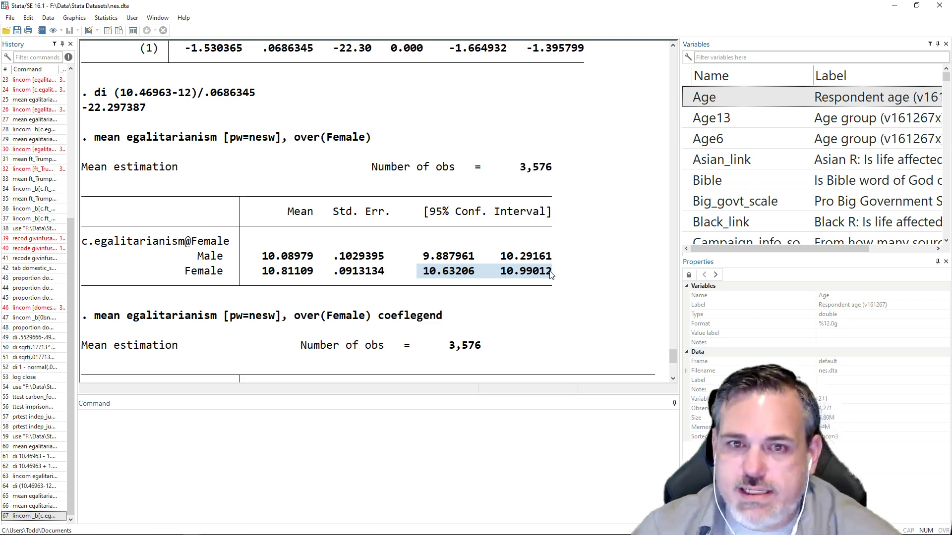
scroll(546, 294, "down", 1)
scroll(545, 297, "down", 5)
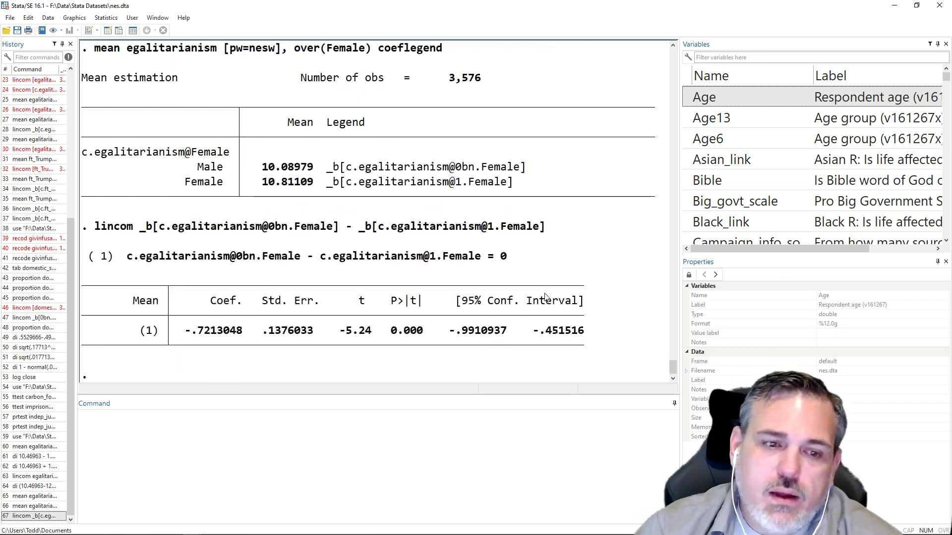
Highlight the coeflegend option and the male coefficient name in the mean output legend.
scroll(546, 298, "up", 3)
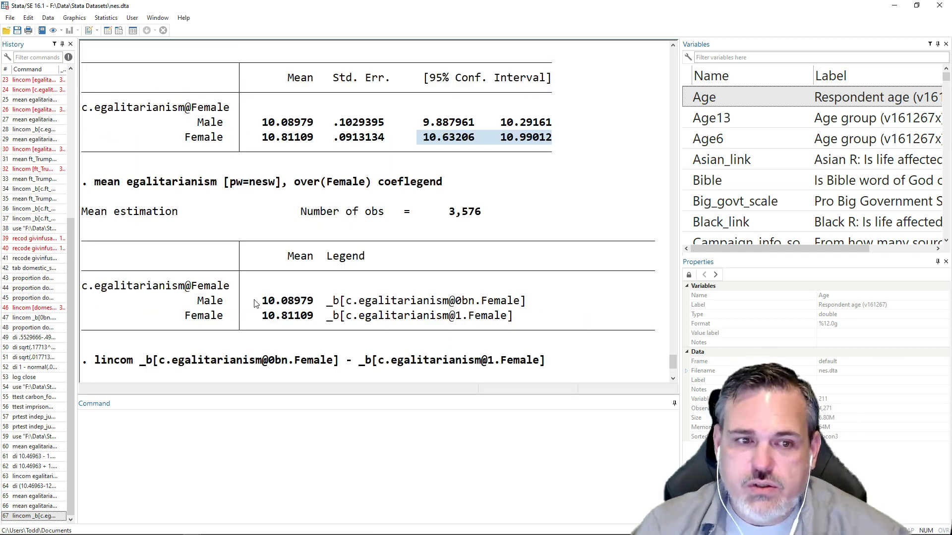
left_click_drag(379, 183, 443, 184)
left_click_drag(328, 302, 534, 300)
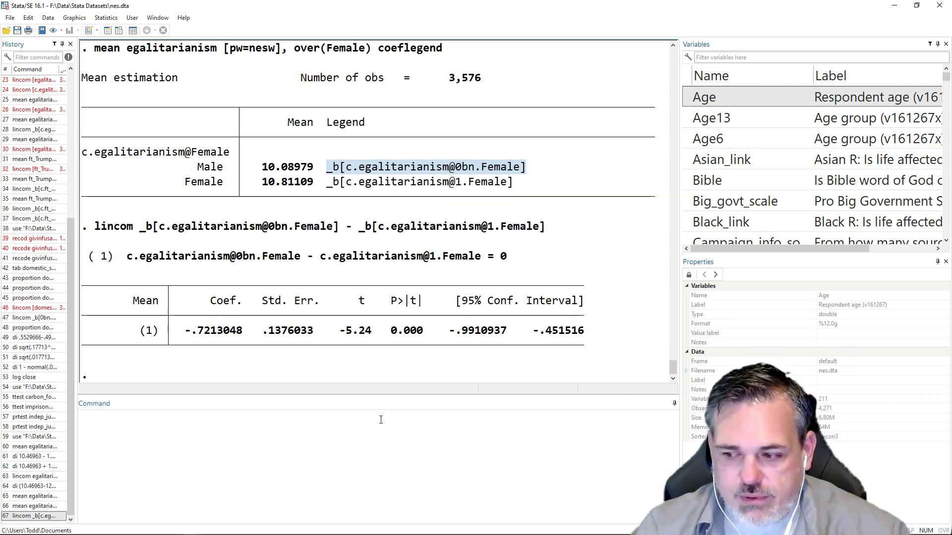
Start a mean command for ft_Trump_post with the weight [pw=nesw], followed by a comma for options.
left_click(401, 419)
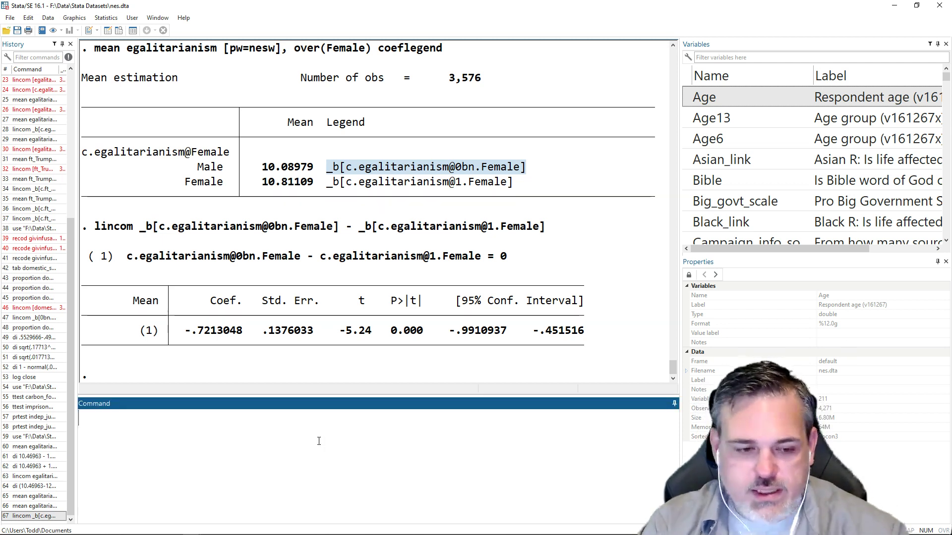
type("mean ft_Tr")
key("Up")
key("Up")
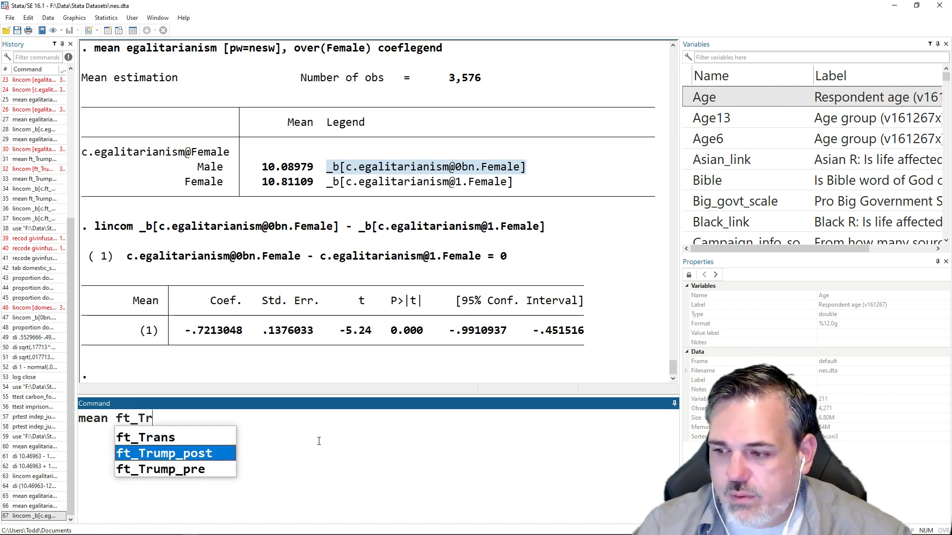
key("Return")
type("[")
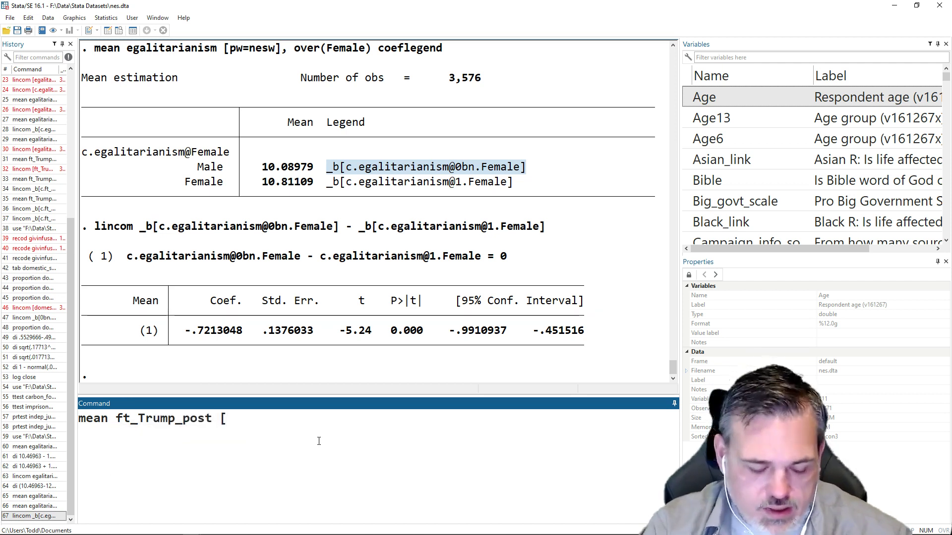
type("pw=nesw")
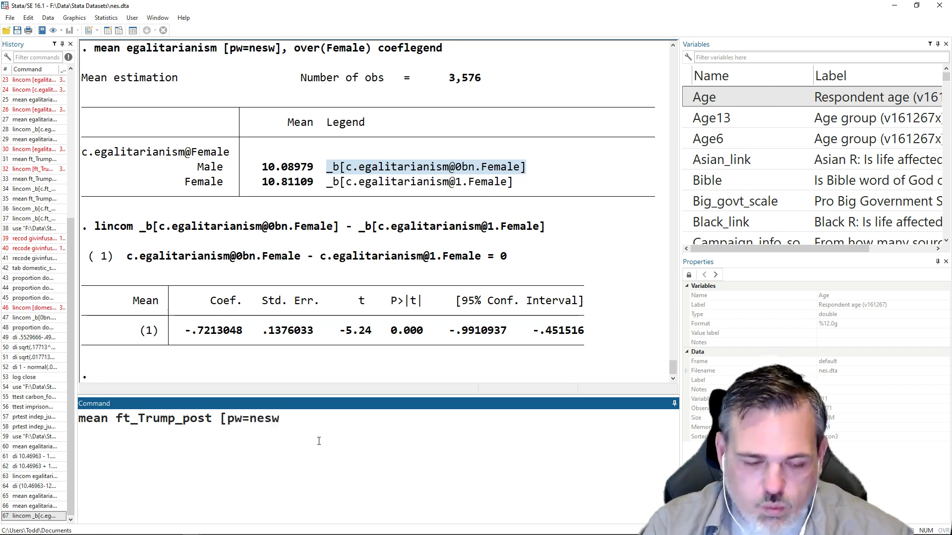
type("],")
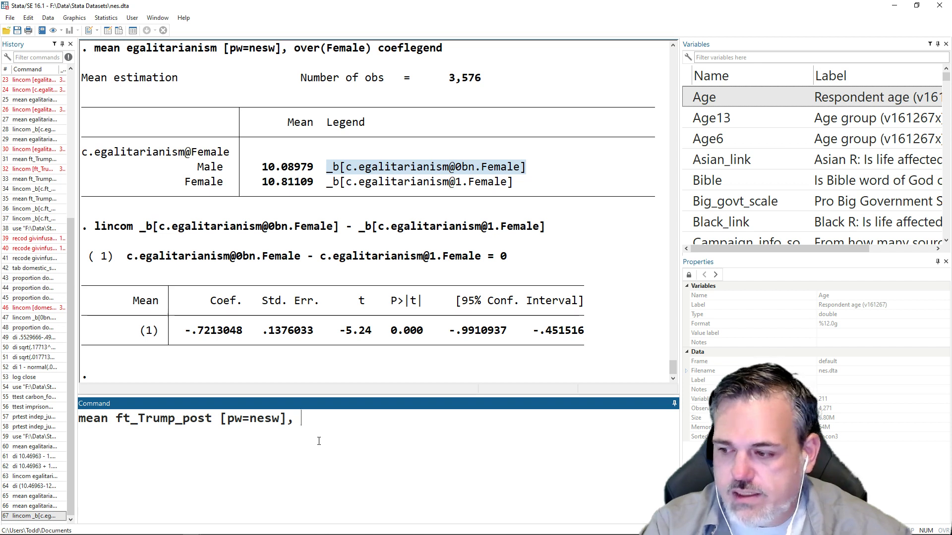
Add the option over(Race3) to the weighted ft_Trump_post mean command and run it.
type("o")
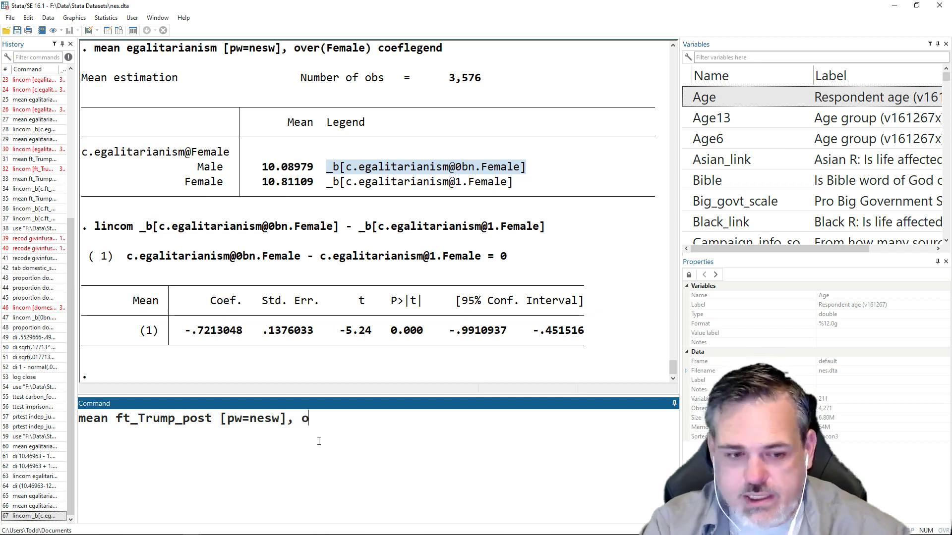
type("ver(Race")
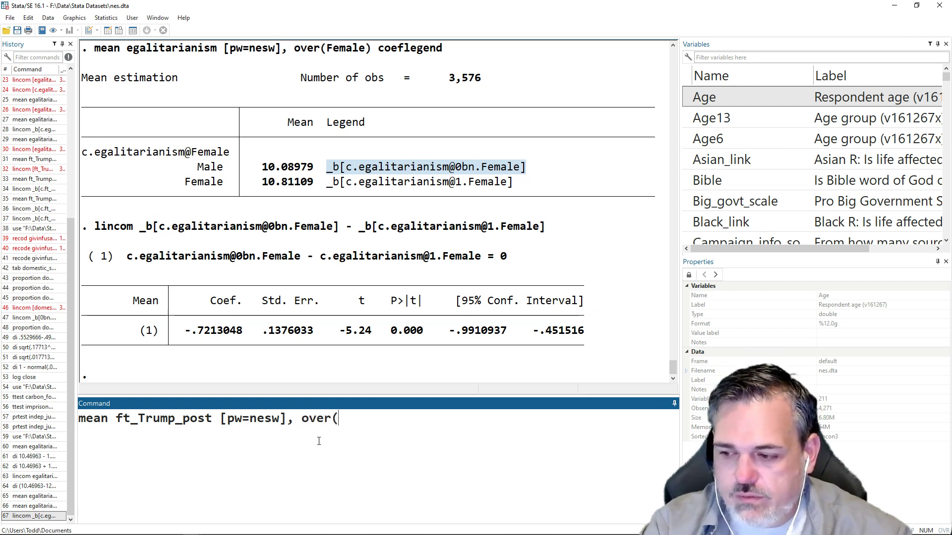
key("Down")
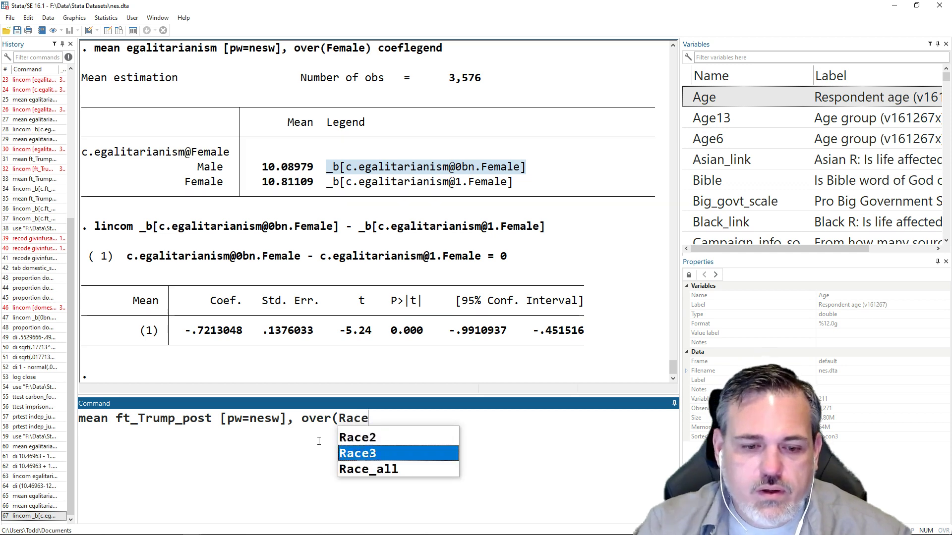
key("Return")
type(")")
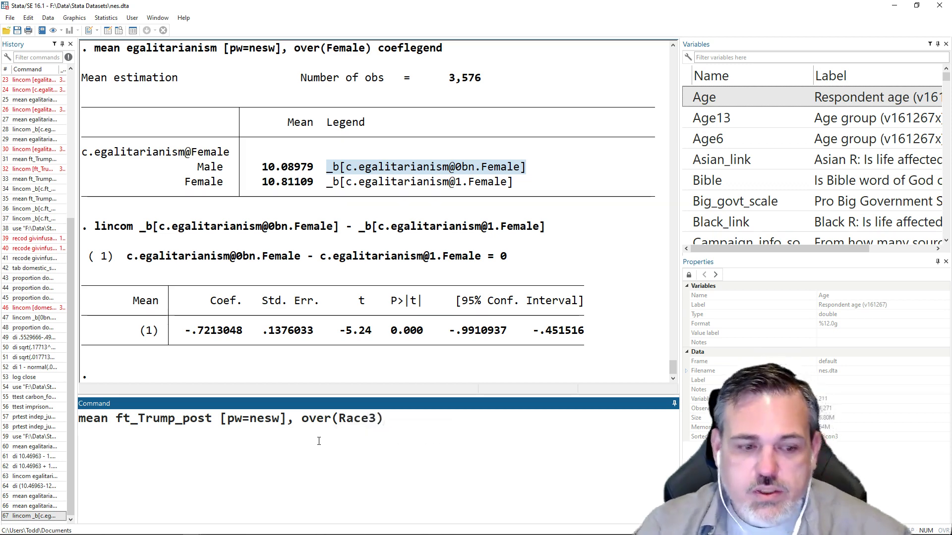
key("Return")
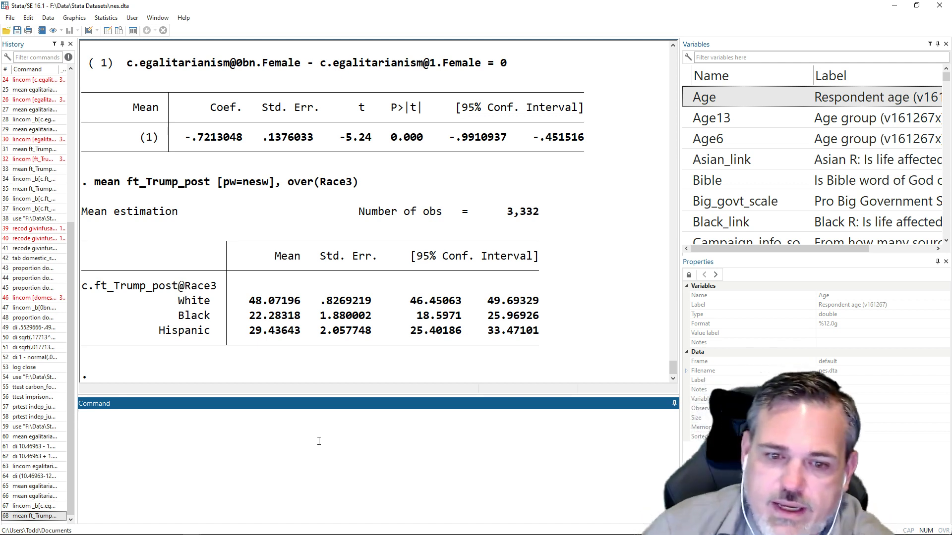
Highlight the White, Hispanic and Black mean Trump ratings in turn, and clear the highlight.
left_click_drag(248, 301, 307, 302)
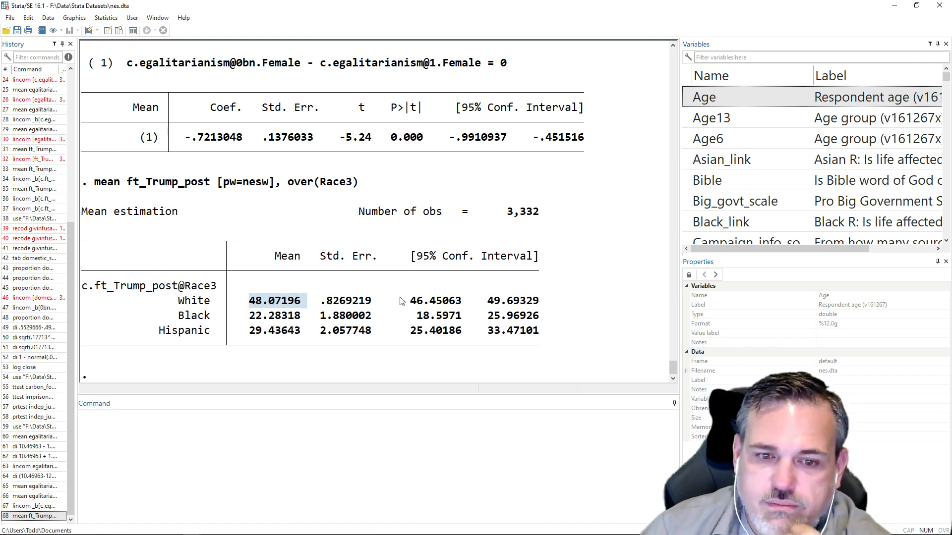
left_click(463, 301)
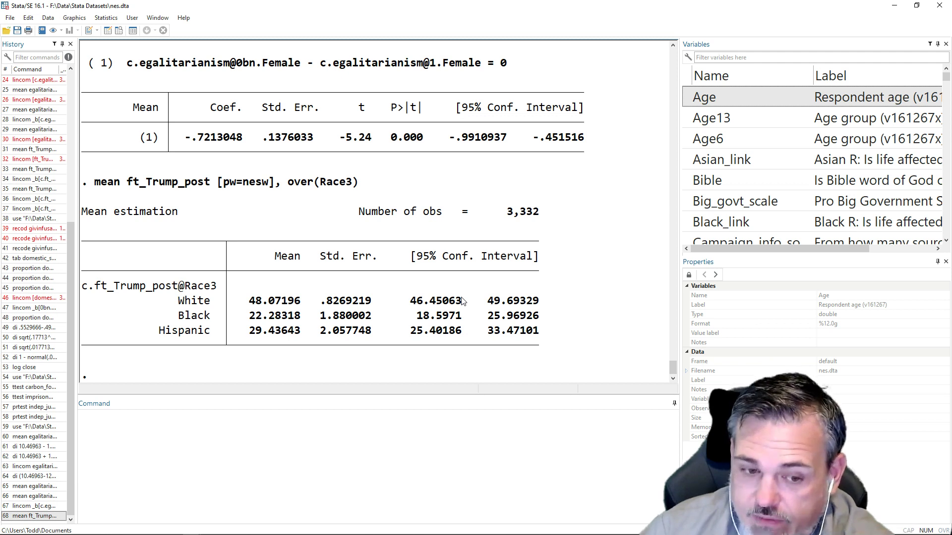
left_click_drag(308, 333, 251, 336)
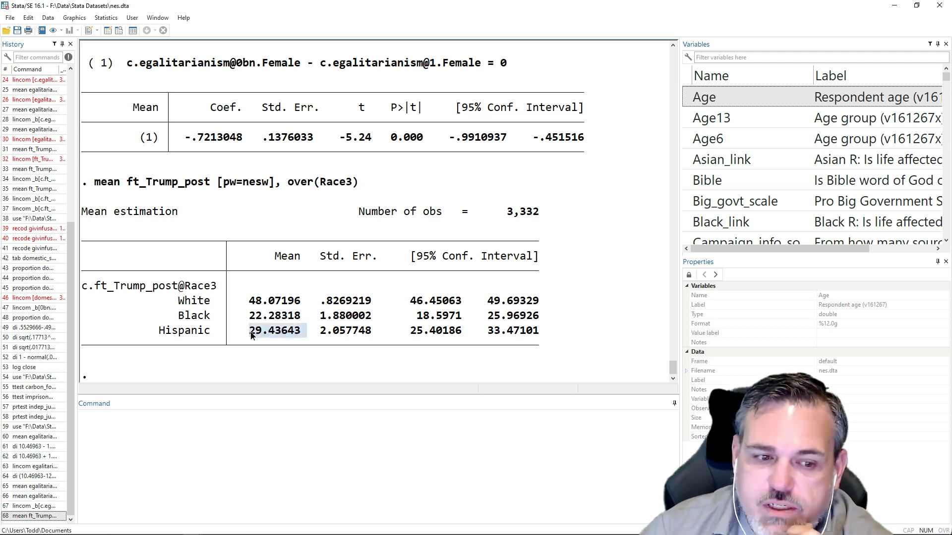
left_click_drag(308, 318, 243, 318)
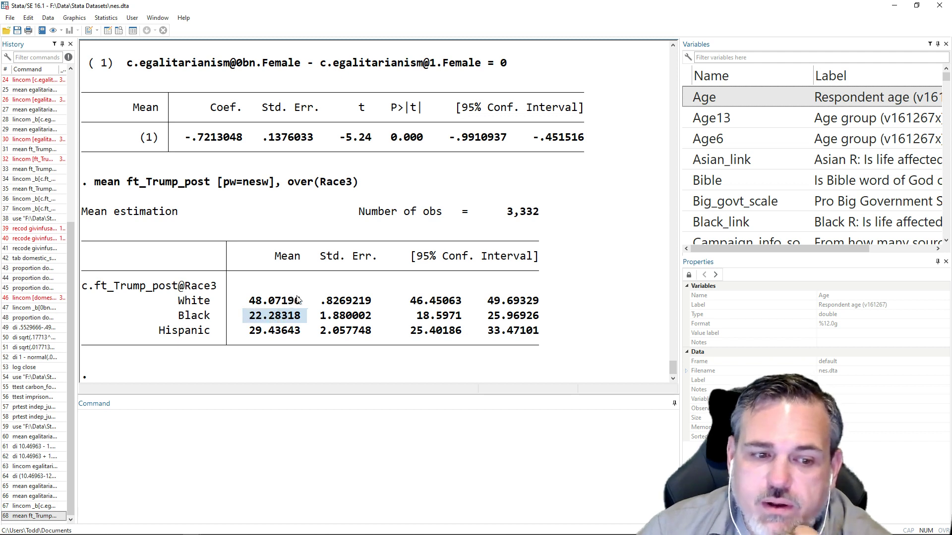
left_click_drag(307, 301, 249, 309)
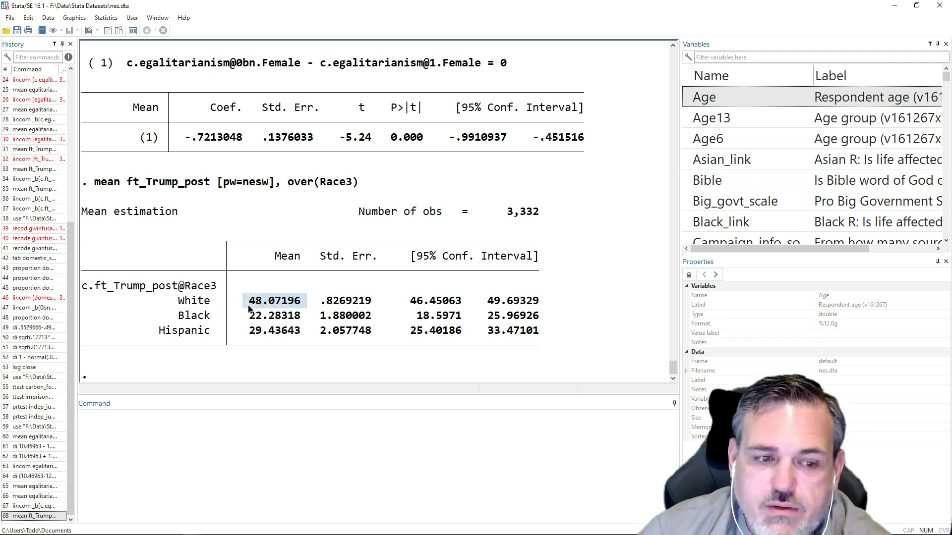
left_click(317, 363)
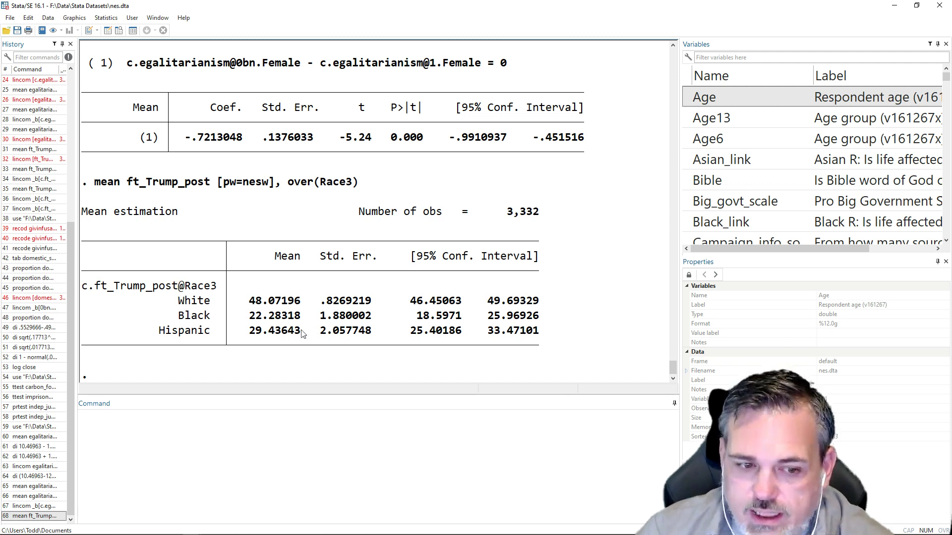
Highlight the Black confidence interval, followed by the Hispanic mean and its confidence interval, to compare the two groups.
left_click_drag(410, 317, 544, 321)
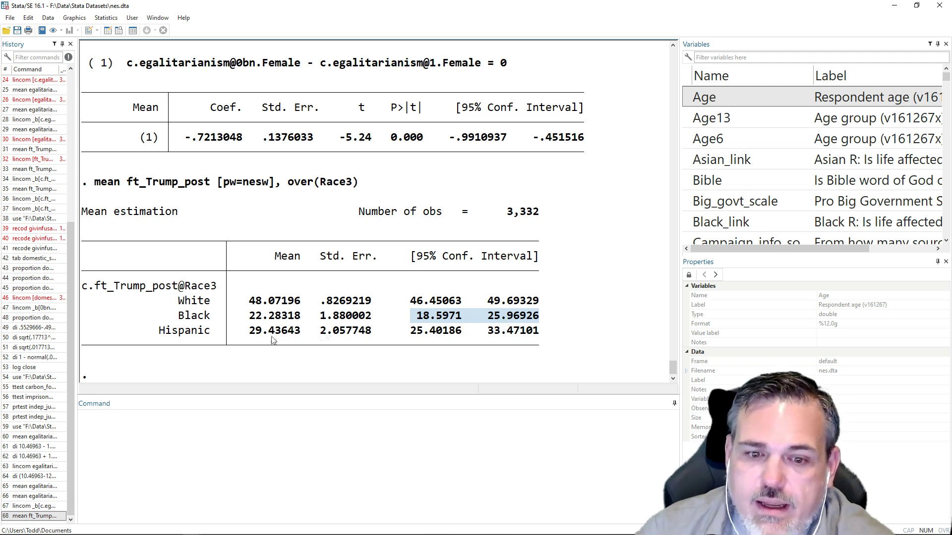
left_click_drag(307, 332, 255, 340)
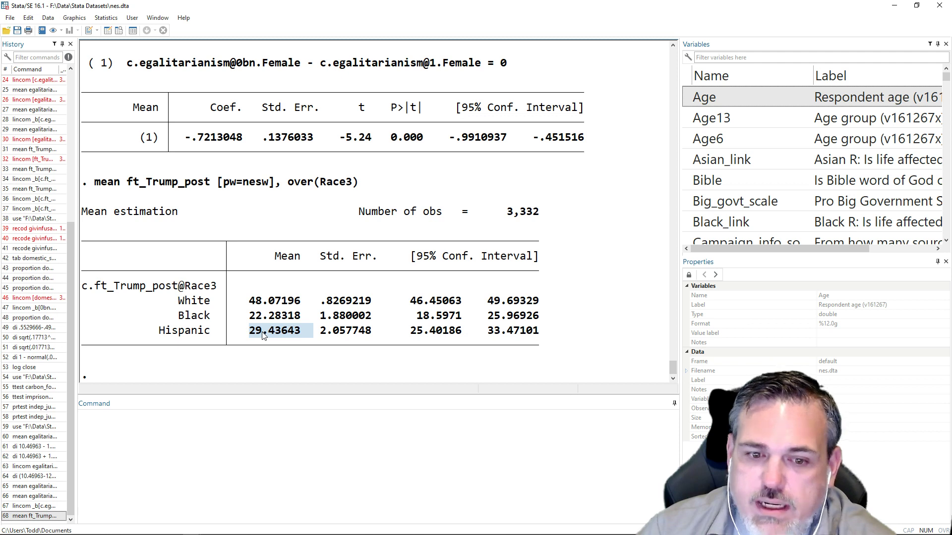
left_click_drag(404, 334, 540, 332)
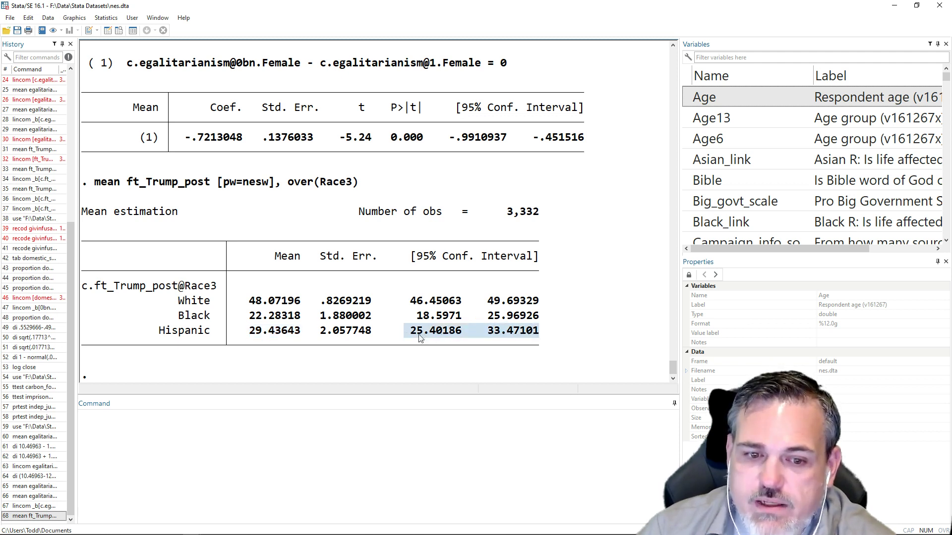
Highlight the Black mean Trump rating, and rerun the weighted ft_Trump_post mean command over Race3 with the coeflegend option.
left_click_drag(306, 315, 248, 317)
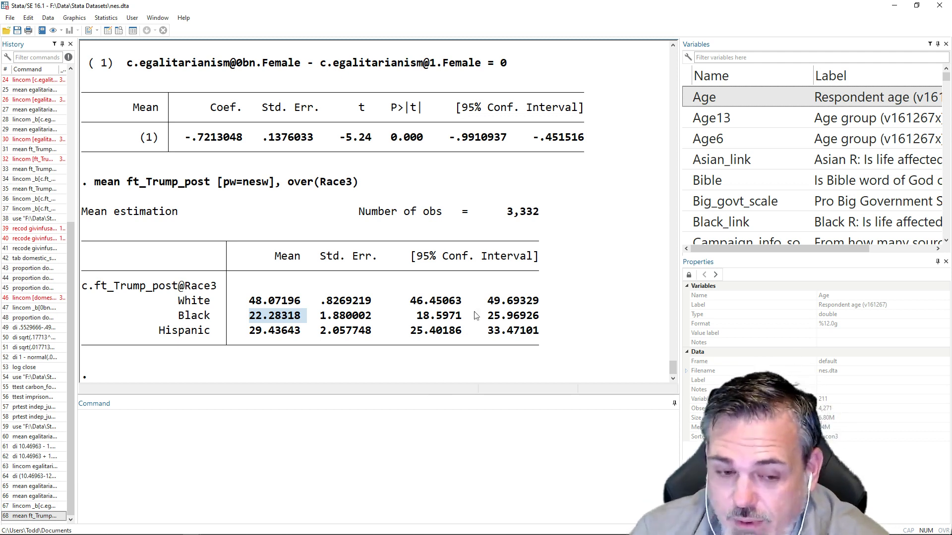
left_click(374, 455)
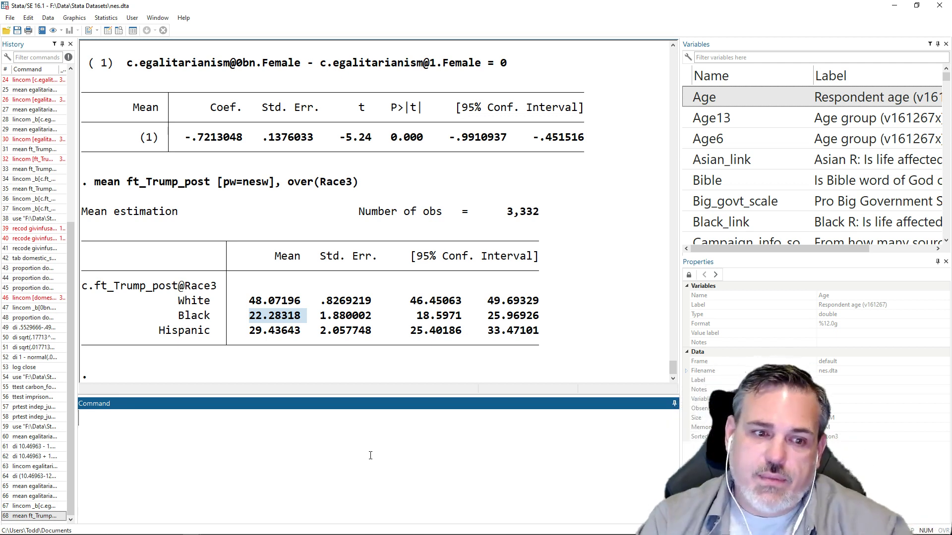
key("Page_Up")
type("co")
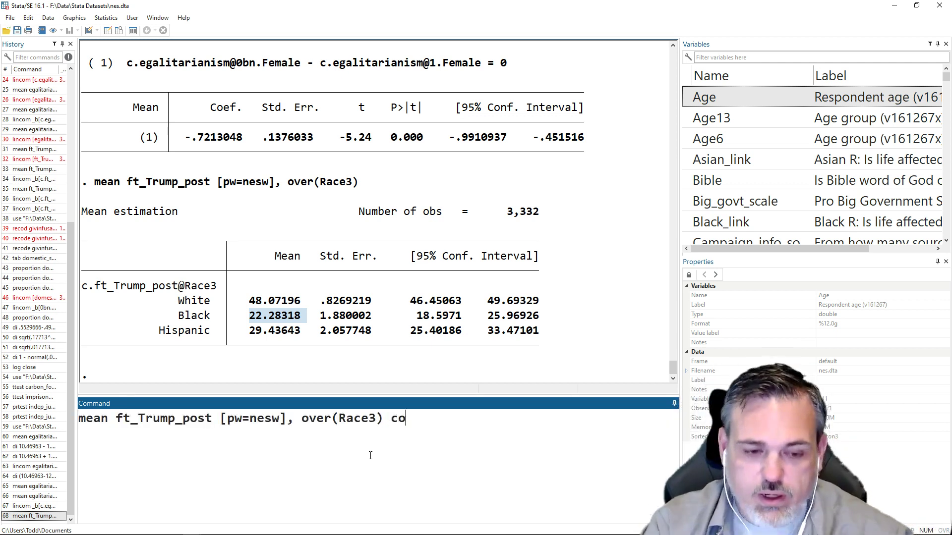
type("eflegenm")
key("BackSpace")
type("d")
key("Return")
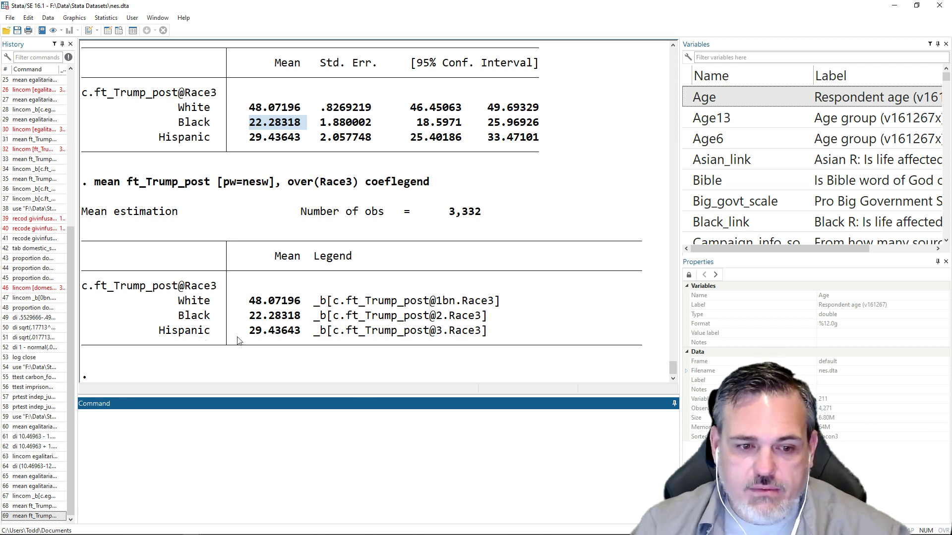
type("lincom")
left_click_drag(488, 316, 316, 325)
key("ctrl+c")
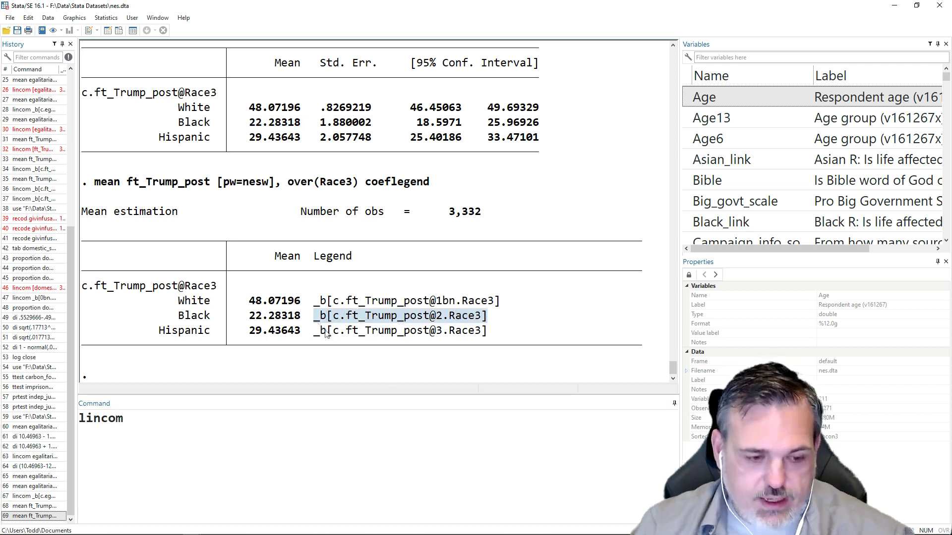
left_click(215, 435)
key("ctrl+v")
type("-")
key("ctrl+v")
Change the second lincom term to 3.Race3, run the Black-Hispanic test, and highlight its p-value and t statistic.
key("Left")
key("Left")
key("Left")
key("Left")
key("Left")
key("Left")
key("Left")
key("Left")
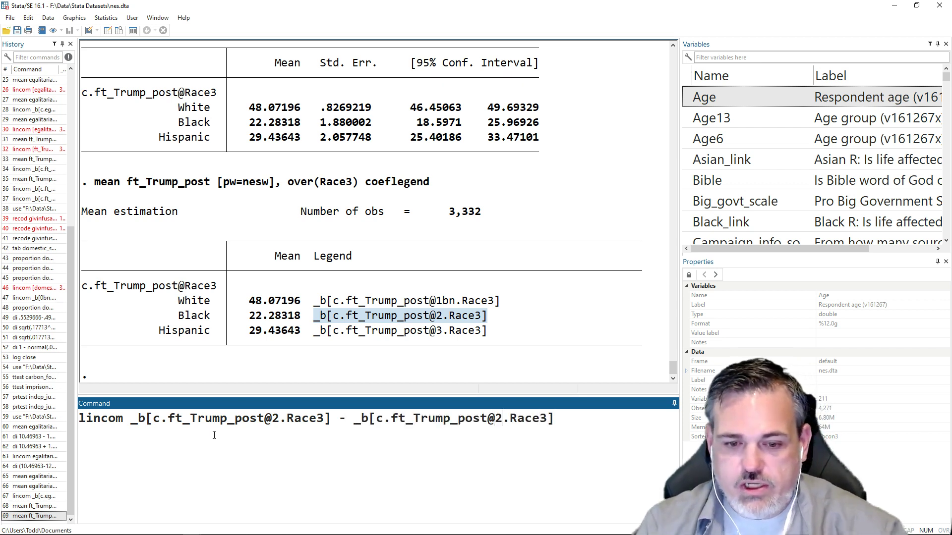
key("BackSpace")
type("3")
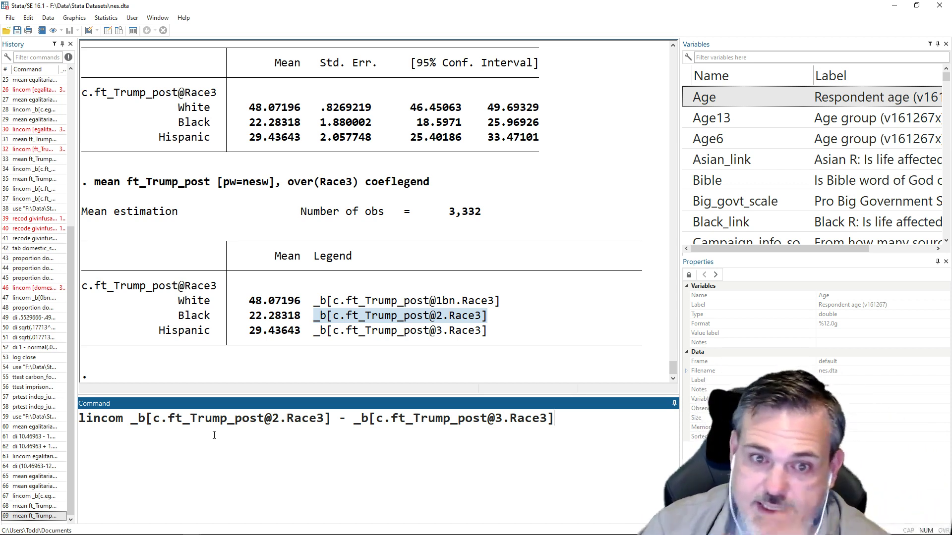
key("Return")
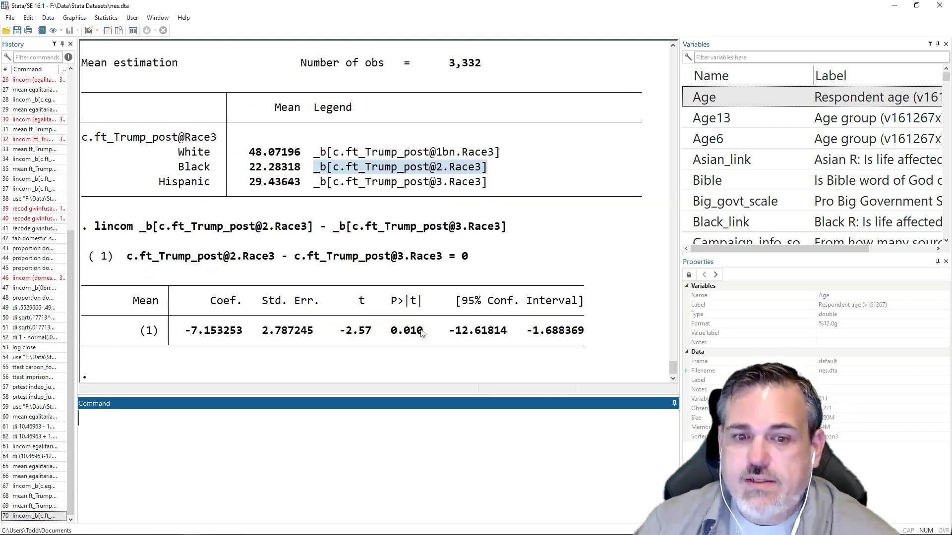
left_click_drag(429, 328, 391, 337)
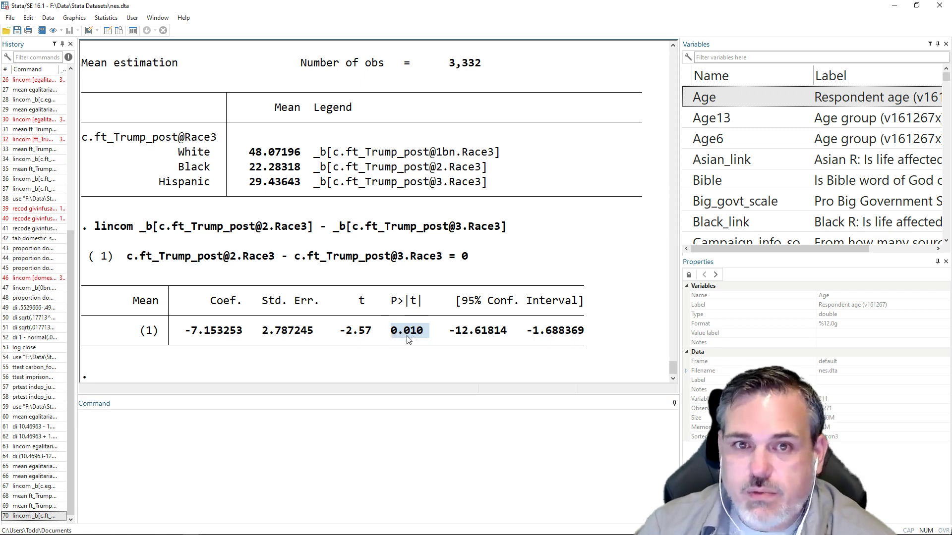
left_click_drag(378, 332, 336, 337)
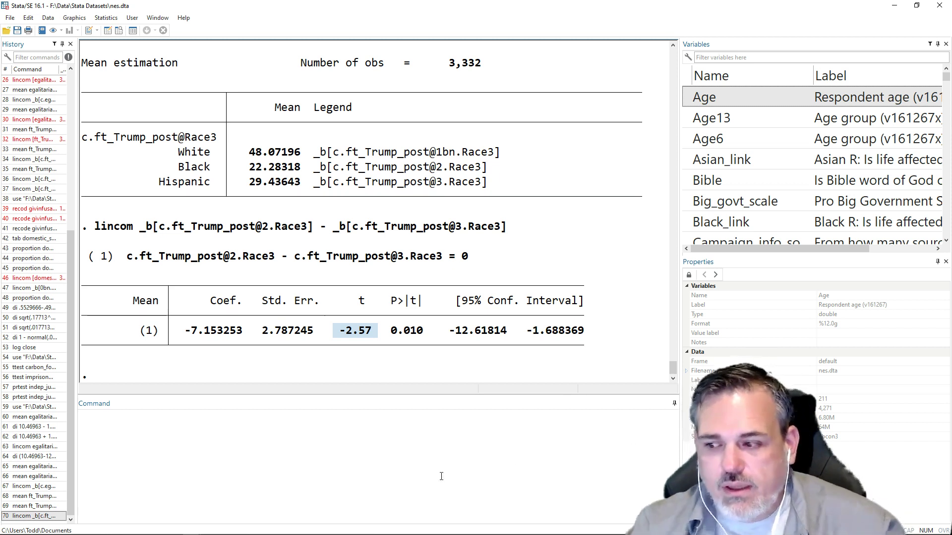
Recall the earlier command mean ft_Trump_post [pw=nesw], over(Race3) without the coefficient legend option.
left_click(336, 457)
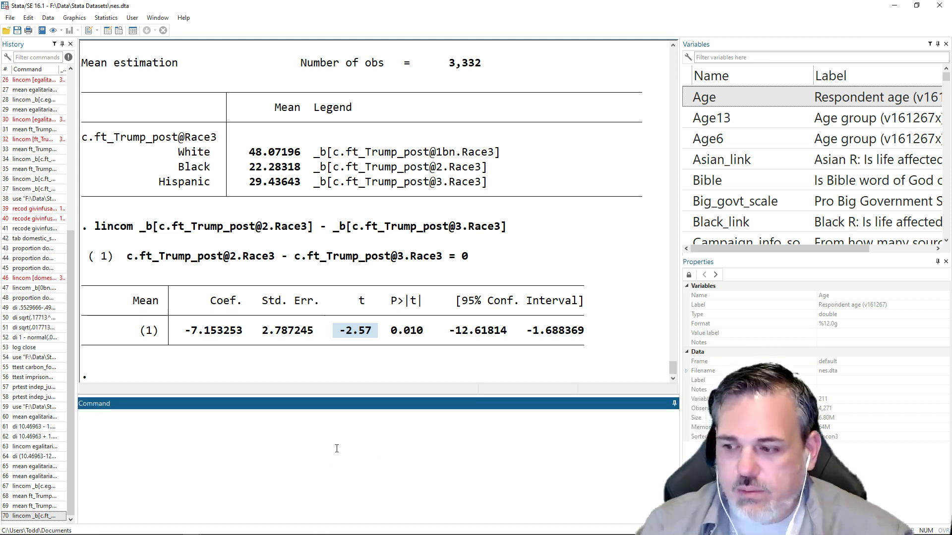
key("Page_Up")
key("Page_Up")
key("Page_Up")
key("Page_Down")
key("Page_Up")
Replace Race3 with gun_own Female inside the over() option and run the weighted mean command.
key("Left")
key("Left")
key("Right")
key("shift+Left")
key("shift+Left")
key("shift+Left")
key("shift+Left")
key("shift+Left")
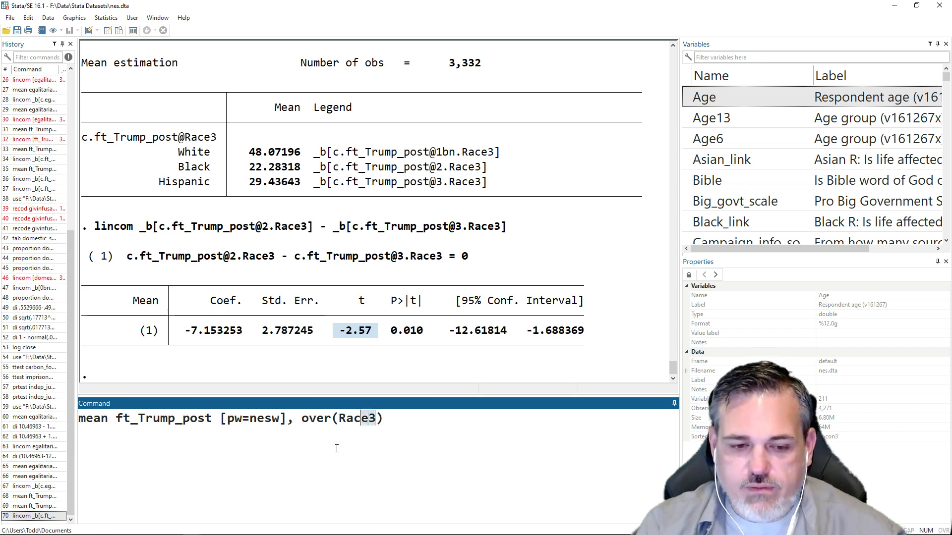
type("guin")
key("BackSpace")
key("BackSpace")
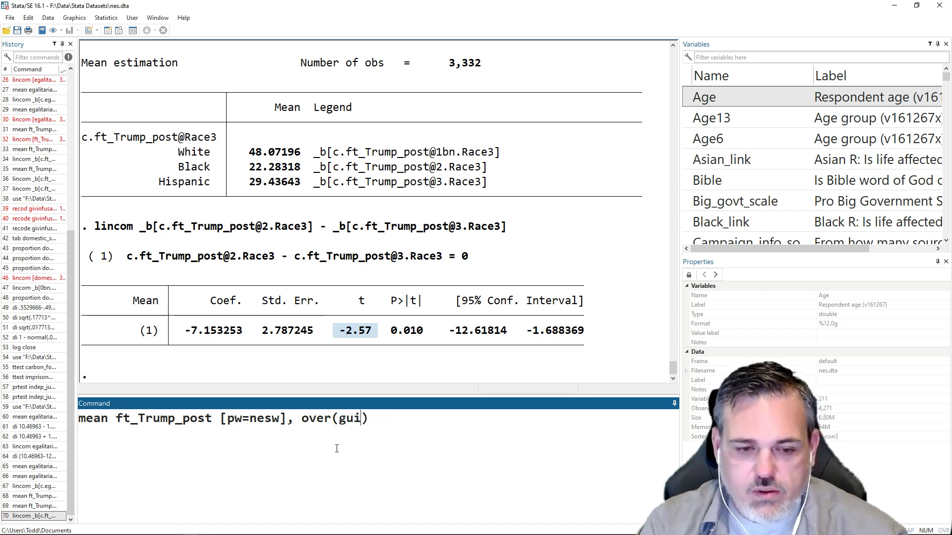
type("n_")
key("Down")
key("Down")
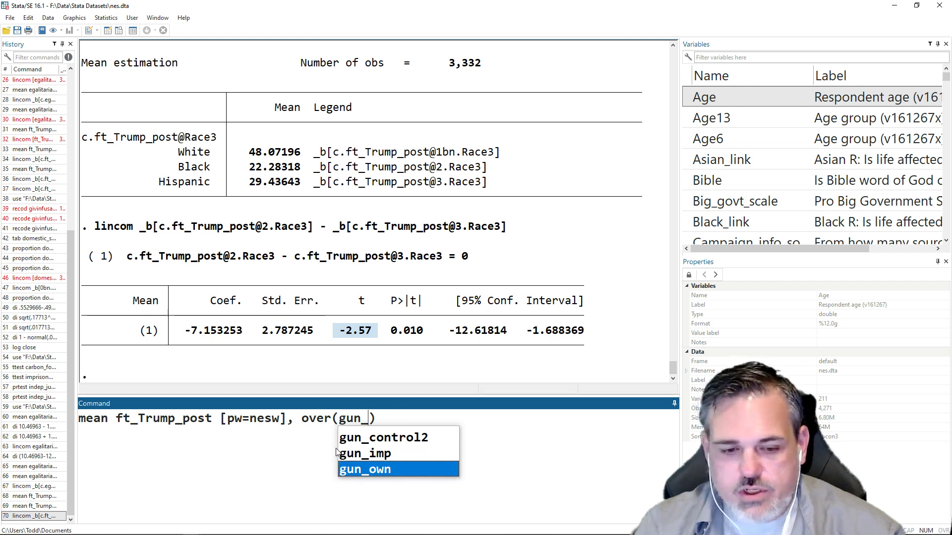
key("Return")
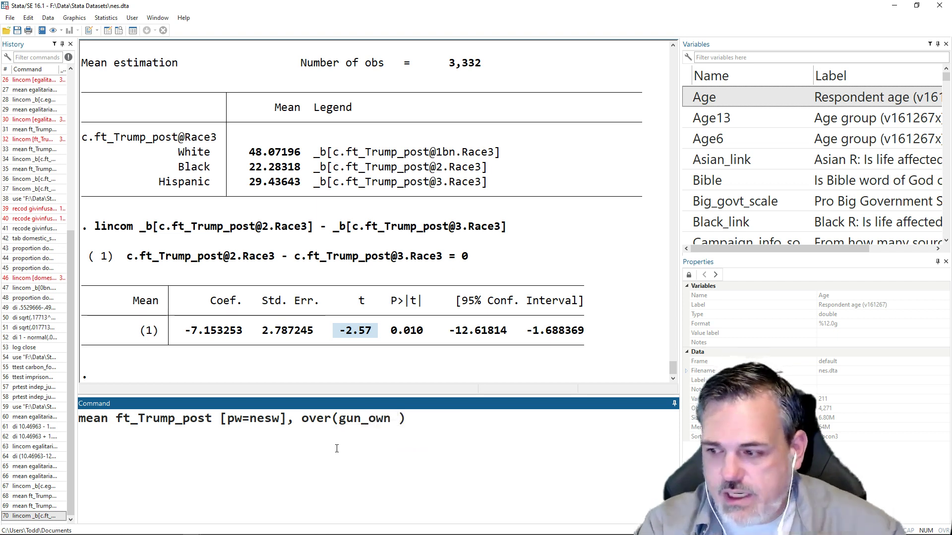
type("Female")
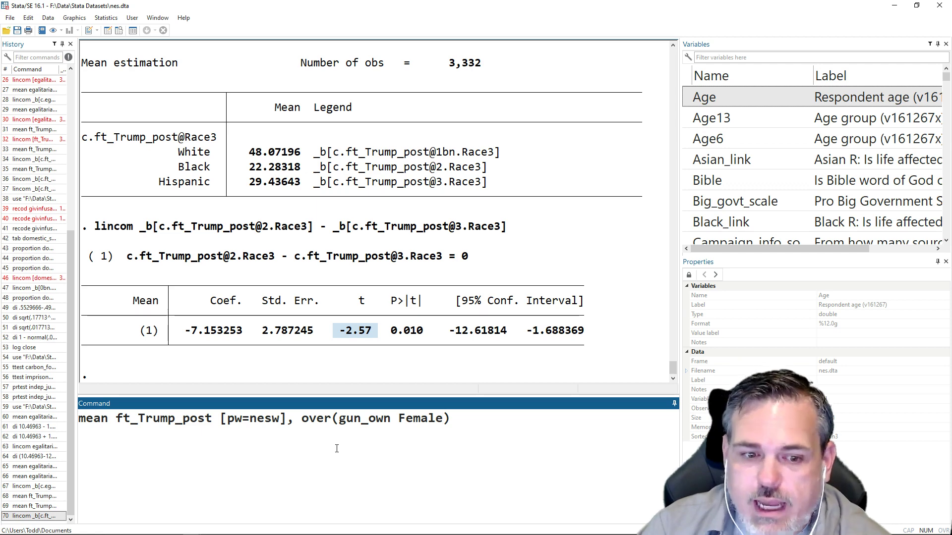
key("Return")
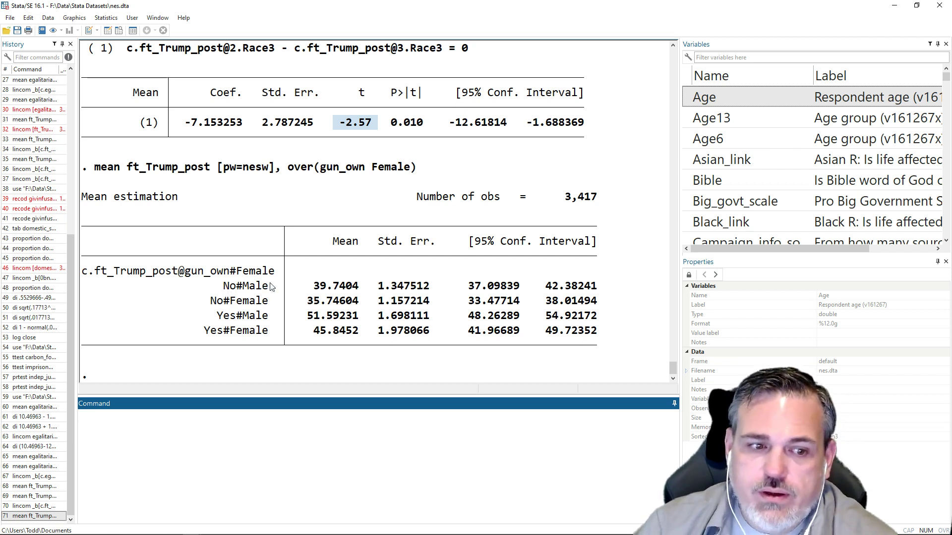
Highlight the gun ownership and gender group labels in the mean table, and clear the highlight.
left_click_drag(265, 290, 211, 304)
left_click_drag(269, 320, 217, 319)
left_click_drag(274, 347, 192, 331)
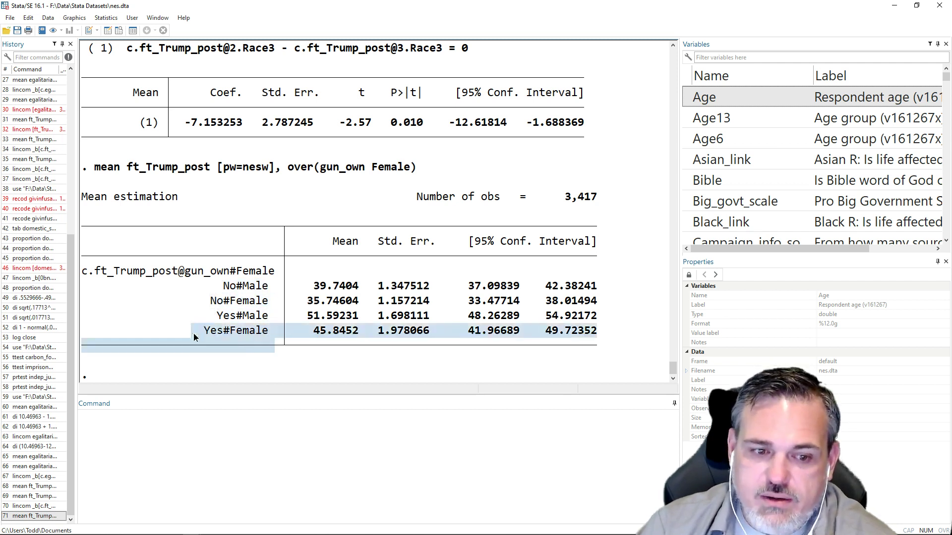
left_click(254, 348)
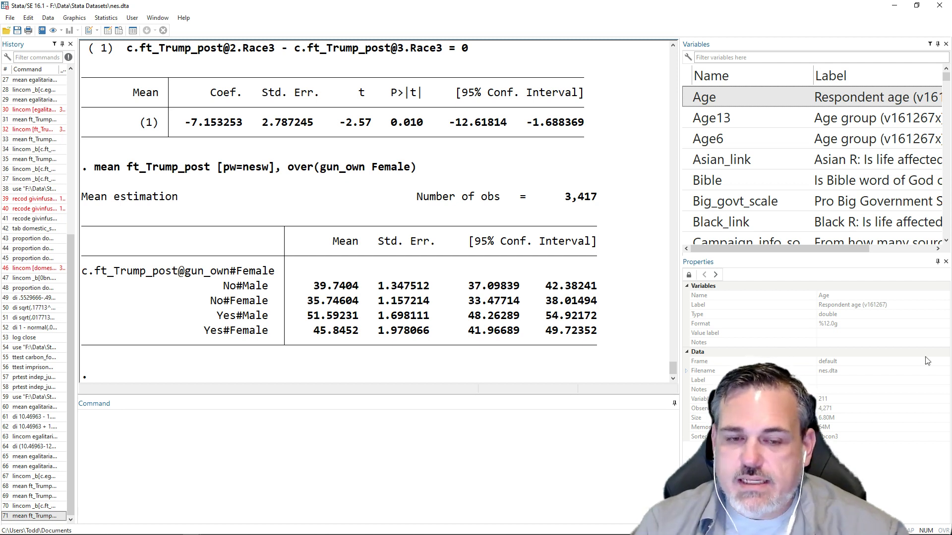
Rerun the weighted ft_Trump_post mean over gun_own and Female with the coeflegend option added.
left_click(370, 458)
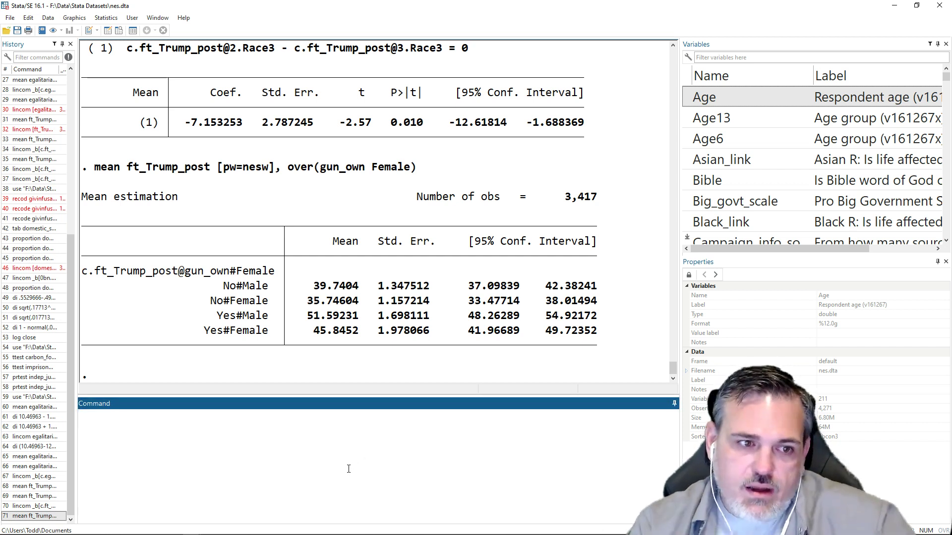
key("Page_Up")
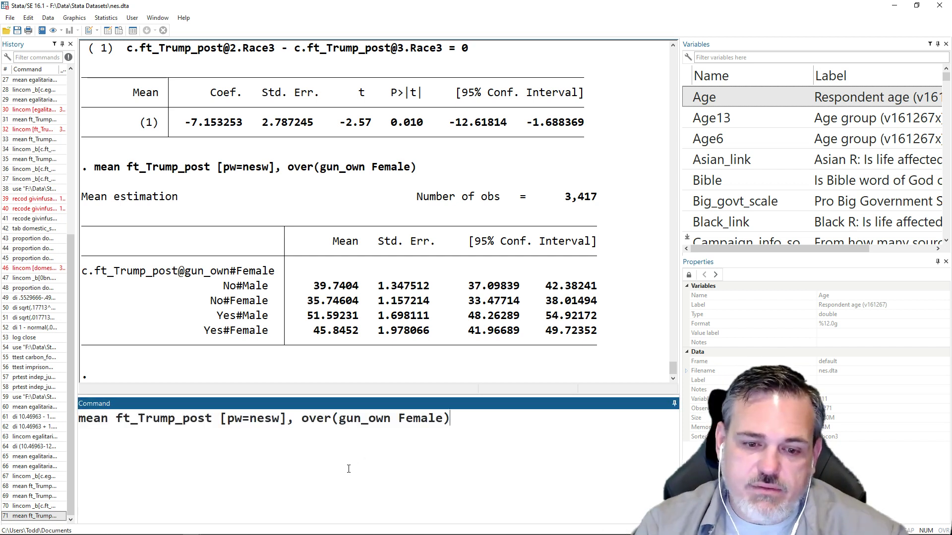
type("coe")
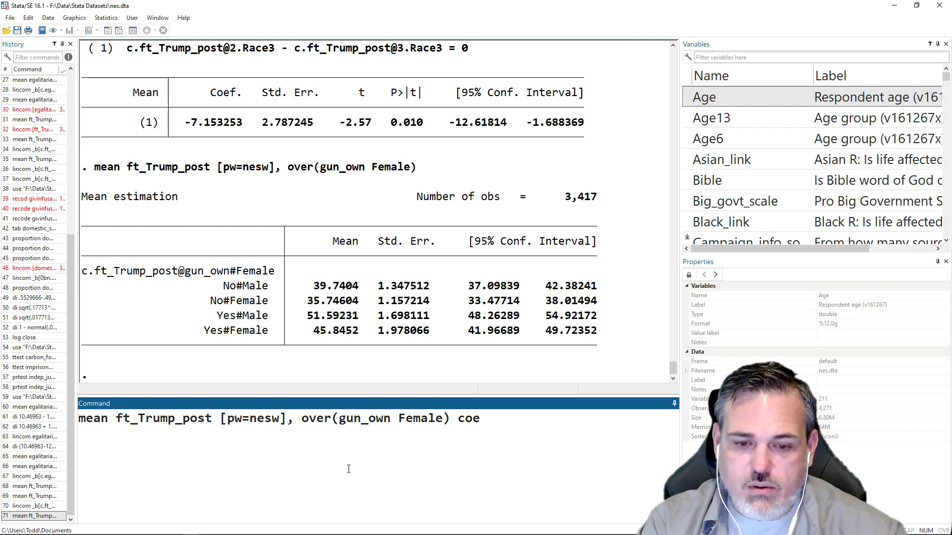
type("flegend")
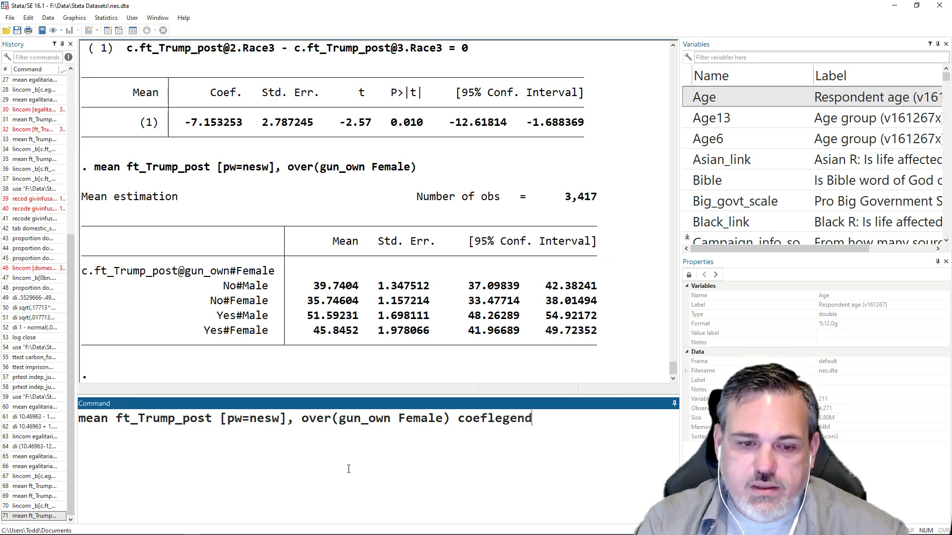
key("Return")
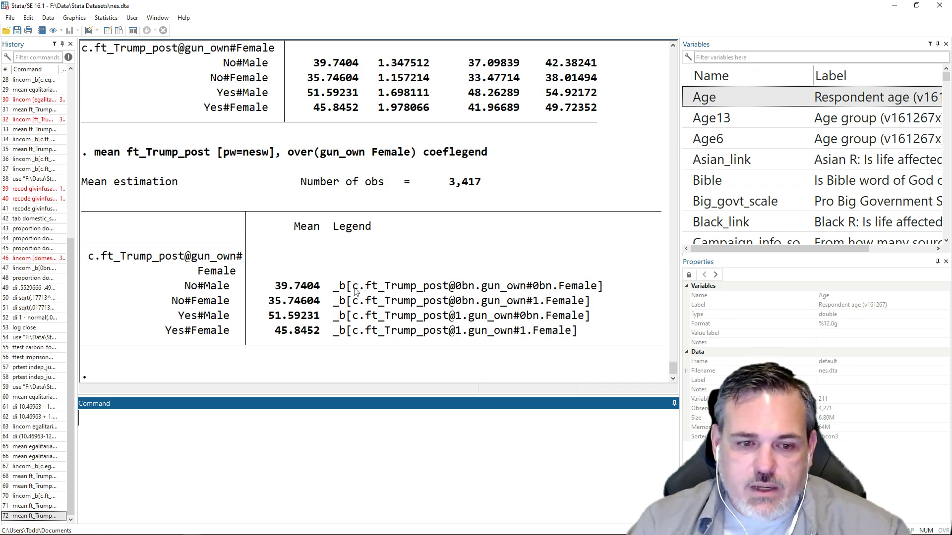
left_click_drag(333, 301, 590, 301)
left_click_drag(333, 331, 590, 328)
left_click(289, 461)
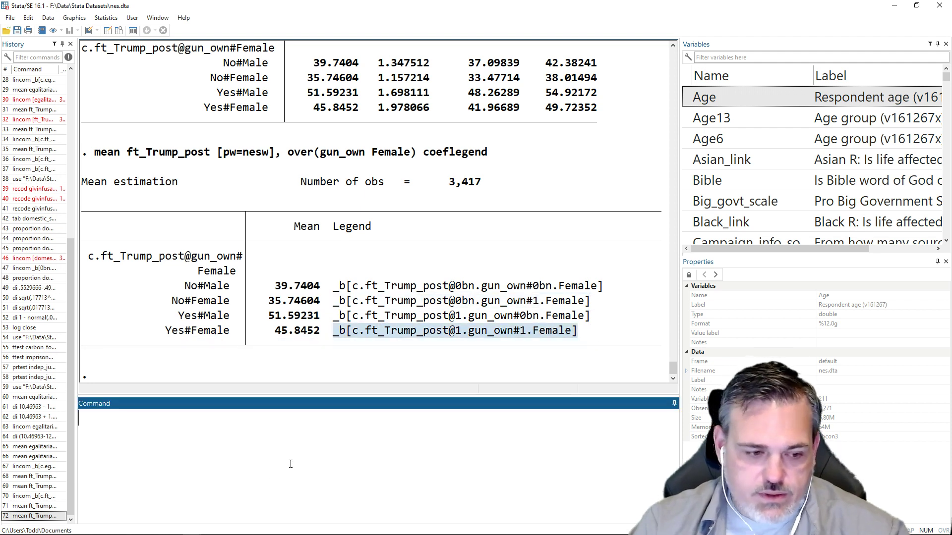
type("lincom")
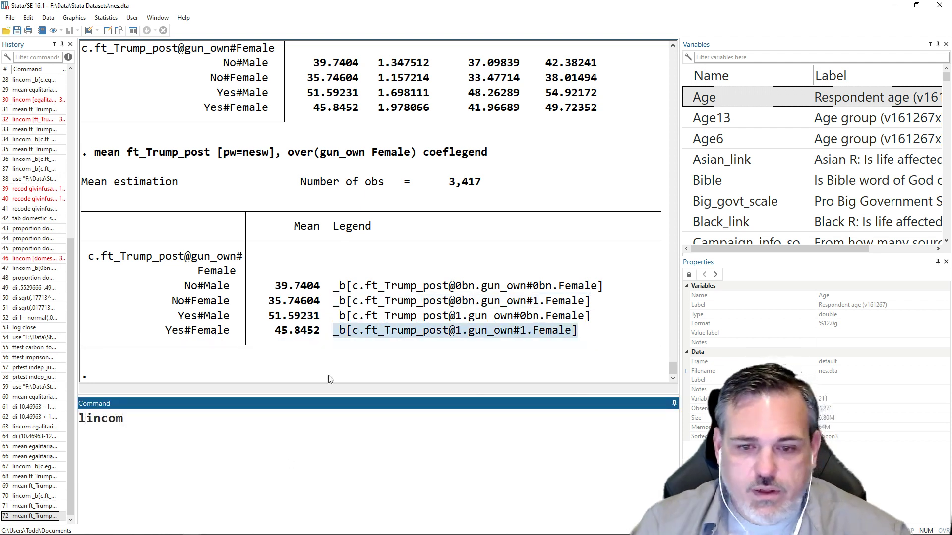
left_click_drag(605, 304, 333, 301)
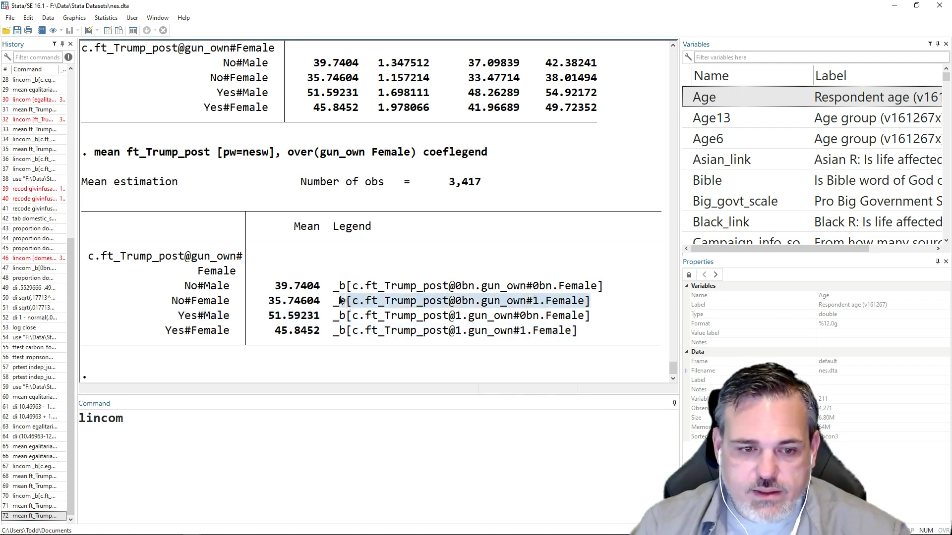
left_click(215, 455)
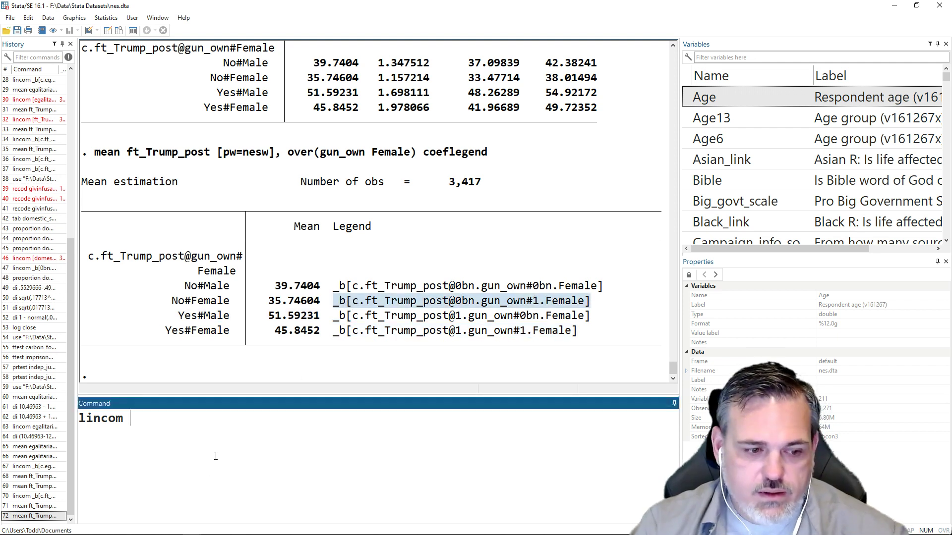
key("ctrl+v")
type("-")
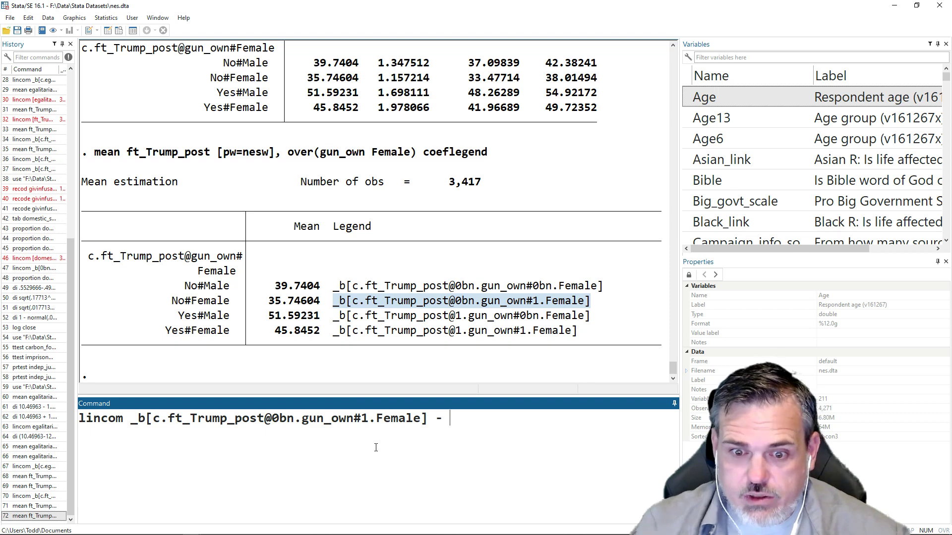
left_click_drag(591, 333, 328, 332)
key("ctrl+c")
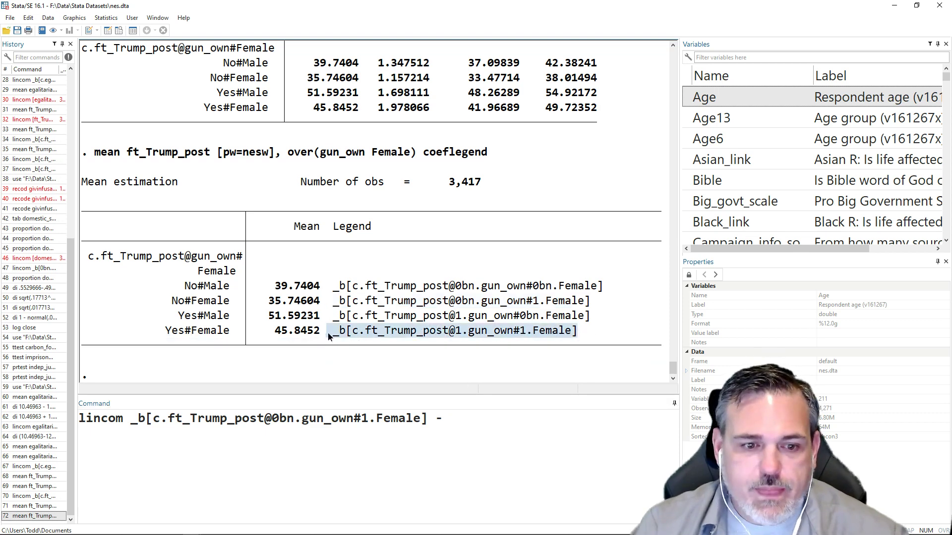
left_click(521, 433)
key("ctrl+v")
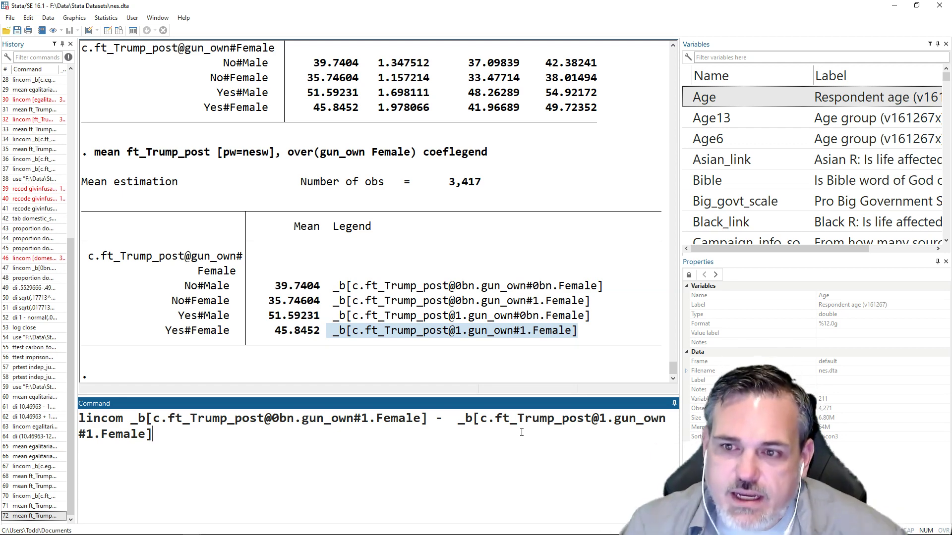
key("Return")
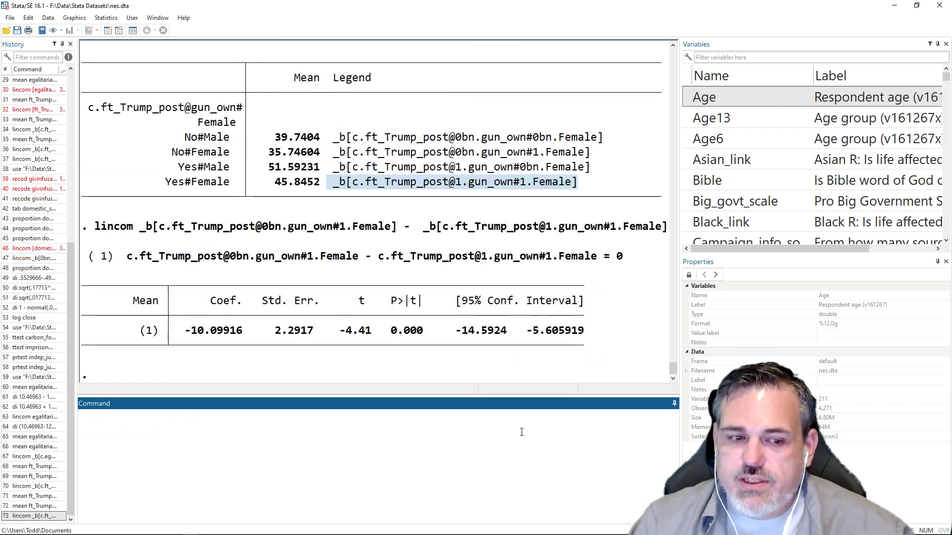
Highlight the p-value of the gun ownership test, followed by the No#Female mean in the earlier gun_own by Female table.
double_click(410, 337)
left_click_drag(410, 336, 394, 336)
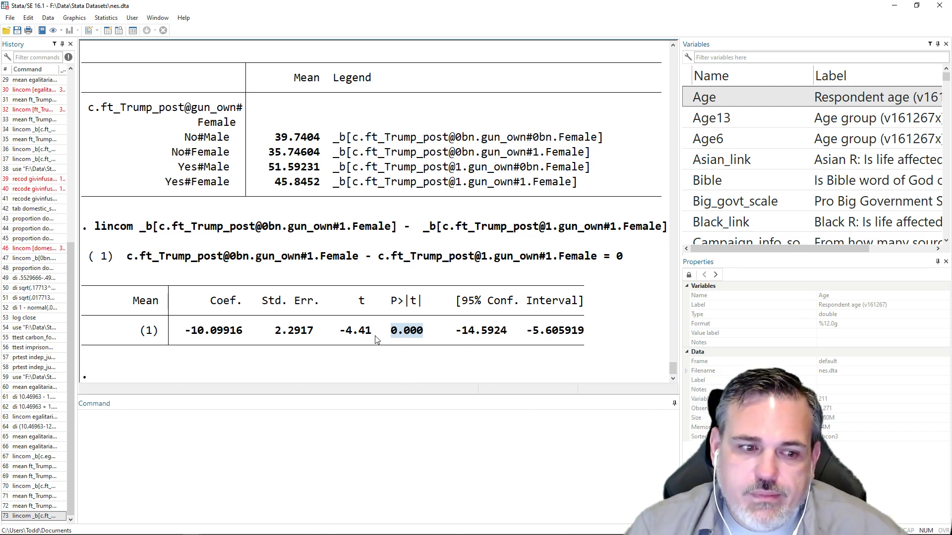
scroll(377, 340, "up", 4)
scroll(377, 337, "up", 1)
scroll(378, 322, "up", 2)
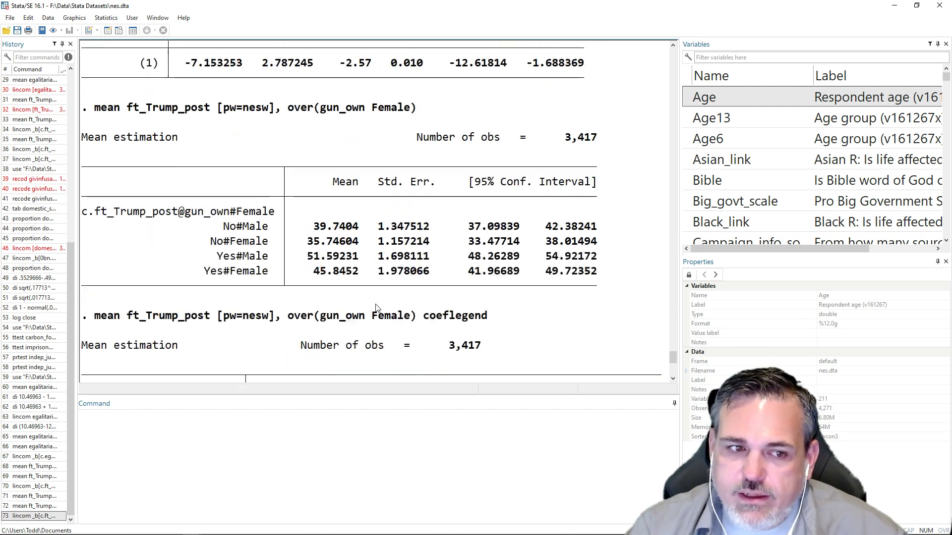
double_click(354, 242)
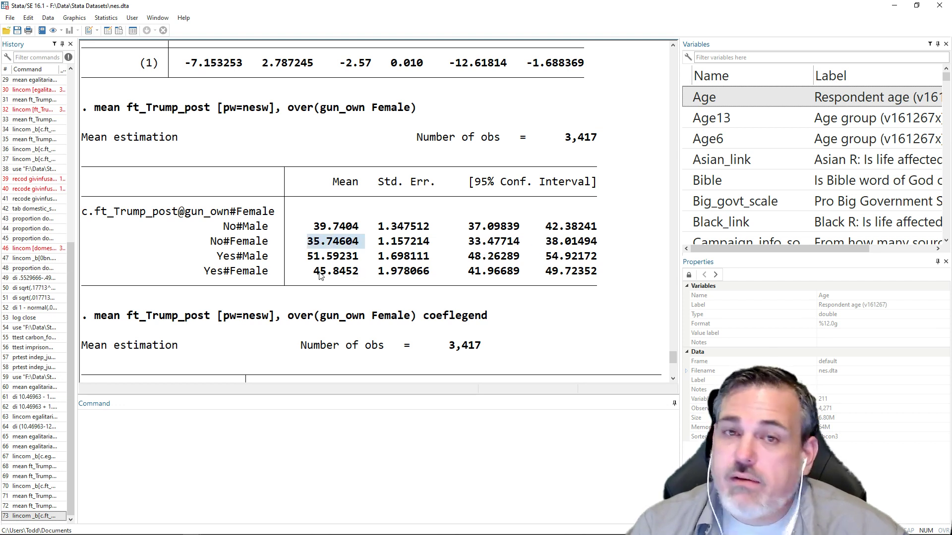
Highlight the t statistic and p-value of the lincom test comparing No#Female and Yes#Female.
scroll(350, 289, "down", 7)
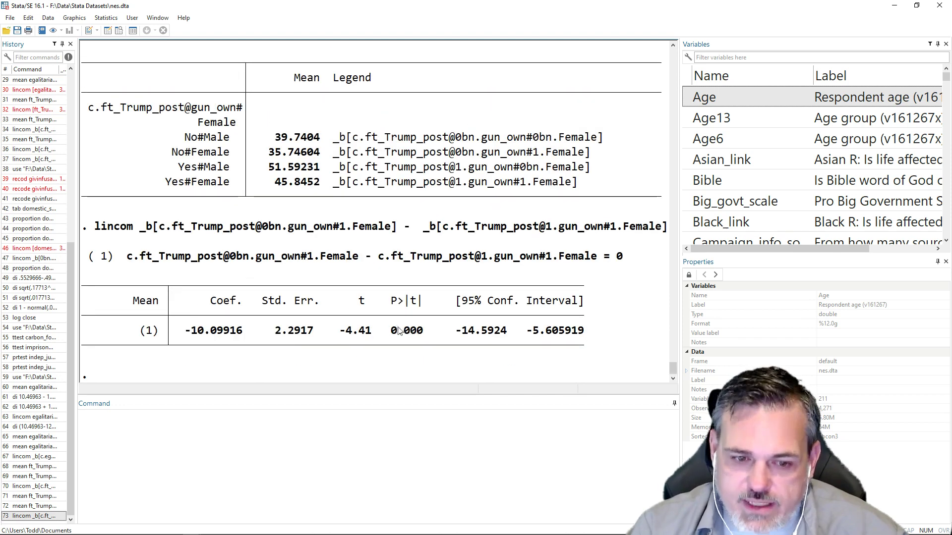
left_click_drag(376, 332, 353, 335)
left_click_drag(423, 331, 392, 334)
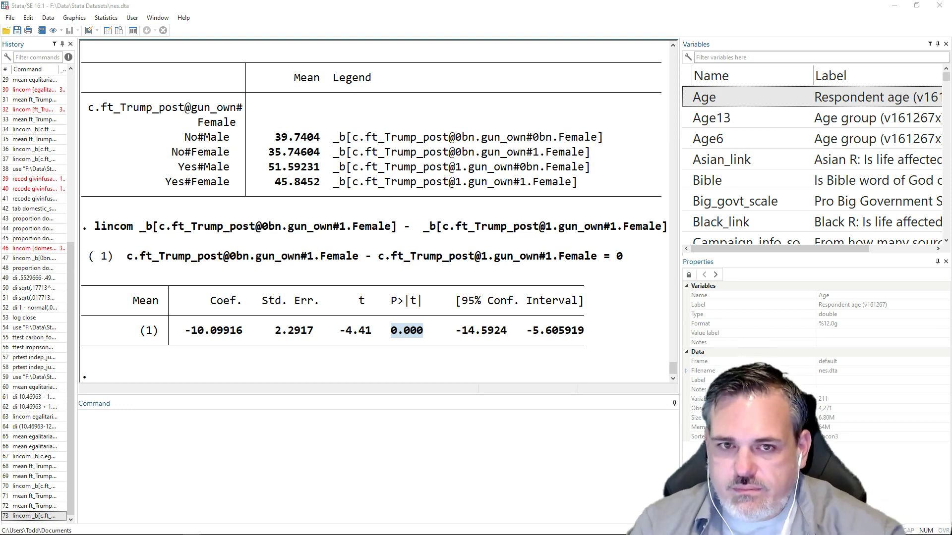
Open the gss.dta dataset from the Stata Datasets folder.
left_click(10, 18)
left_click(28, 29)
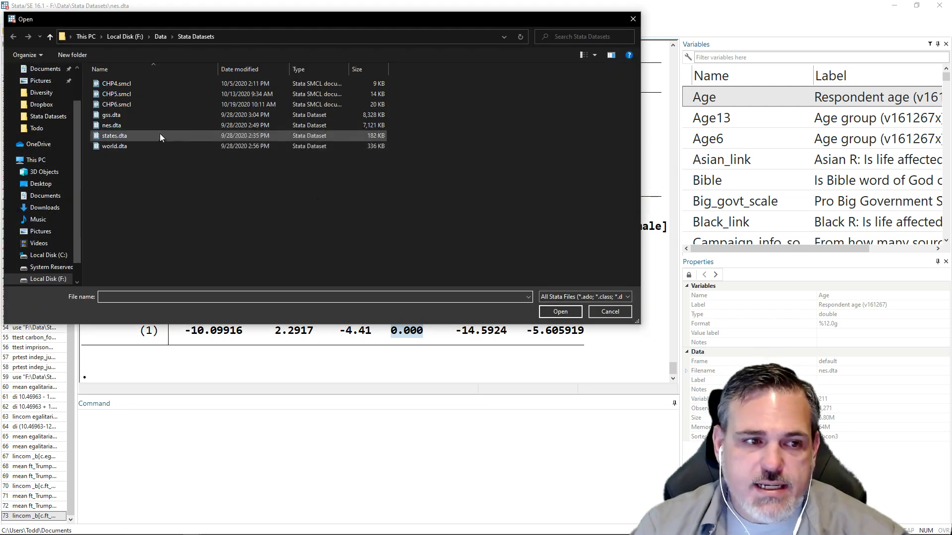
left_click(124, 115)
left_click(570, 316)
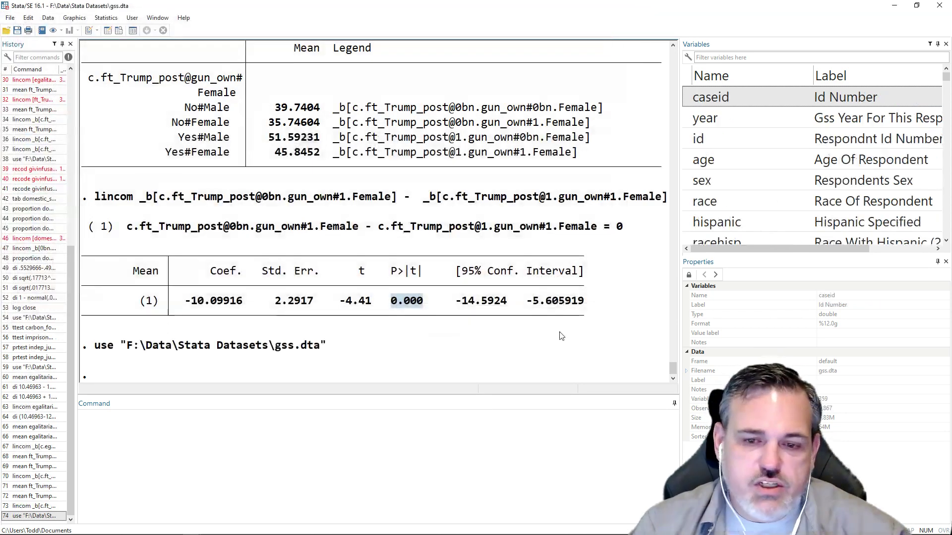
Recode givinfusa into a new variable domestic_spying, with 1/2 as 1 "Support", 3/4 as 0 "Oppose" and missing kept missing.
left_click(378, 450)
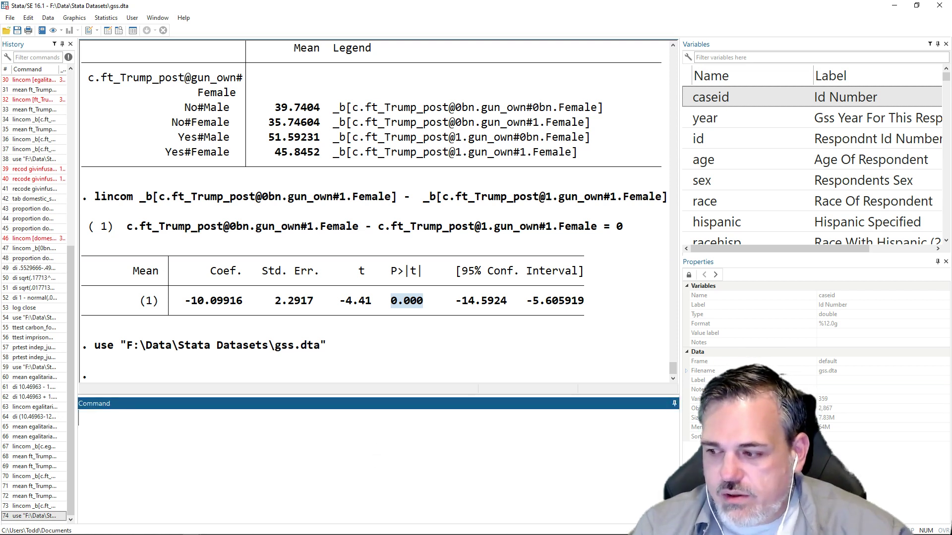
key("alt+Tab")
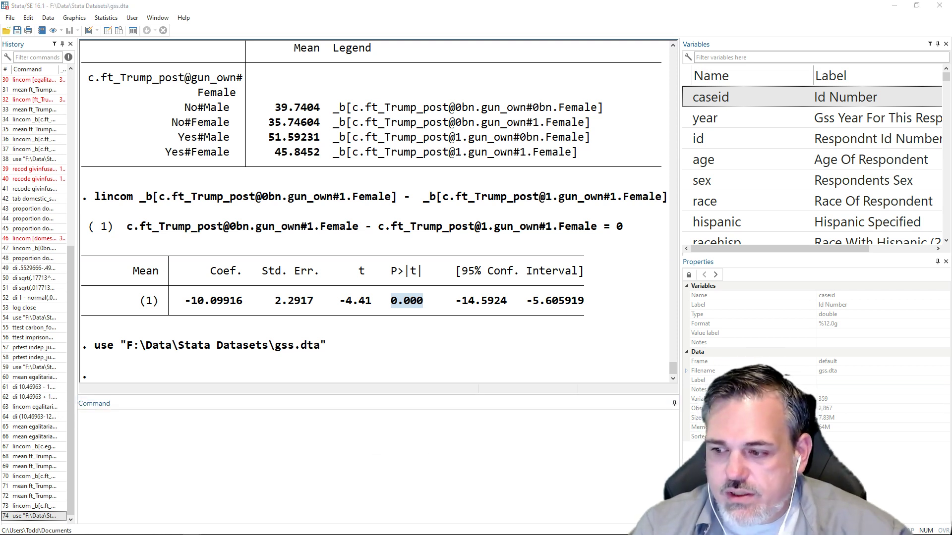
left_click(230, 445)
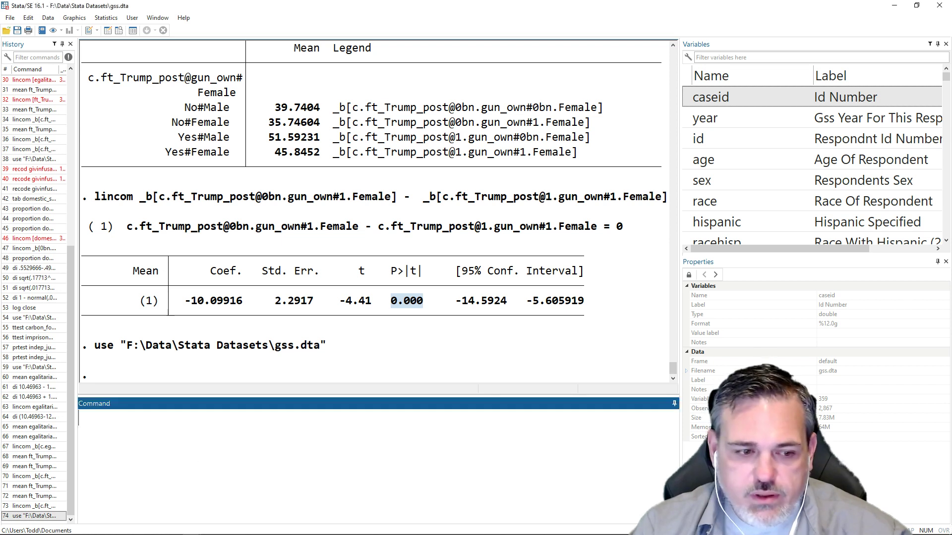
type("recode givinfusa (1/2=1 \"Support\") (3/4=0 \"Oppose\") (.=.), gen(domestic_spying)")
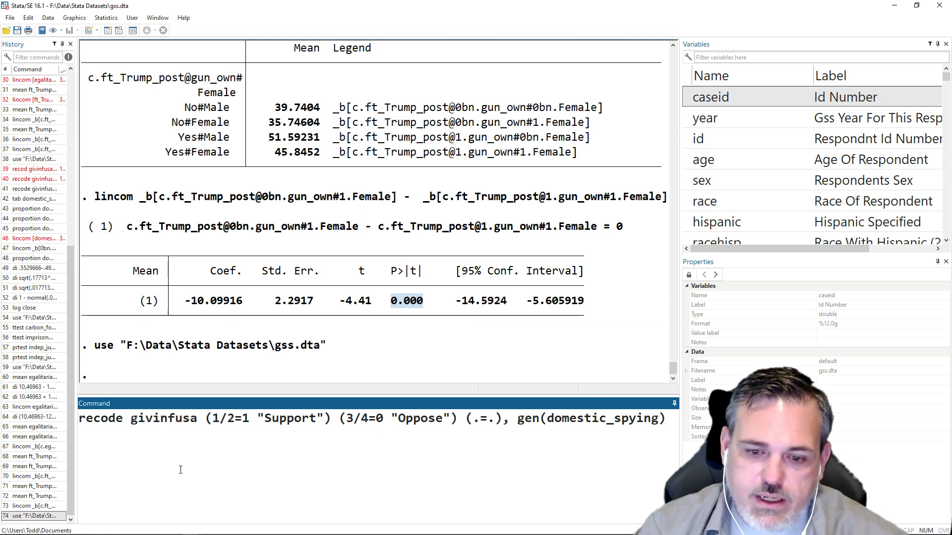
key("Return")
Try to tabulate domestic_spying with the analytic weight [aw=nesw].
type("tab domestic_spying")
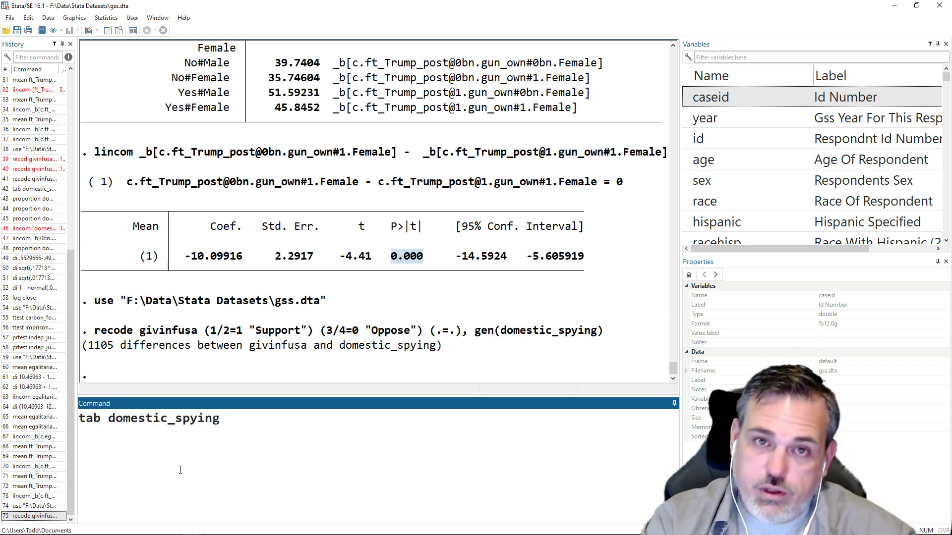
type("[aw=nesw]")
key("Return")
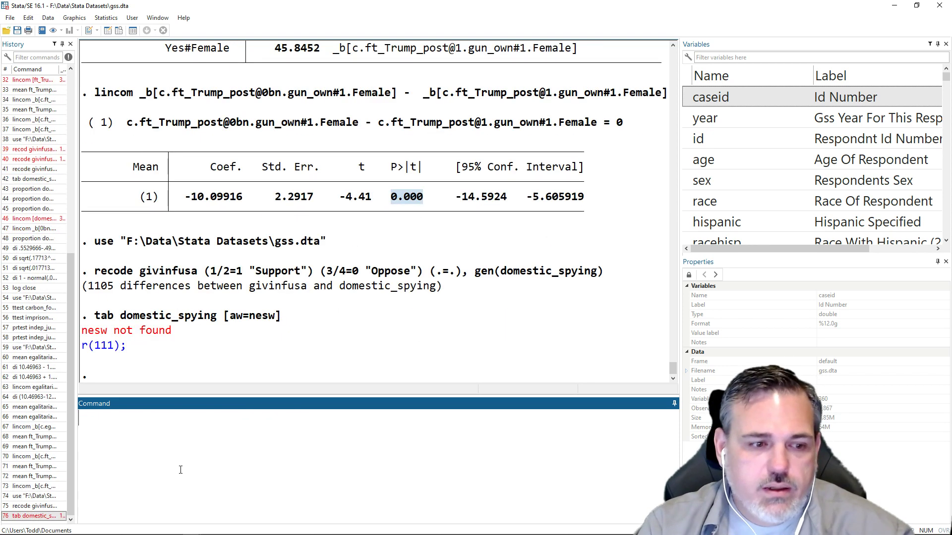
Change the weight variable to wtss and run the domestic_spying tabulation with [aw=wtss].
key("Page_Up")
key("Left")
key("BackSpace")
key("BackSpace")
key("BackSpace")
key("BackSpace")
type("wtss")
key("Return")
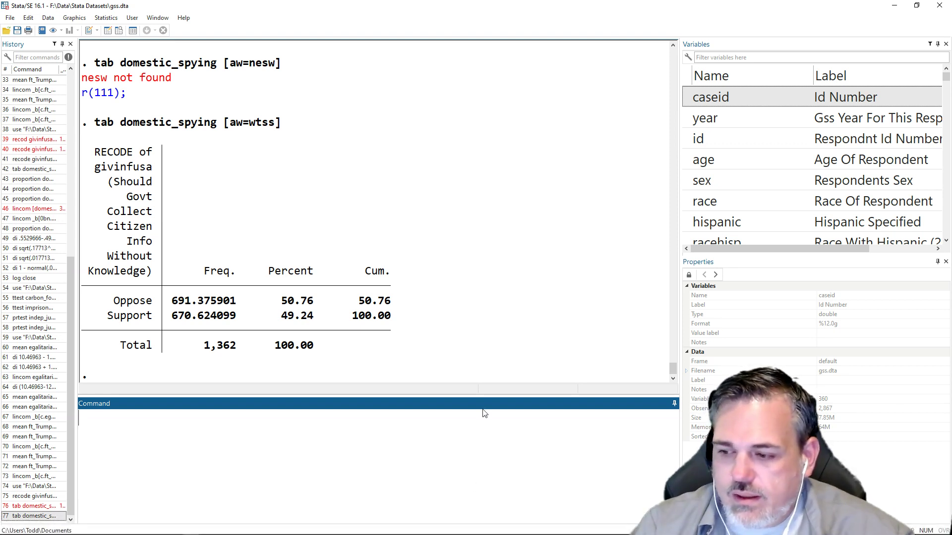
Try to estimate the proportions of domestic_spying with the analytic weight [aw=wtss].
type("proportion")
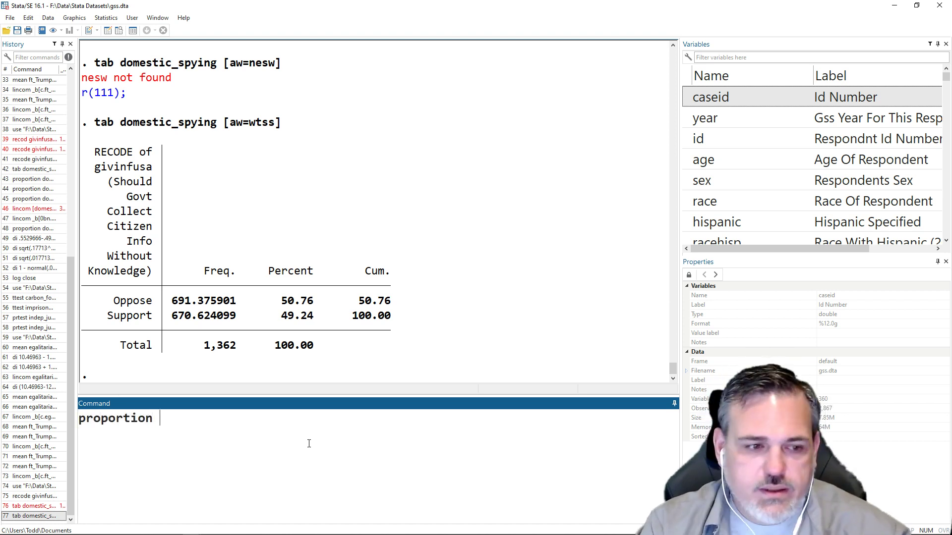
key("Page_Up")
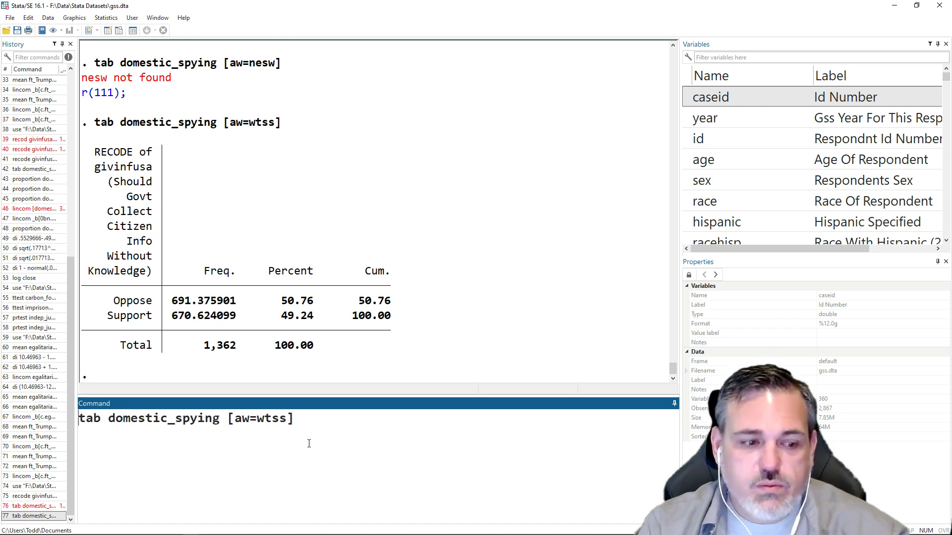
key("Delete")
key("Delete")
key("Delete")
type("proportion")
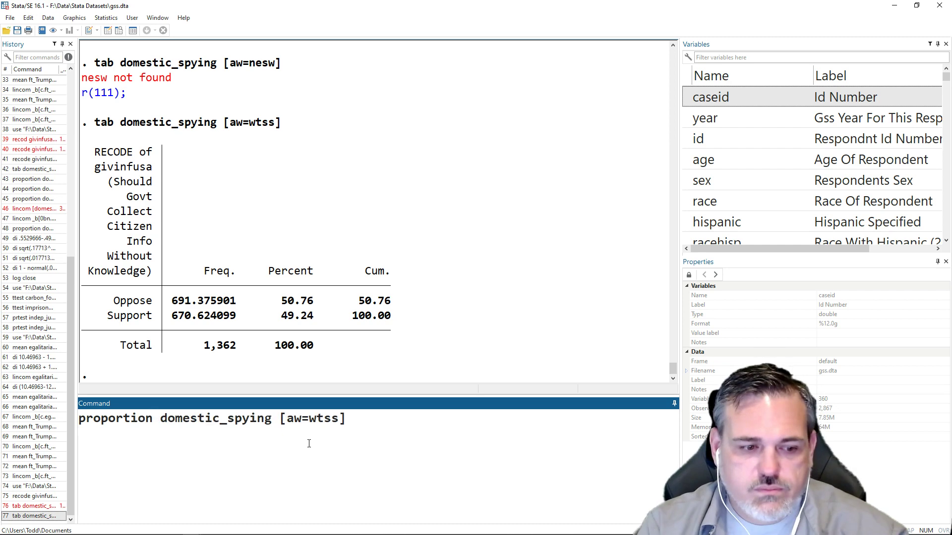
key("Return")
Run the domestic_spying proportion command with the probability weight [pw=wtss] and highlight the Oppose proportion.
key("Page_Up")
key("Left")
key("Left")
key("Left")
key("Left")
key("Left")
key("Left")
key("Left")
key("BackSpace")
type("p")
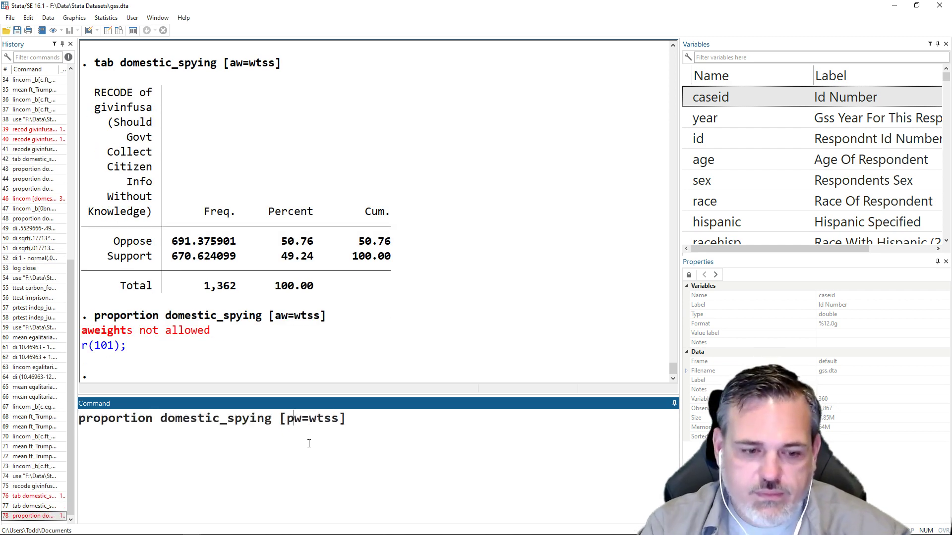
key("Return")
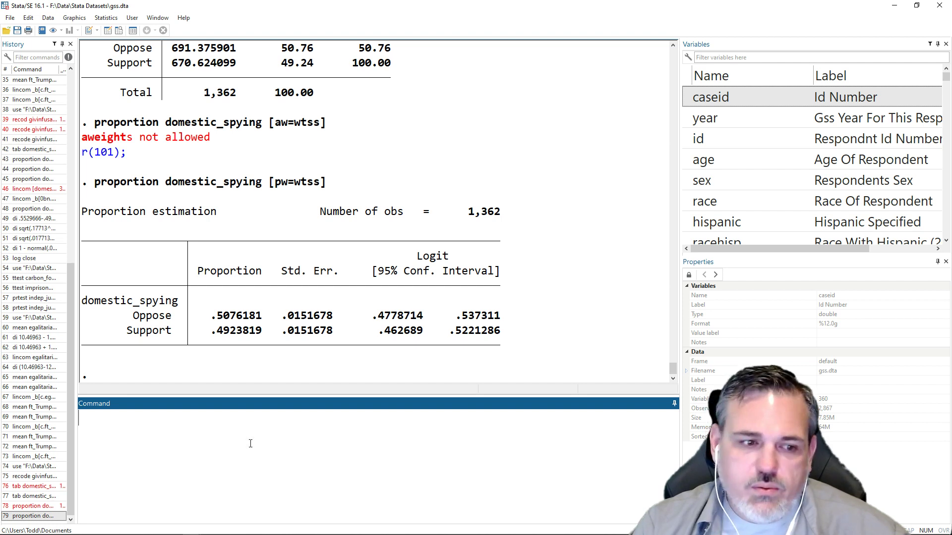
left_click_drag(271, 318, 215, 320)
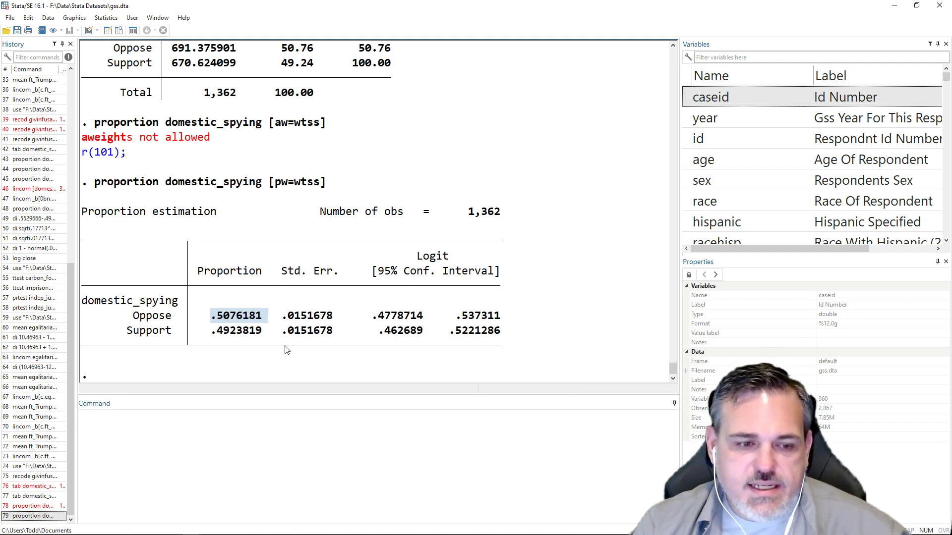
Rerun the weighted domestic_spying proportion command with the coeflegend option added.
left_click(281, 486)
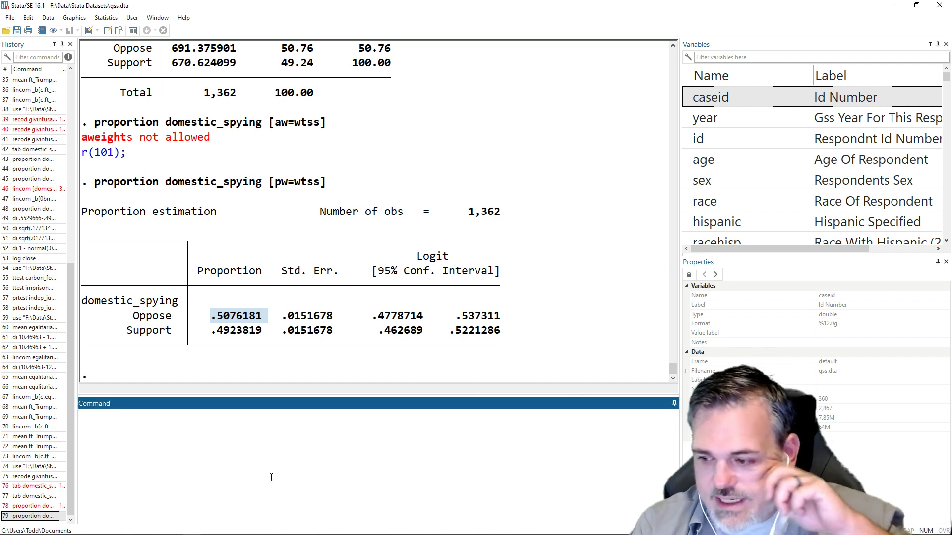
key("Page_Up")
type(", coe")
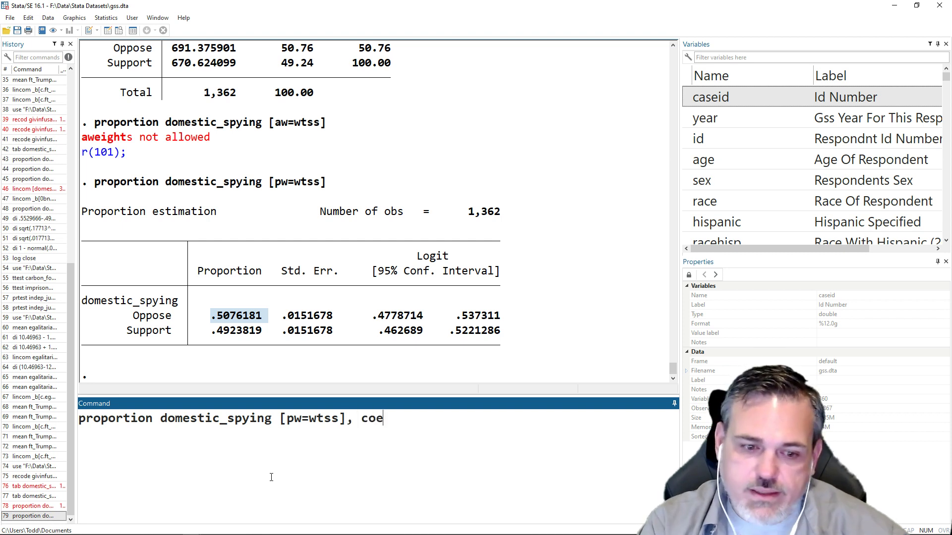
type("flend")
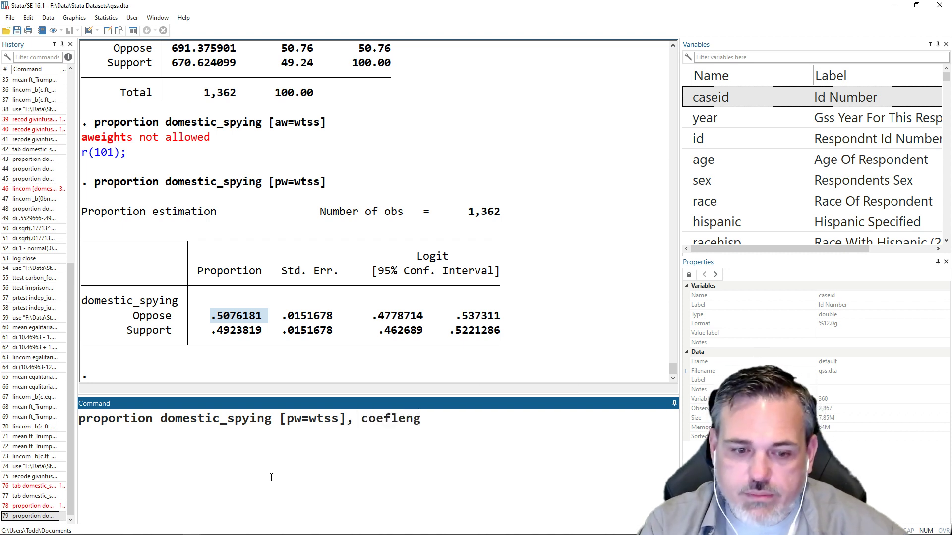
key("BackSpace")
key("BackSpace")
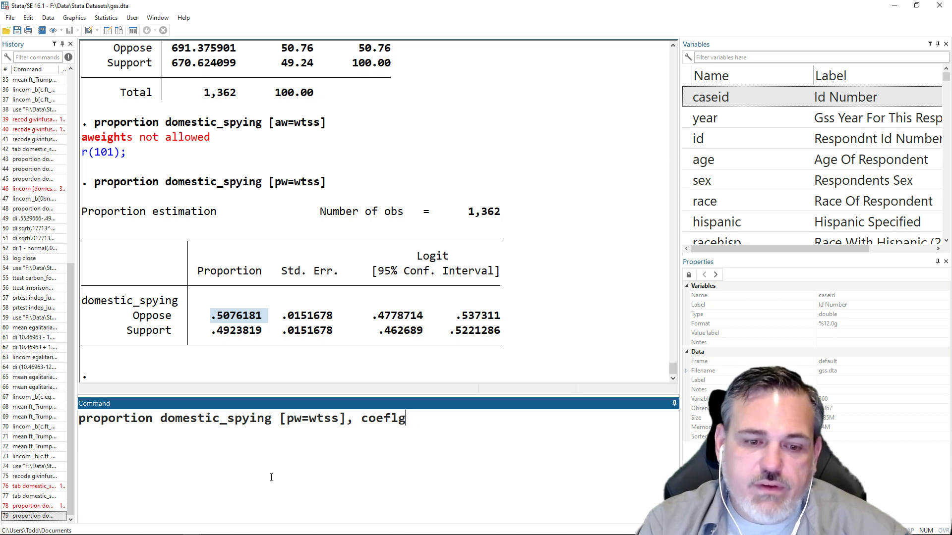
type("gend")
key("Return")
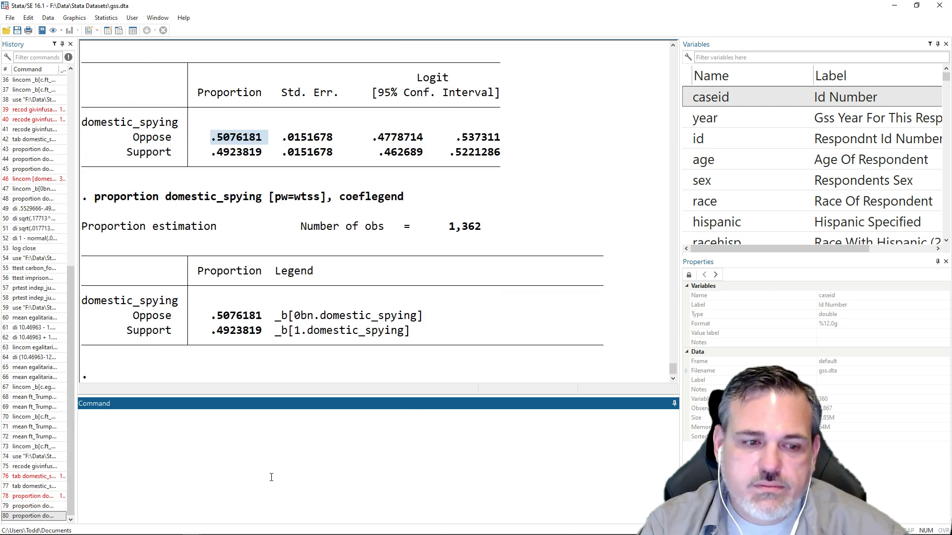
Test the Oppose proportion against one half by running lincom _b[0bn.domestic_spying] - .5.
key("Page_Up")
key("Page_Up")
key("Escape")
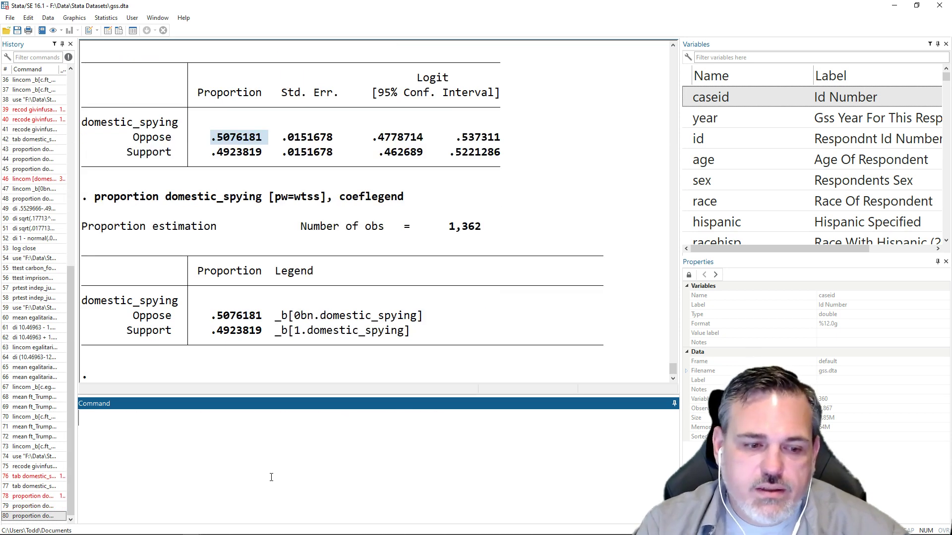
type("linco")
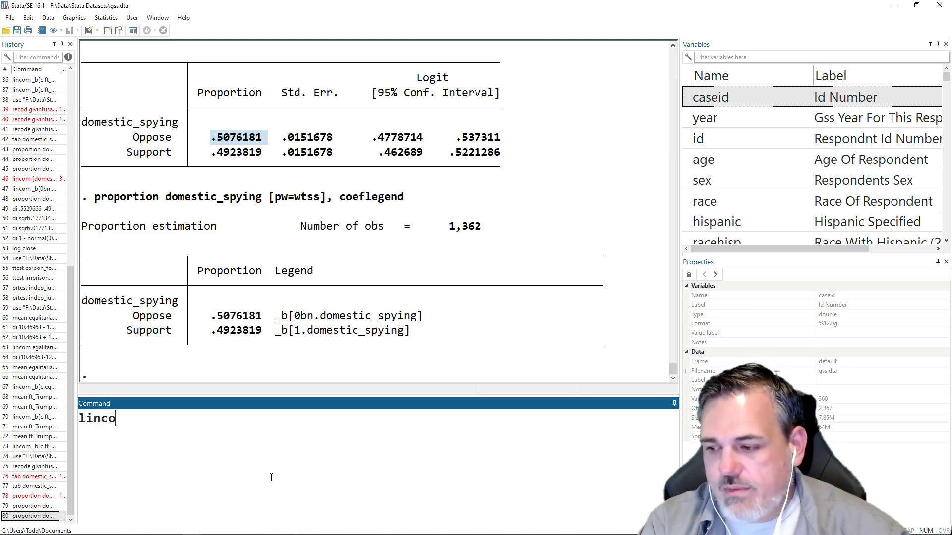
type("m")
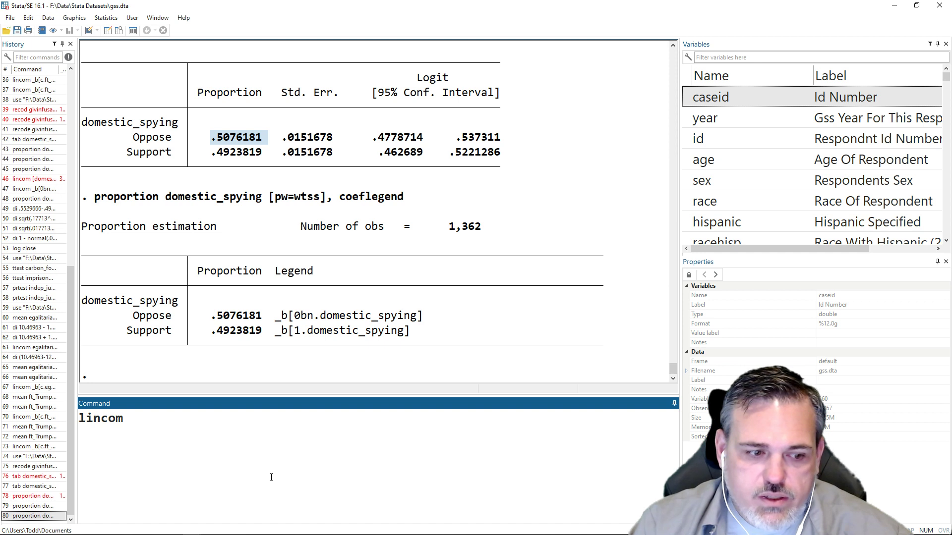
left_click_drag(422, 315, 277, 321)
right_click(278, 322)
left_click(302, 323)
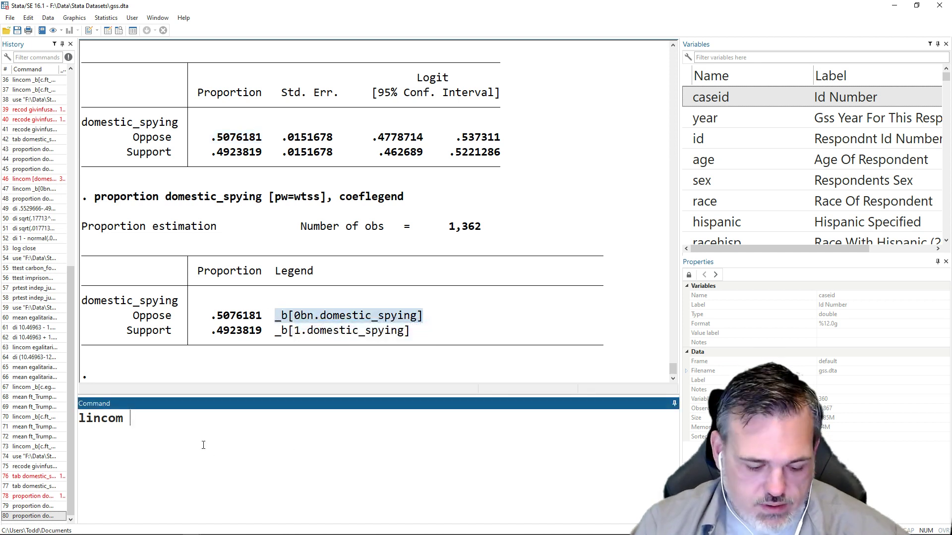
key("ctrl+v")
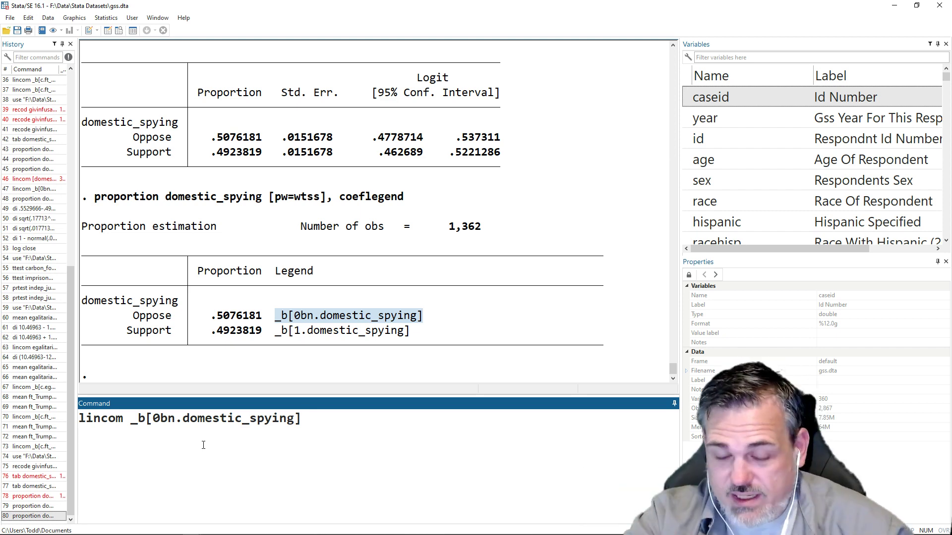
type("-")
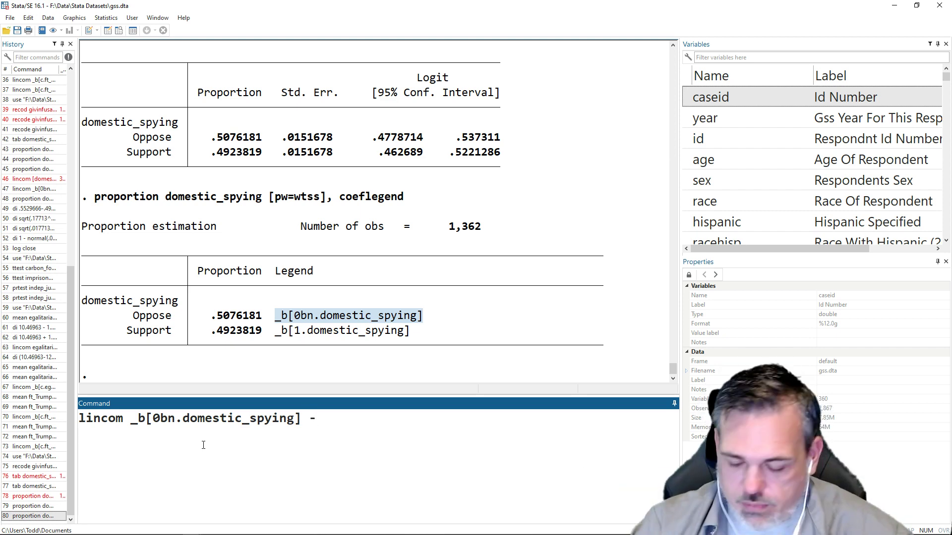
type(" .5")
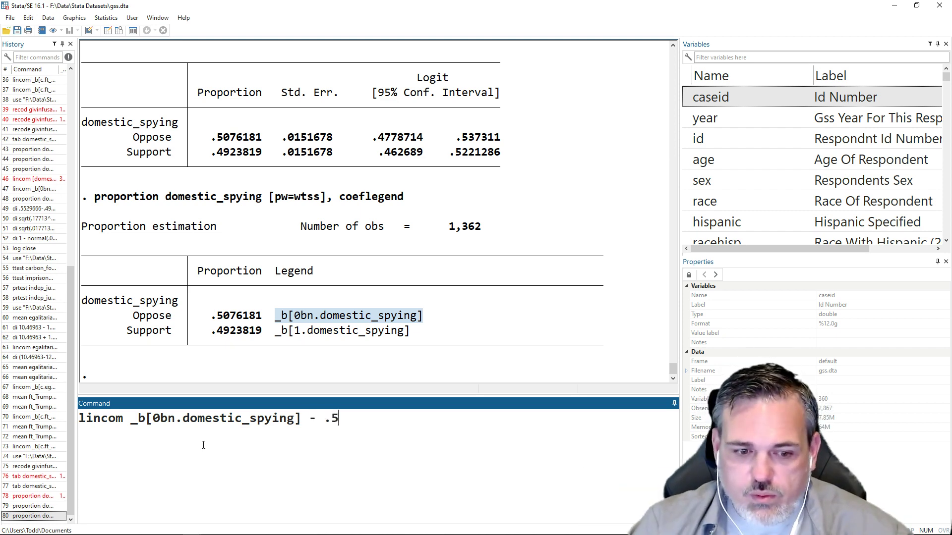
key("Return")
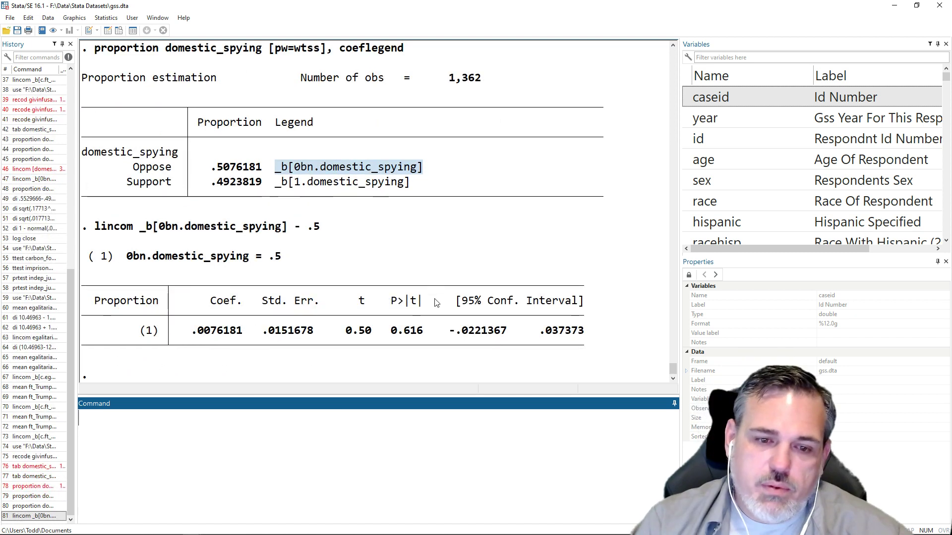
Highlight the lincom result up to its p-value and review the confidence intervals in the earlier domestic_spying proportion table.
left_click_drag(428, 331, 398, 318)
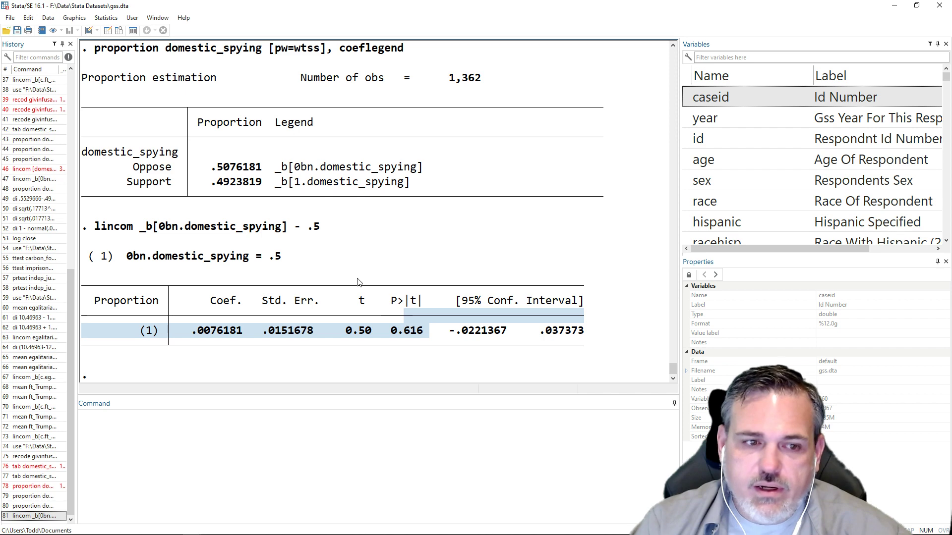
scroll(319, 209, "up", 4)
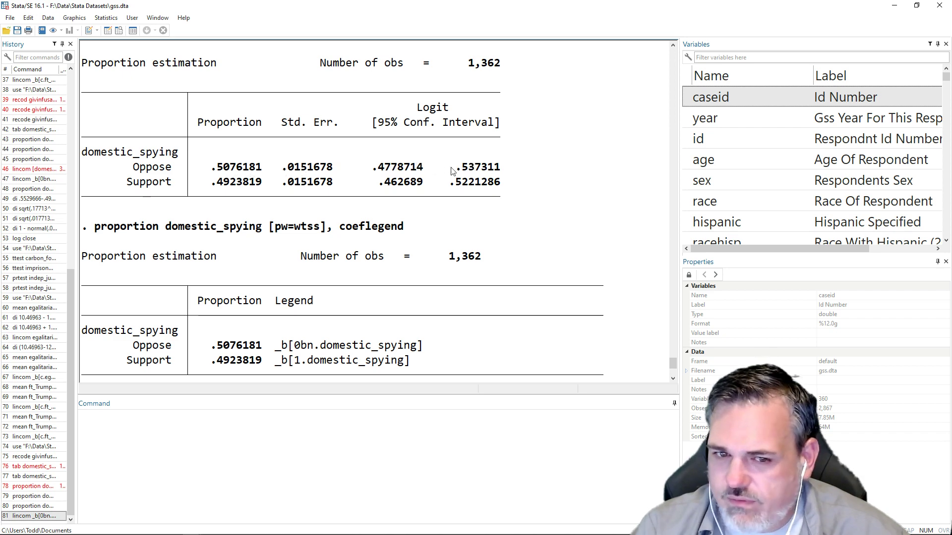
scroll(406, 338, "down", 4)
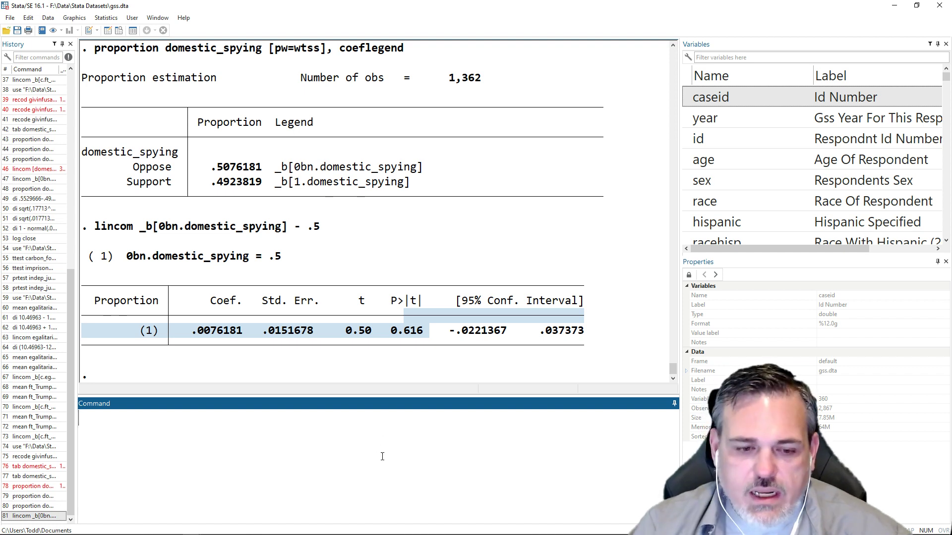
Rerun the weighted domestic_spying proportion command with the over(race) option in place of coeflegend.
key("Page_Up")
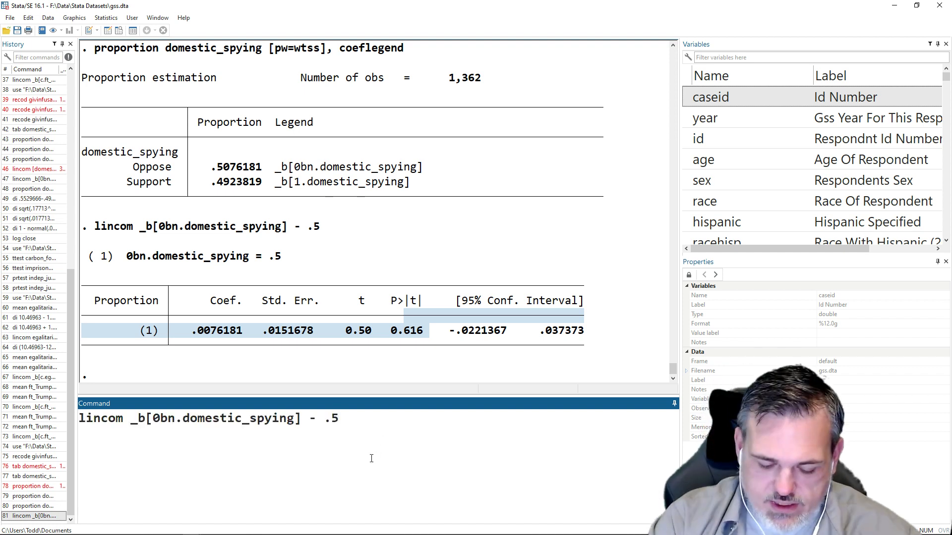
key("Page_Up")
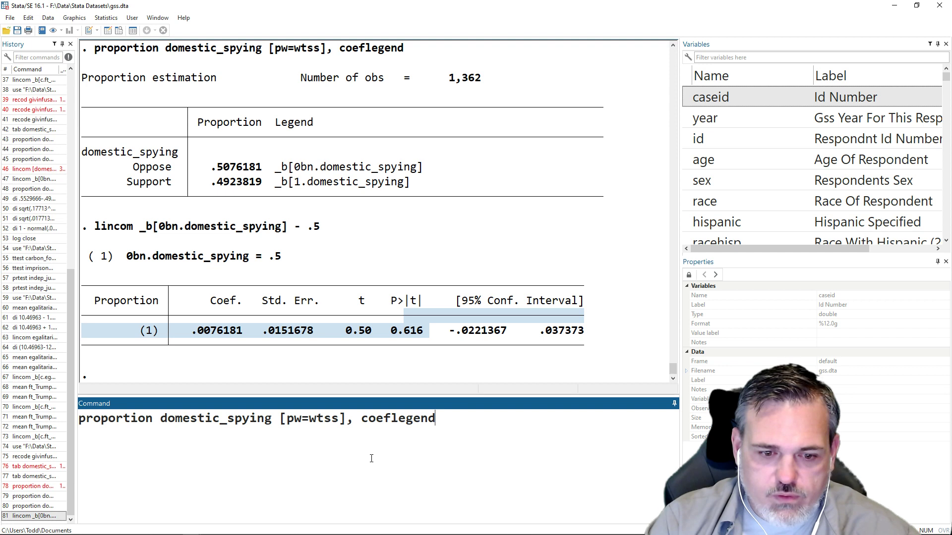
key("shift+Left")
key("shift+Left")
key("shift+Left")
key("shift+Left")
key("shift+Left")
key("shift+Left")
key("shift+Left")
key("shift+Left")
key("shift+Left")
key("shift+Left")
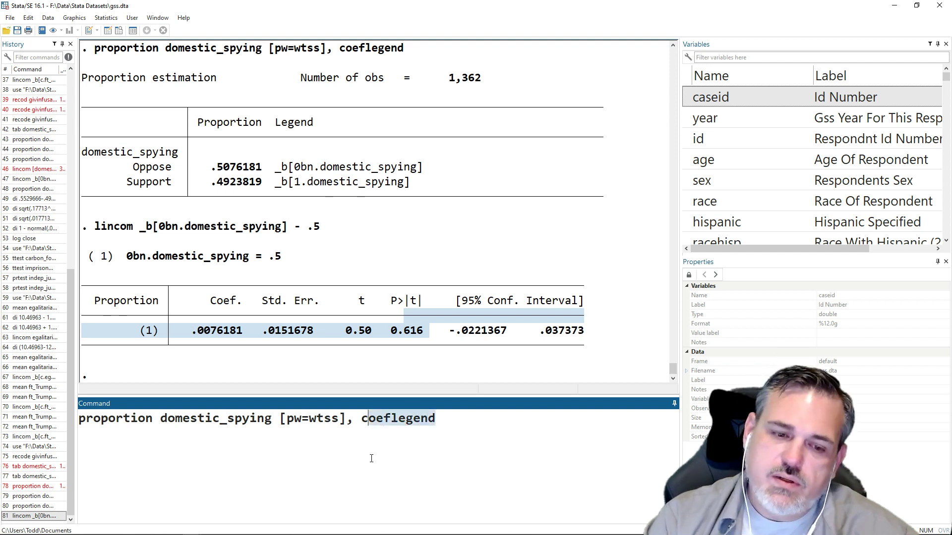
type("o")
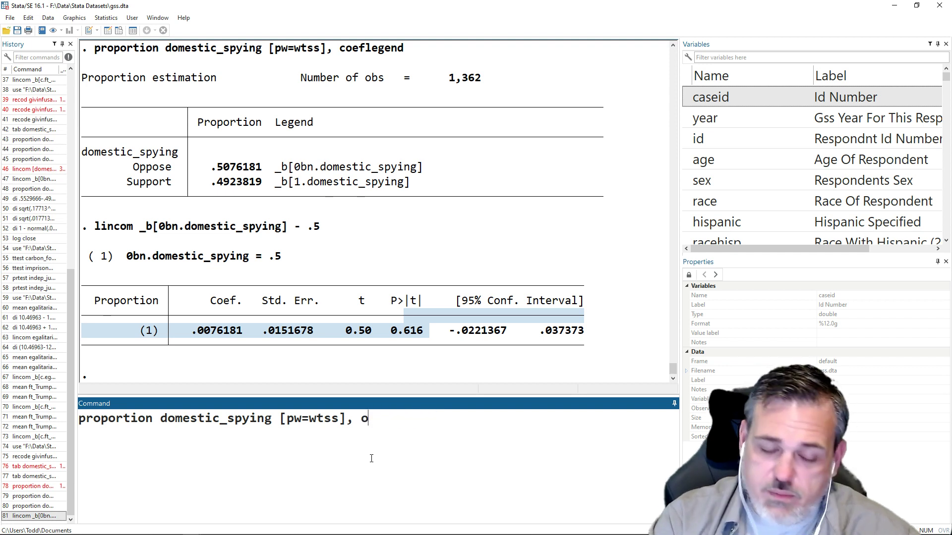
type("ver(r")
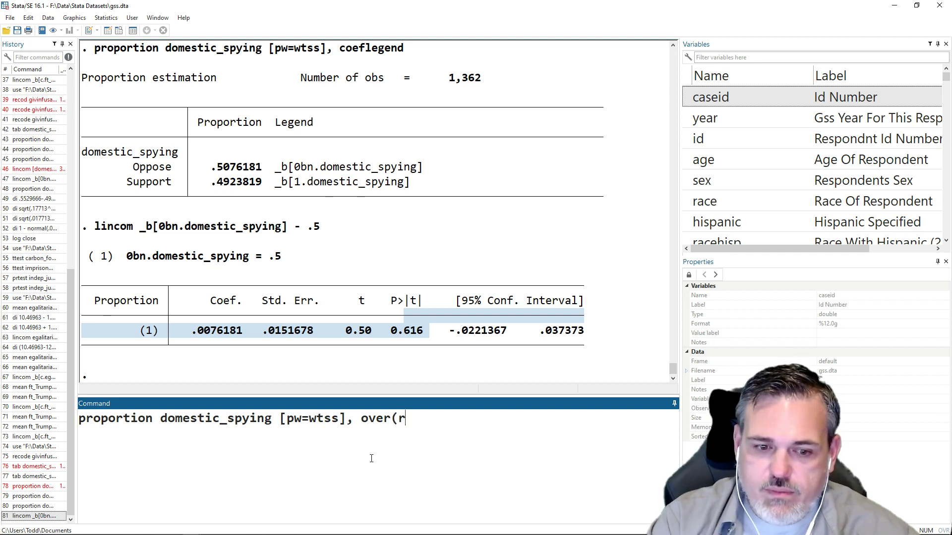
key("Down")
key("Down")
key("Down")
key("Down")
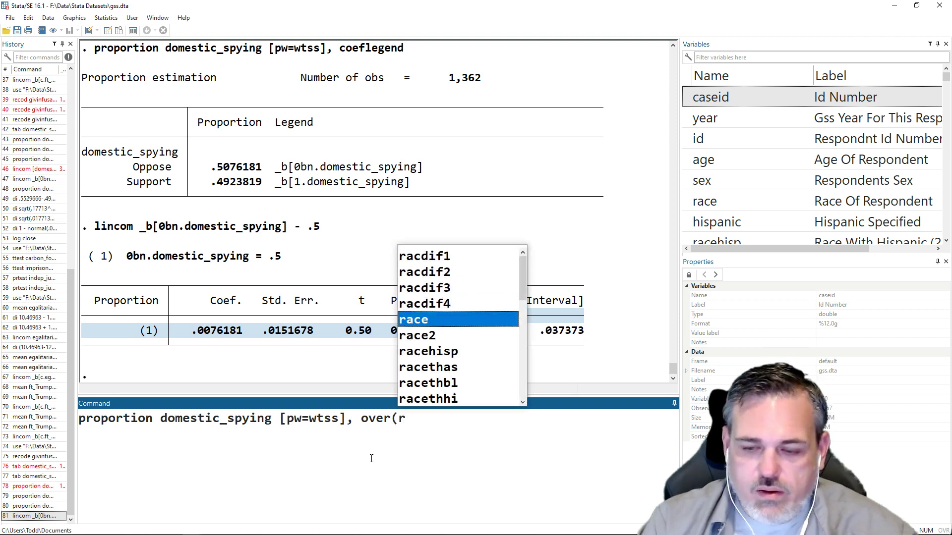
key("Return")
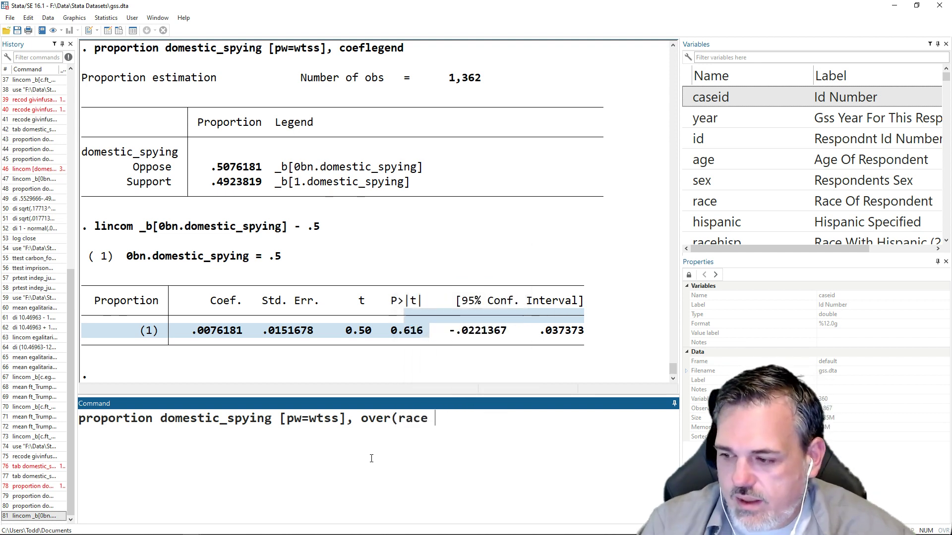
key("BackSpace")
type(")")
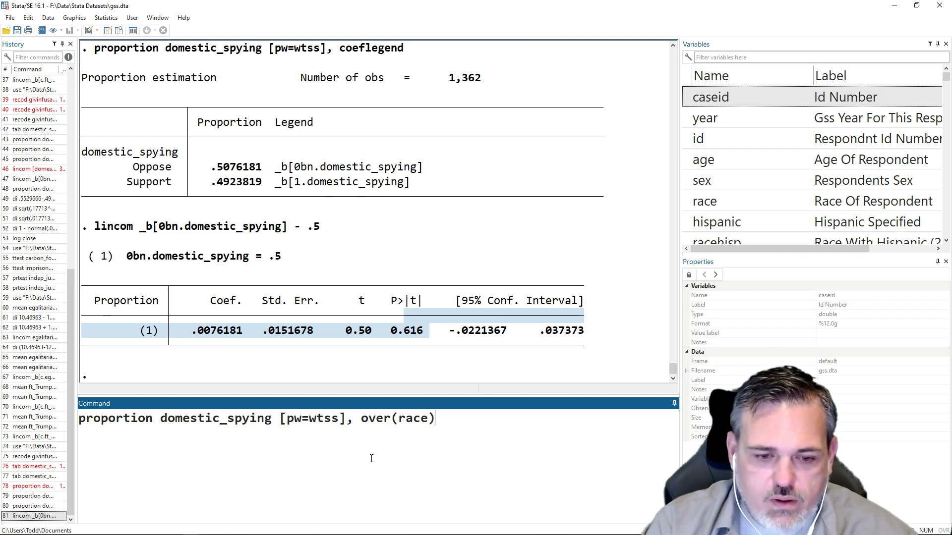
key("Return")
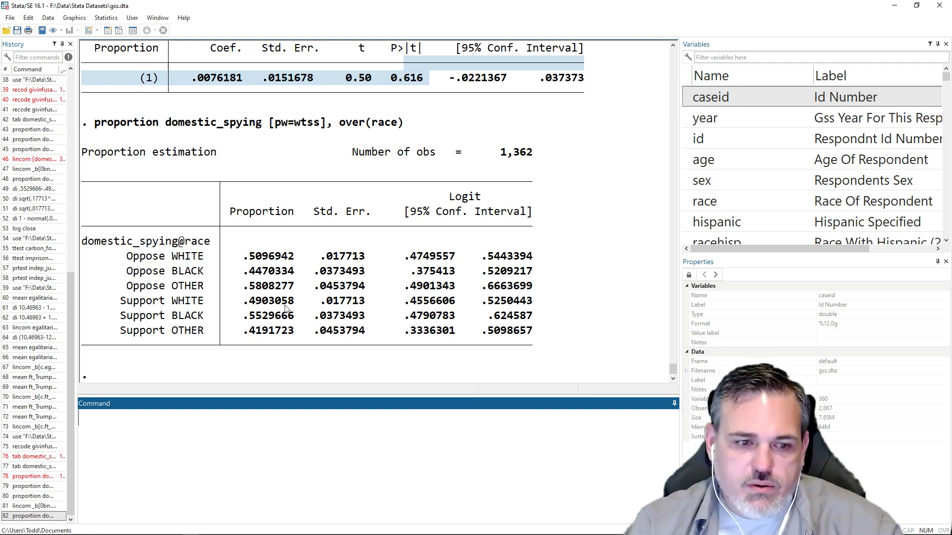
Highlight the Support WHITE proportion and compute the Black–White difference in support by running di .5529666-.4903058.
left_click_drag(294, 318, 249, 302)
left_click(260, 472)
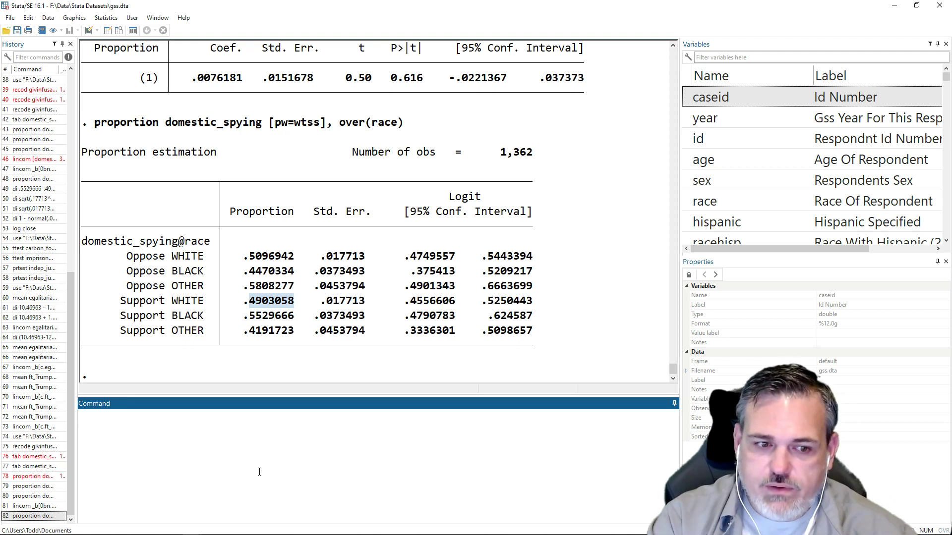
type("di ")
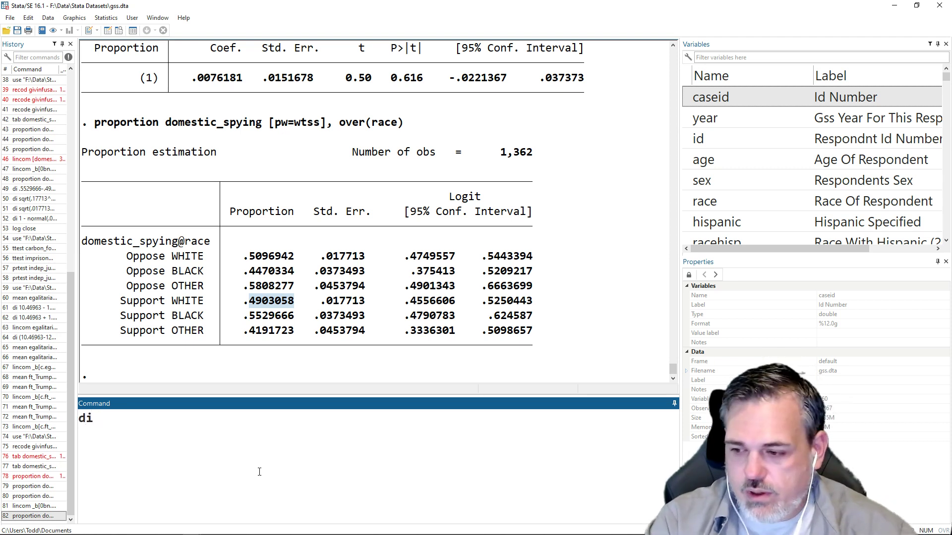
type(".55")
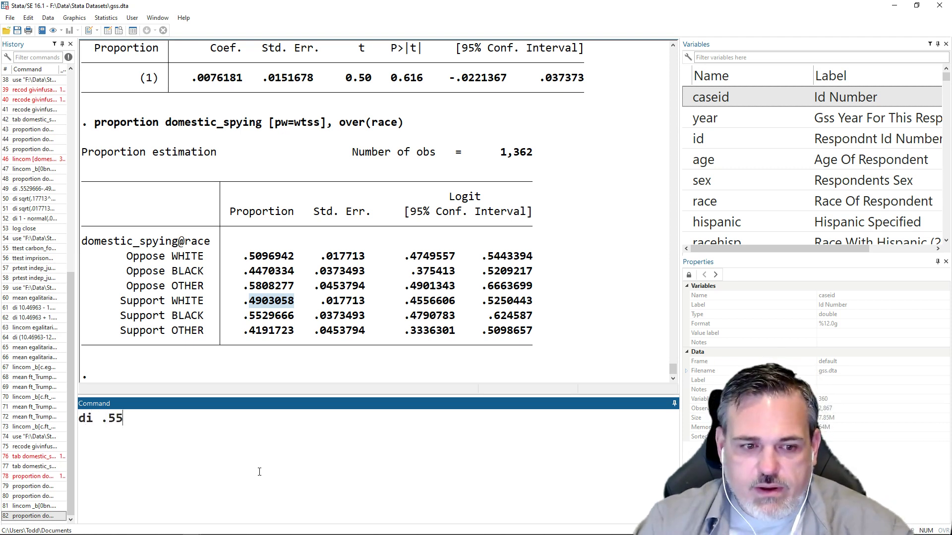
type("29666")
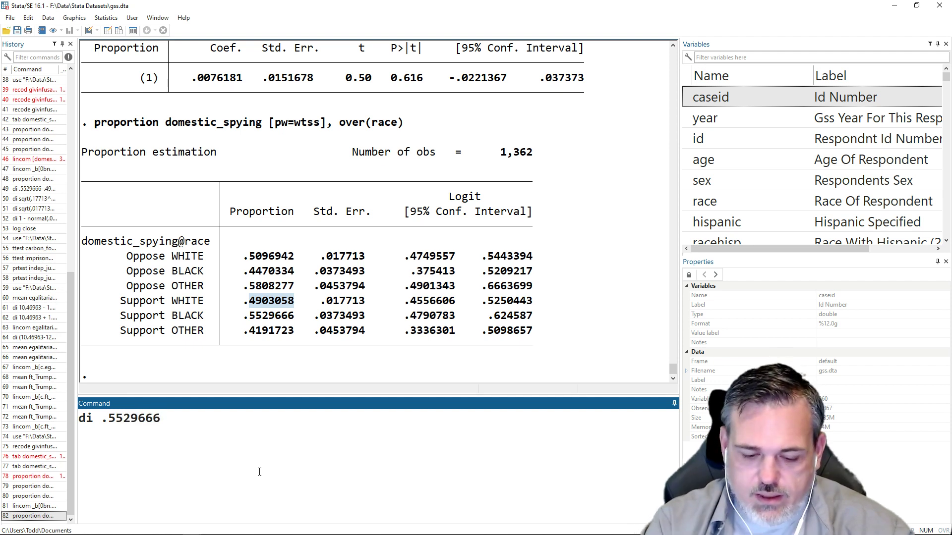
type("-.")
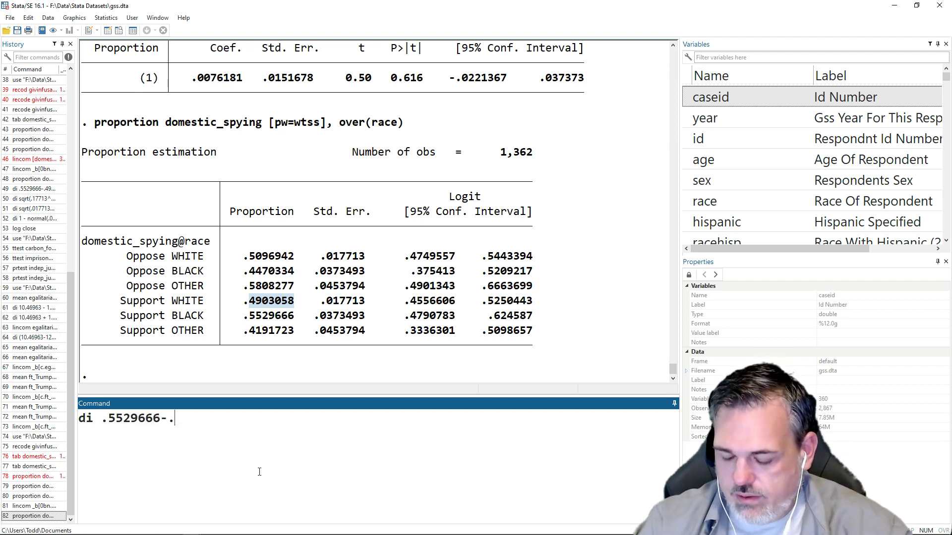
type("4903058")
key("Return")
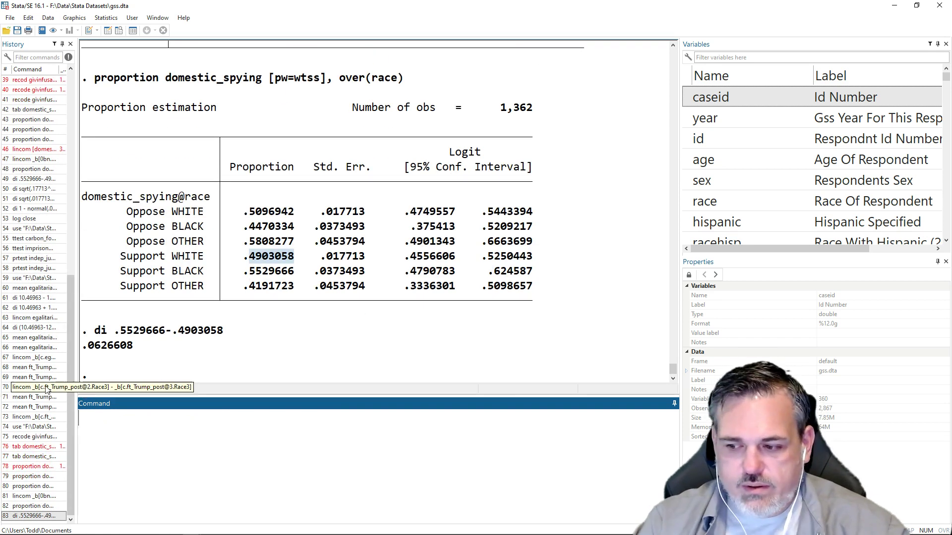
Highlight the computed difference and calculate its standard error by running di sqrt(.017713^2+.0373493^2).
left_click_drag(135, 349, 89, 350)
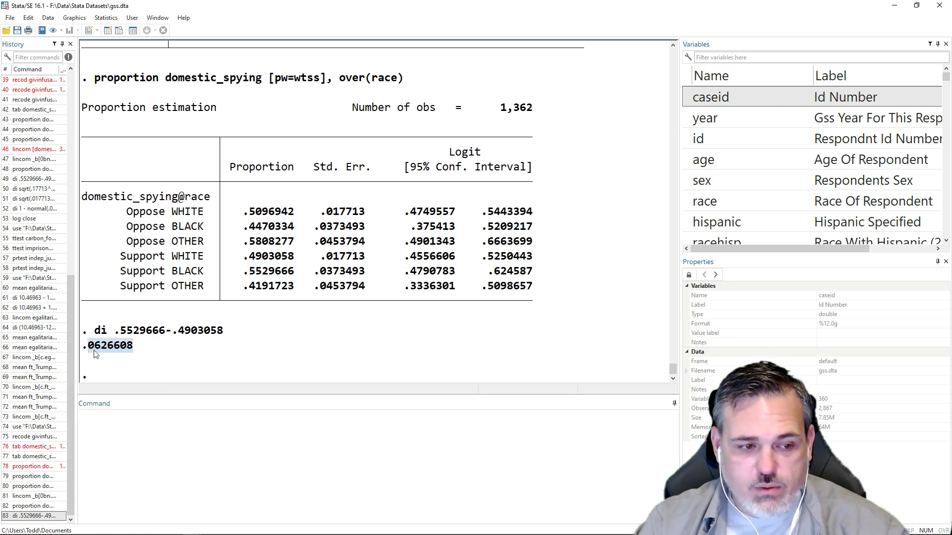
left_click(192, 466)
type("di")
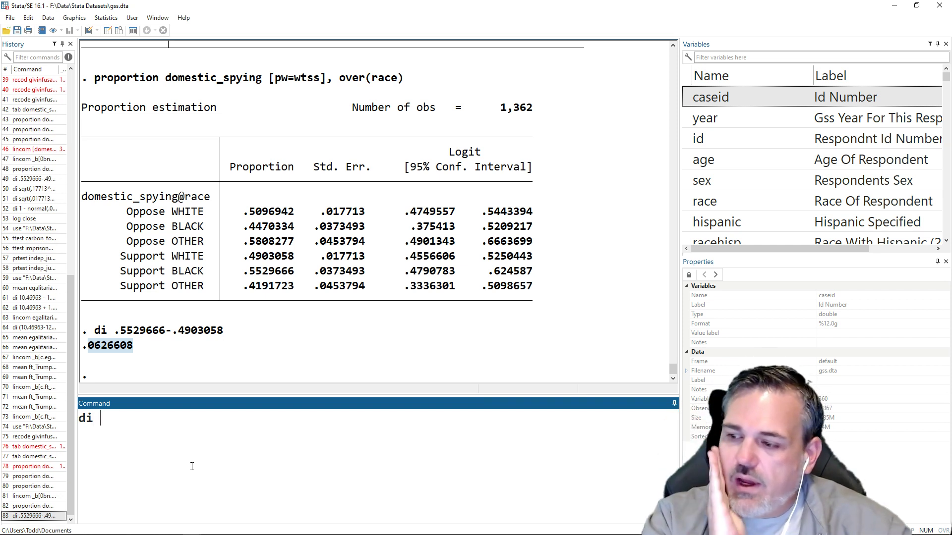
type("sq")
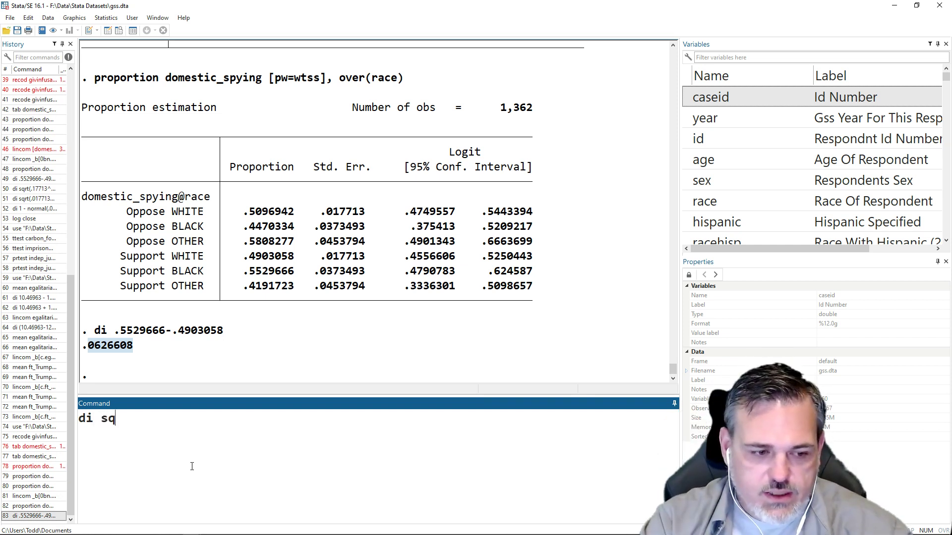
type("r")
key("BackSpace")
type("rt(")
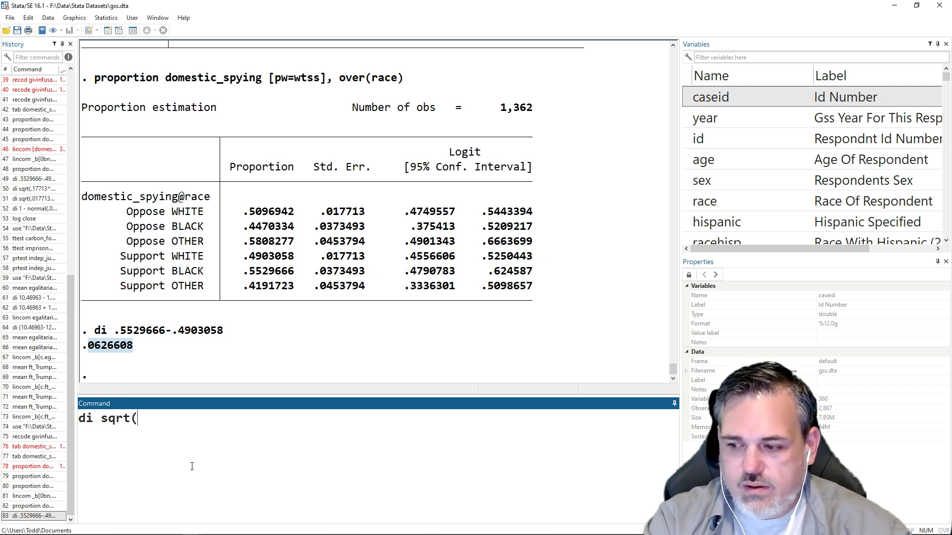
type(".017713")
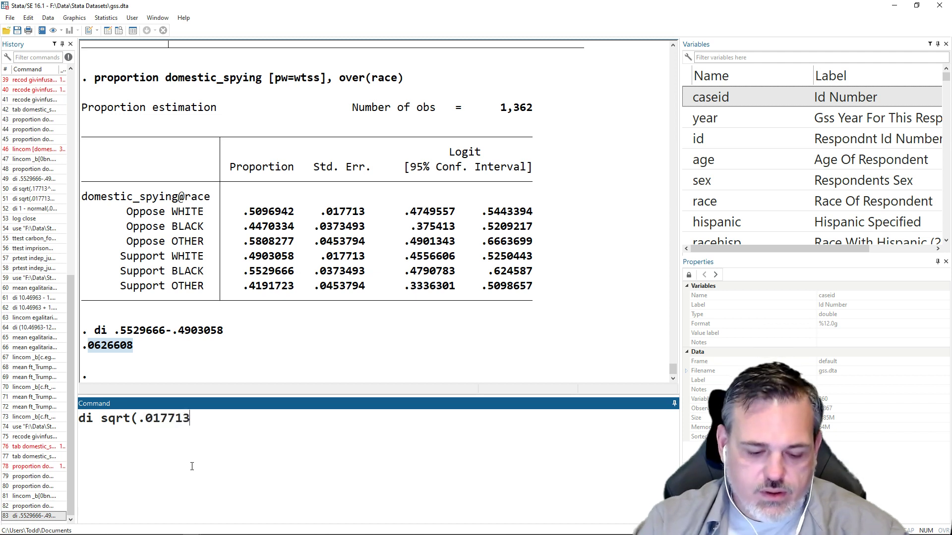
type("^2")
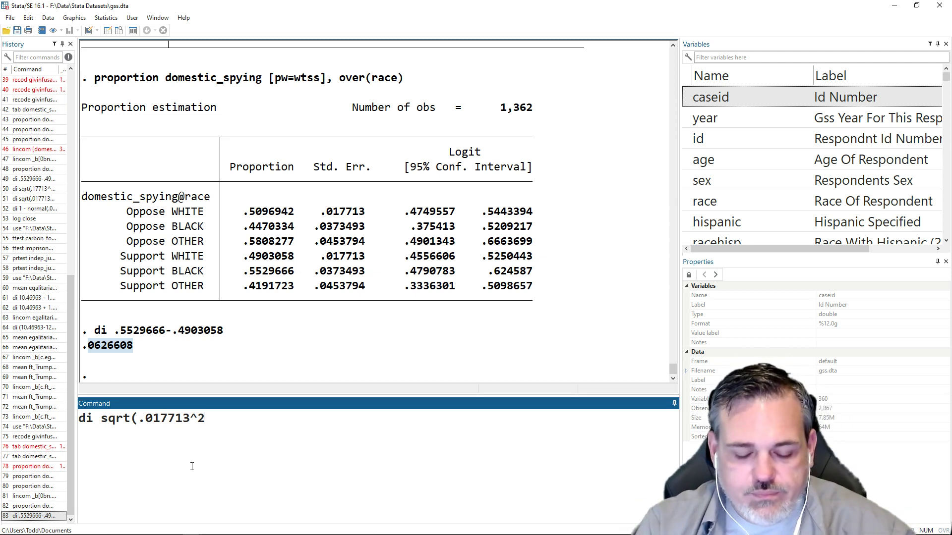
type("+")
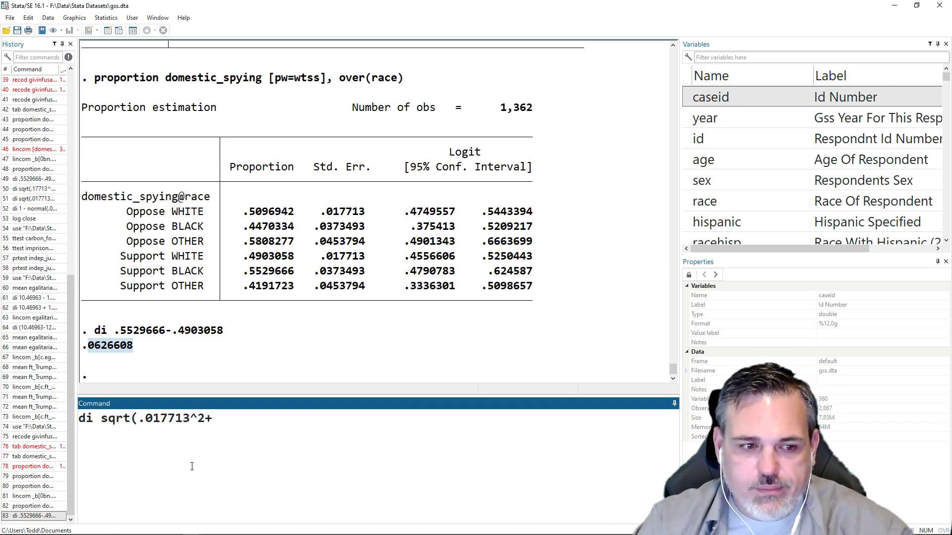
type(".03")
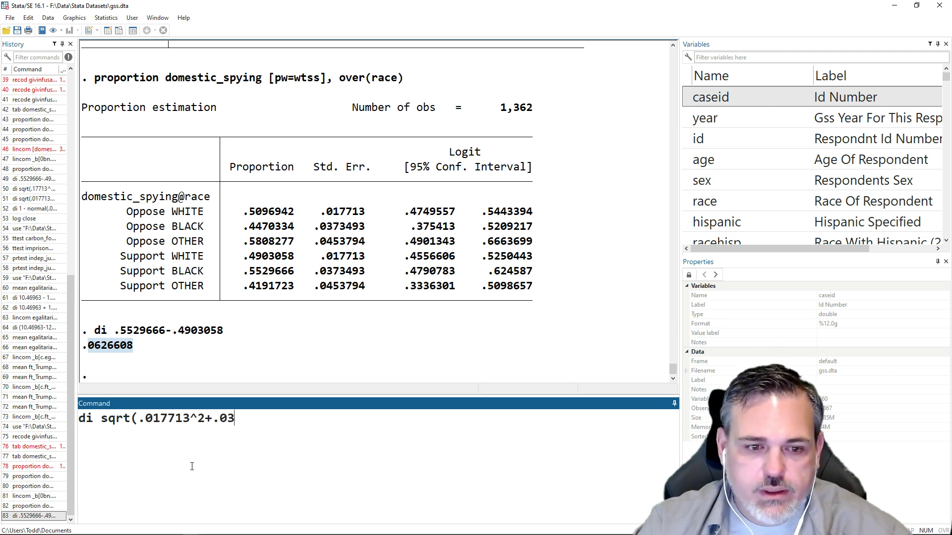
type("7349")
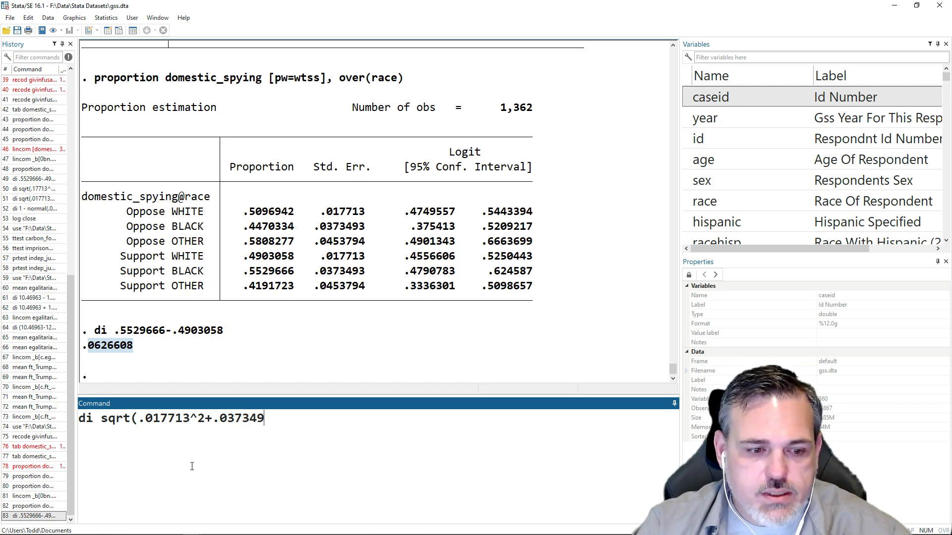
type("3^2")
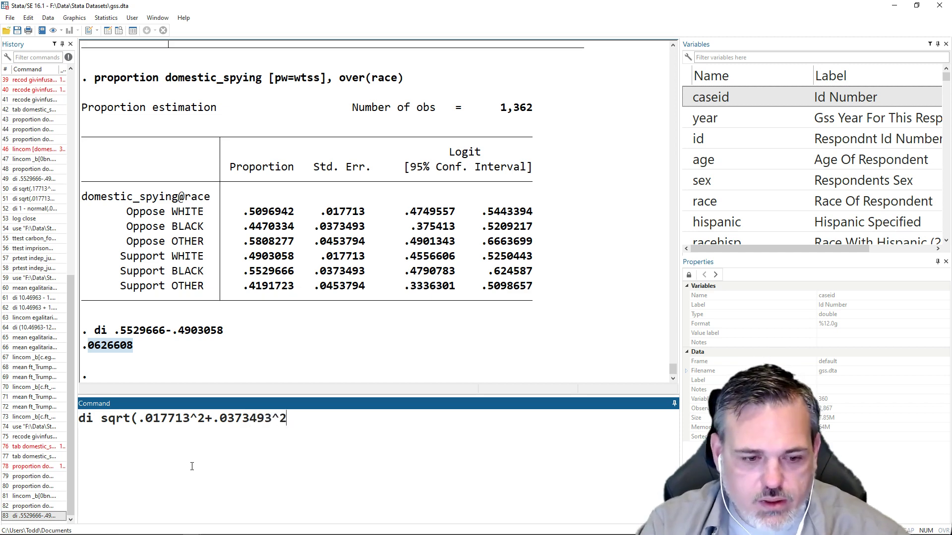
type(")")
key("Return")
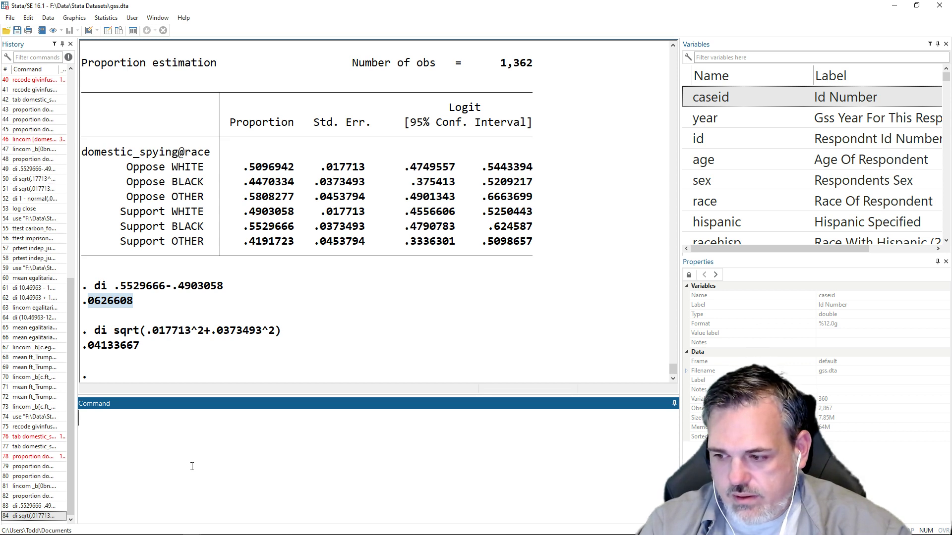
key("Page_Up")
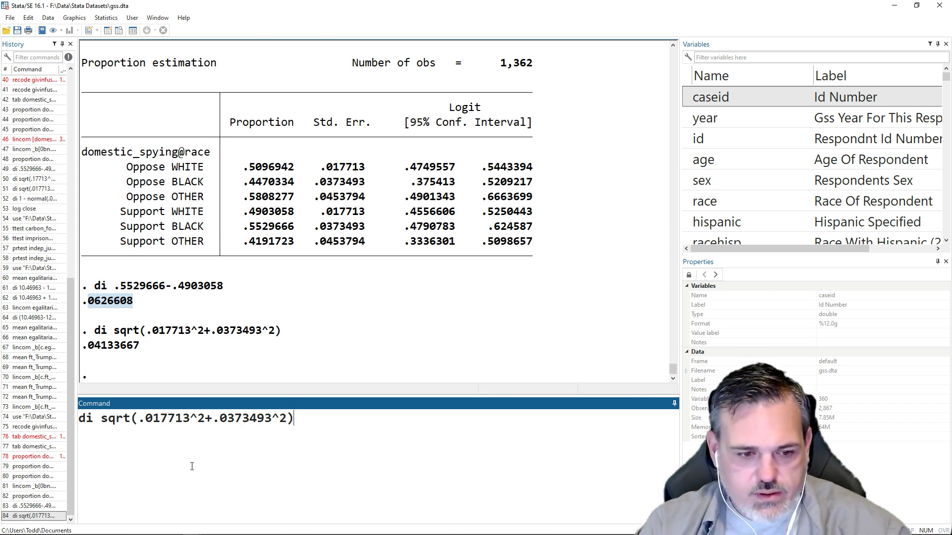
key("Left")
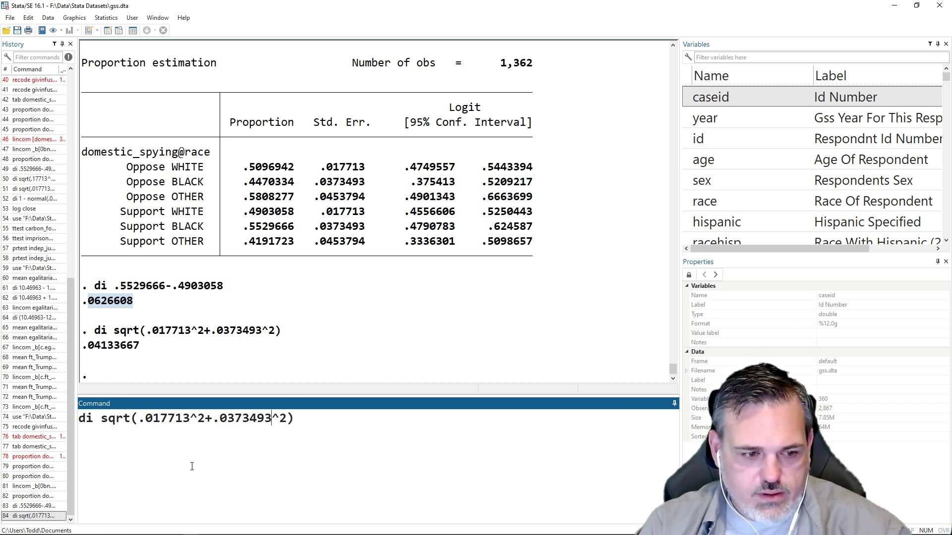
key("shift+End")
key("shift+Home")
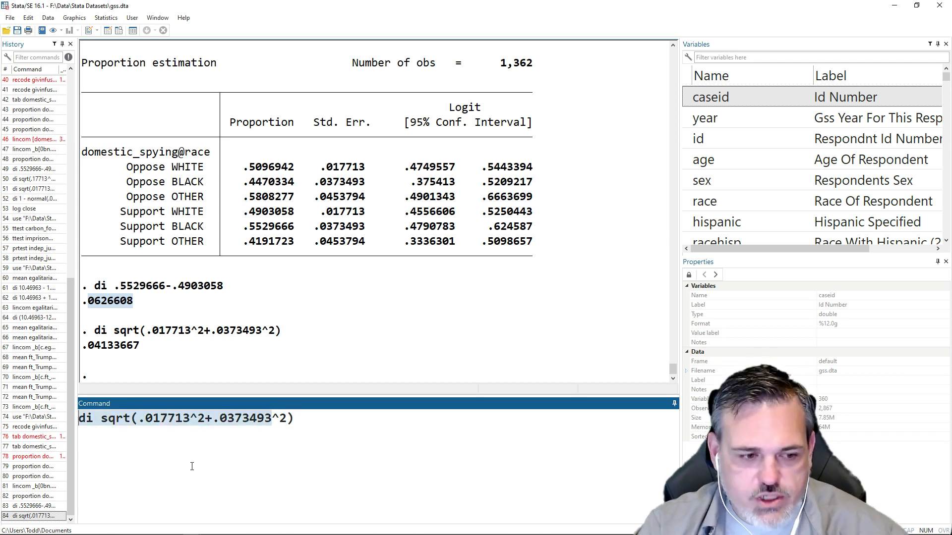
key("Delete")
key("Delete")
key("Delete")
key("Delete")
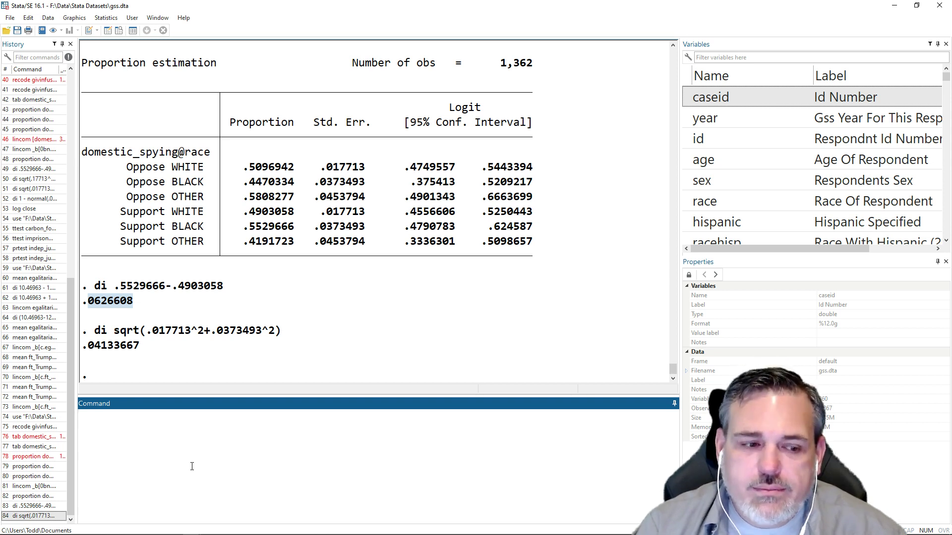
key("Page_Up")
key("Page_Up")
key("Page_Down")
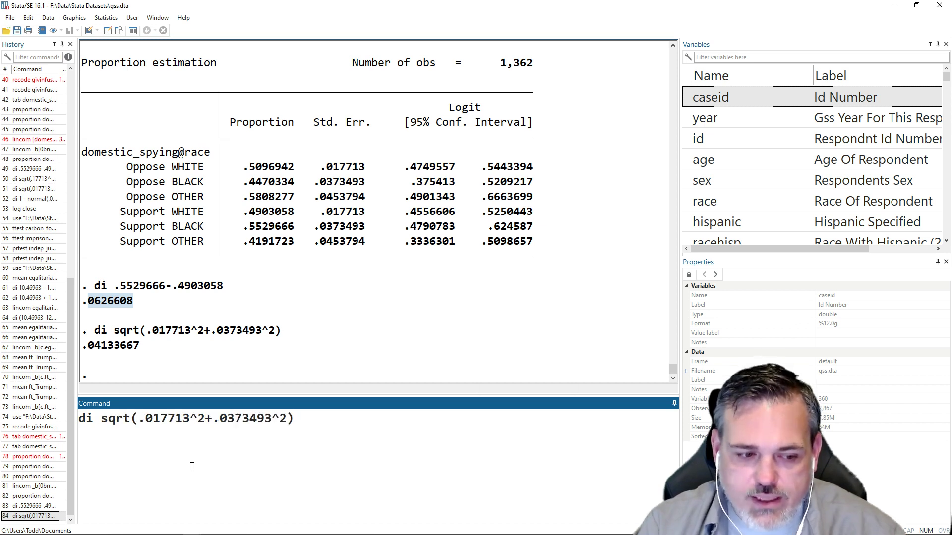
key("ctrl+a")
key("Delete")
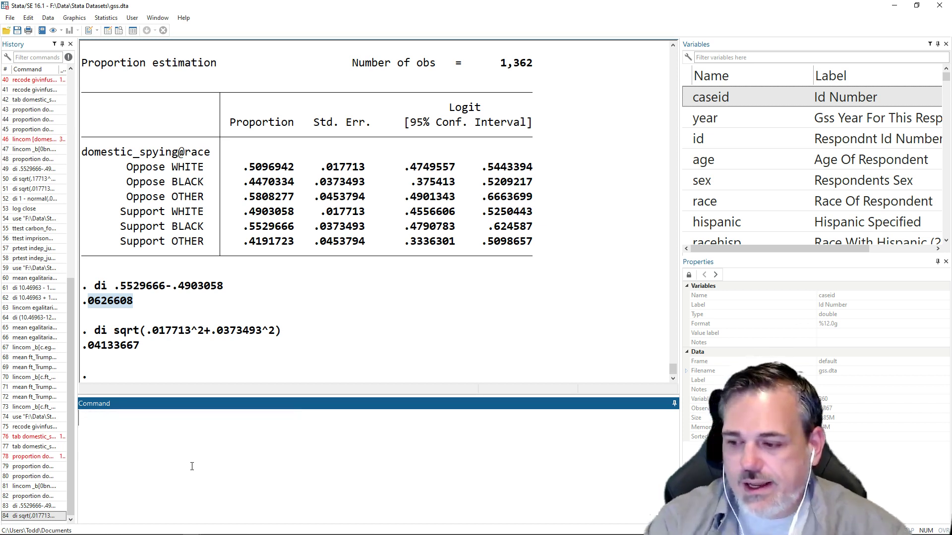
Compute the one-tailed p-value for the Black–White support difference by running di 1- normal(.0626608/.04133667).
type("di 1=")
key("BackSpace")
type("- ")
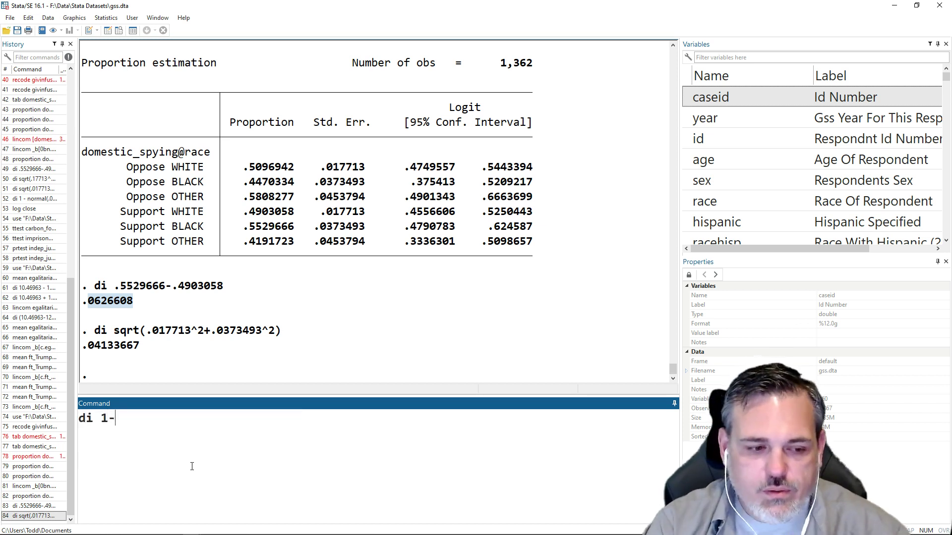
type("normal")
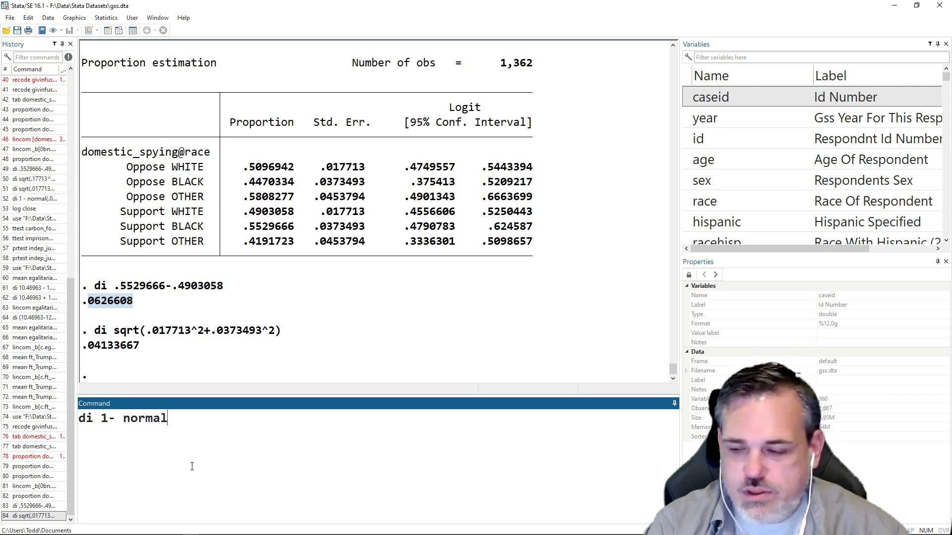
type("(")
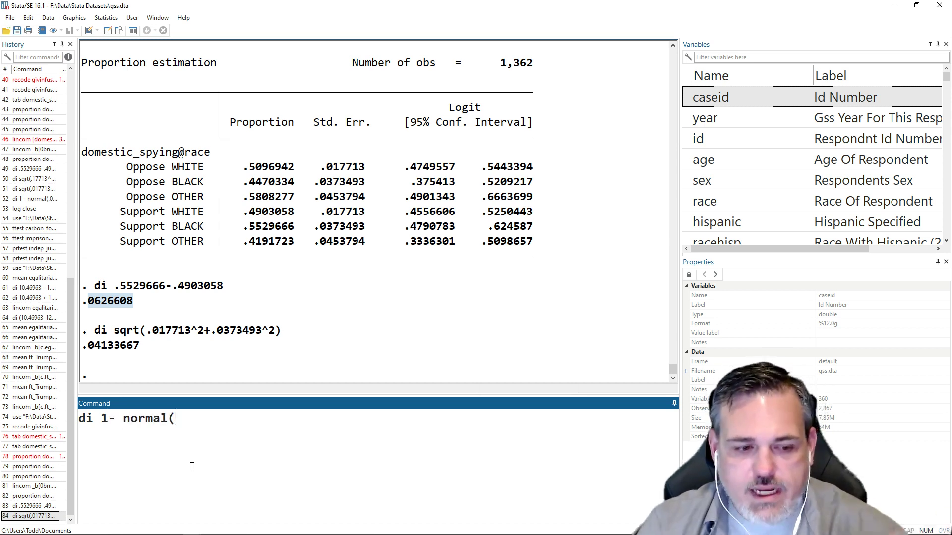
type(".0626608")
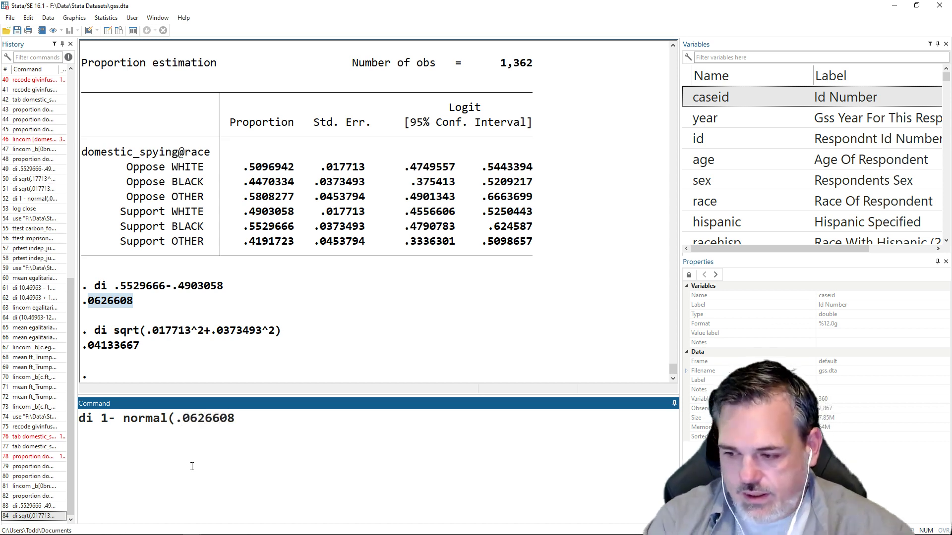
type("/")
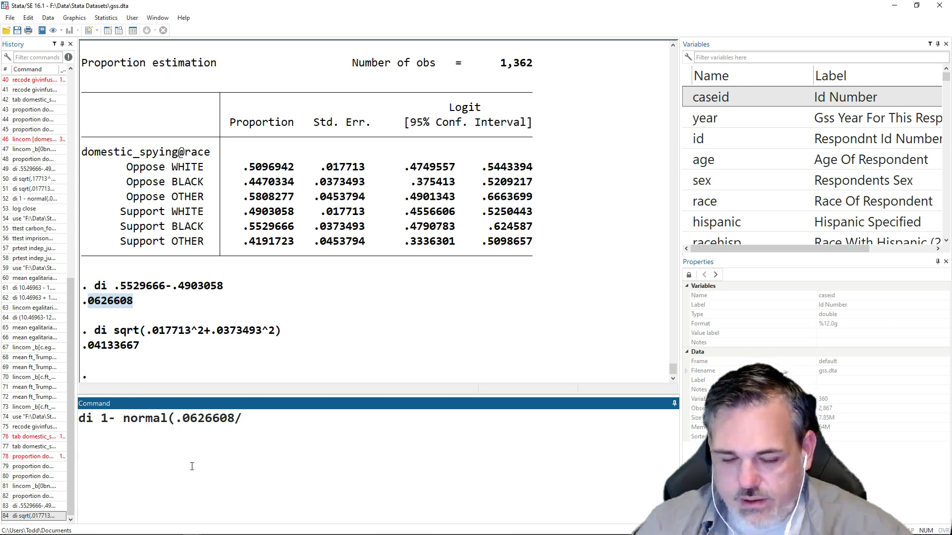
type(".0")
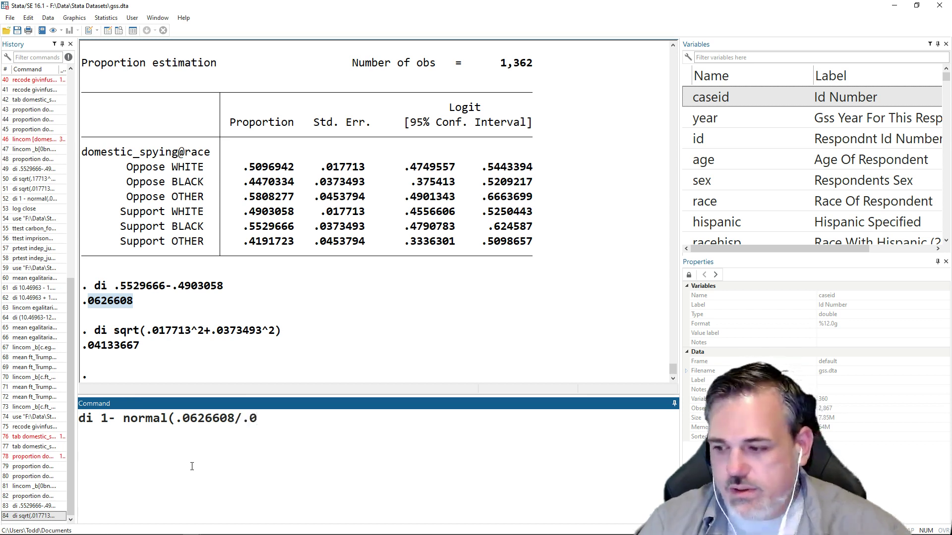
type("4133667")
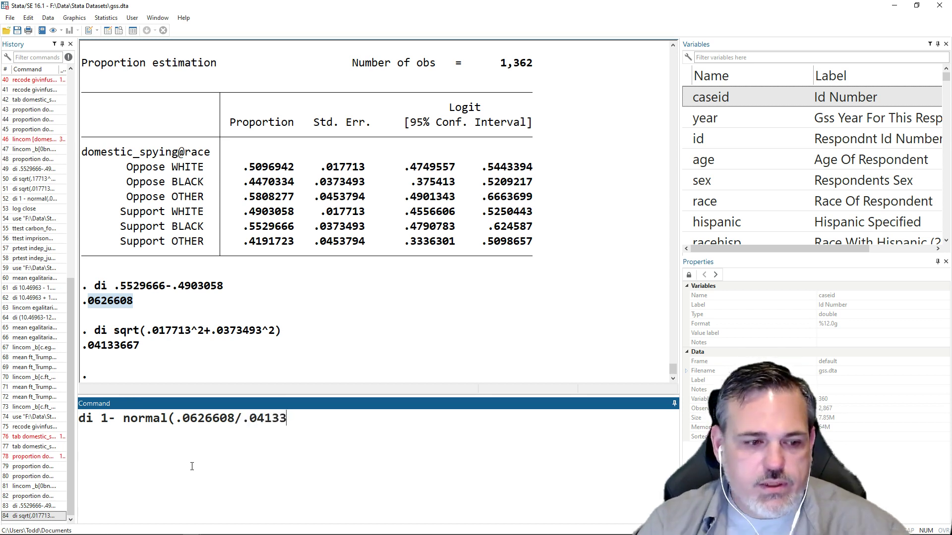
type(")")
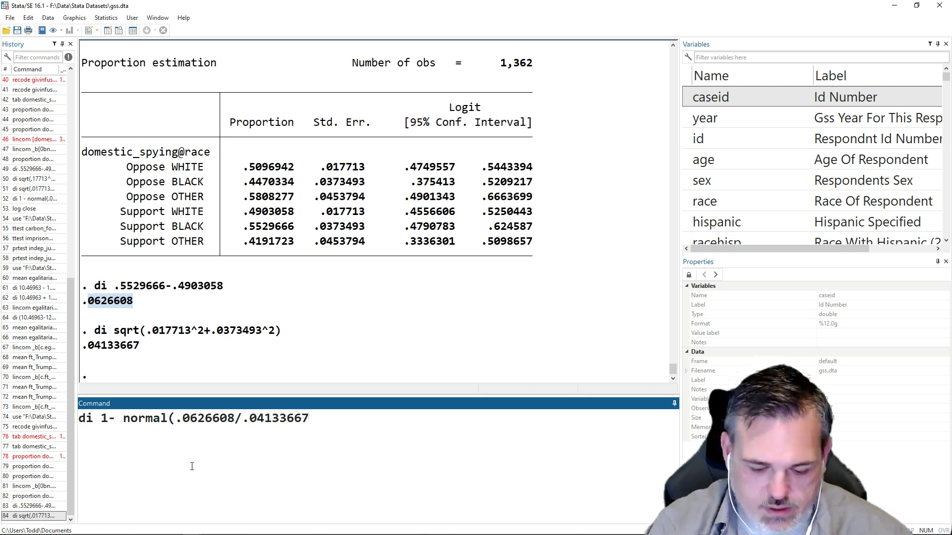
key("Return")
Highlight the computed p-value and the Support BLACK proportion, and review the domestic_spying by race table against the hand calculations.
left_click_drag(141, 345, 91, 347)
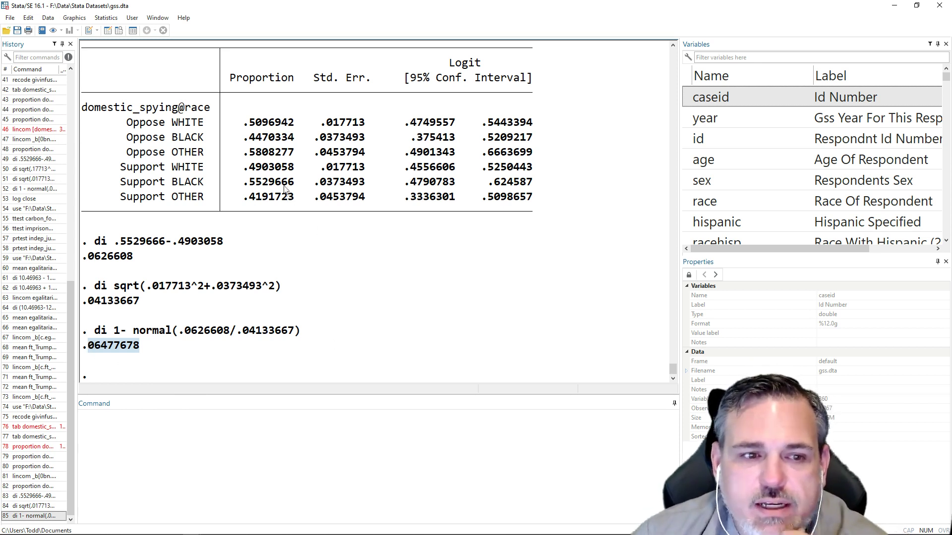
left_click_drag(300, 183, 255, 182)
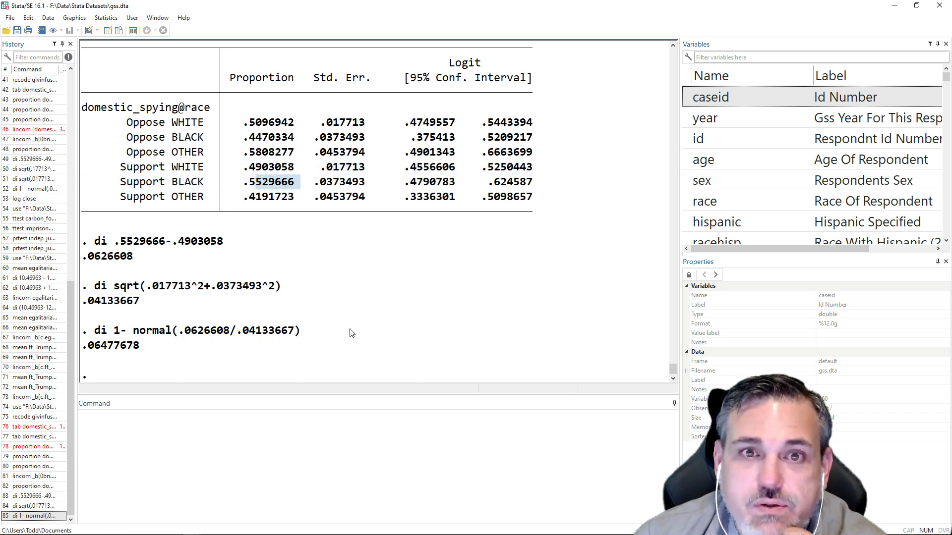
scroll(350, 331, "up", 3)
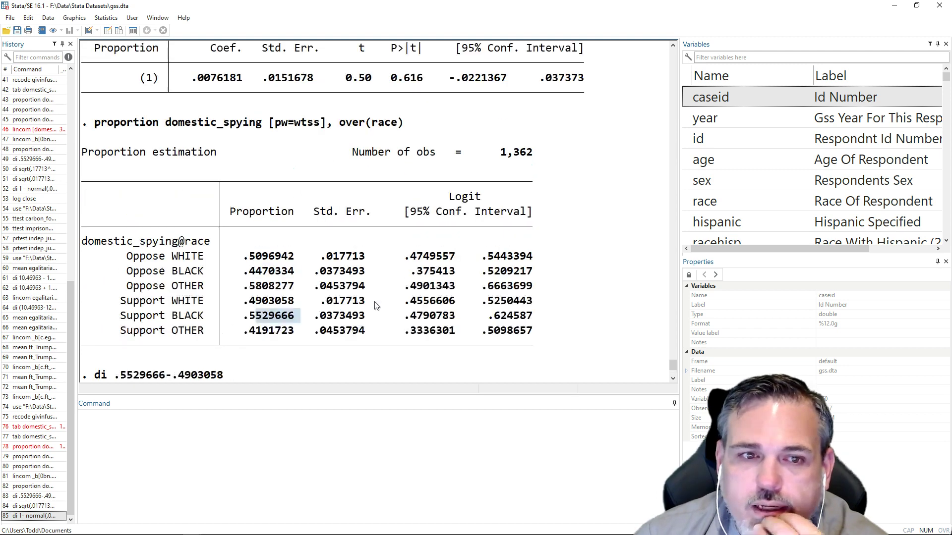
scroll(399, 242, "down", 3)
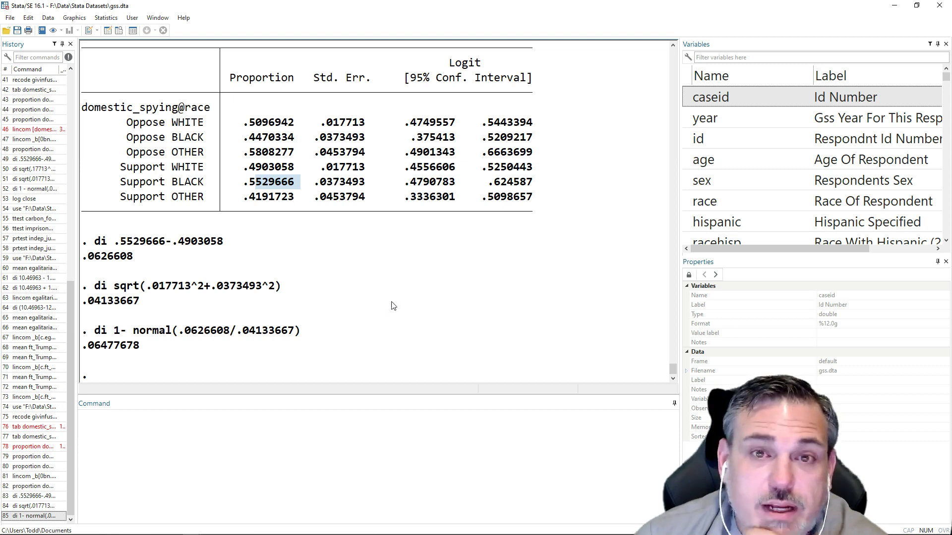
scroll(401, 310, "up", 3)
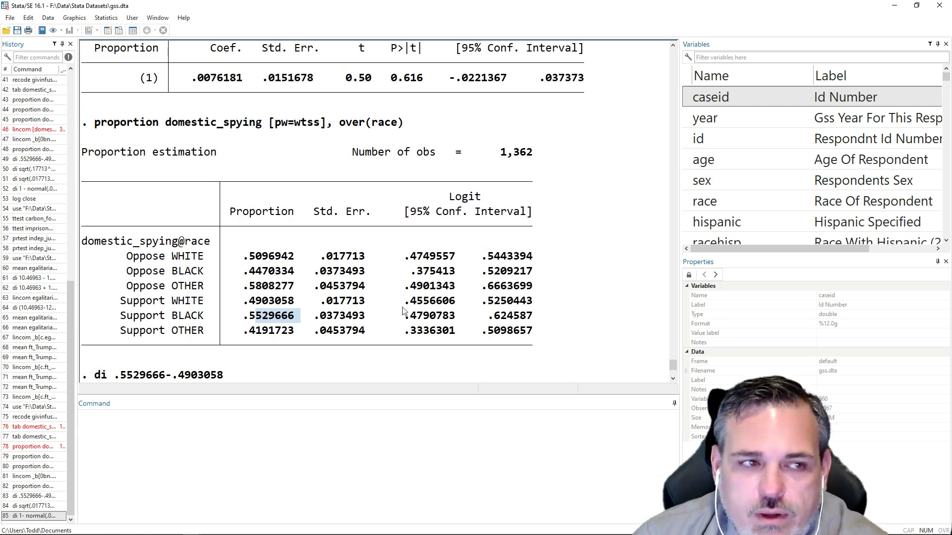